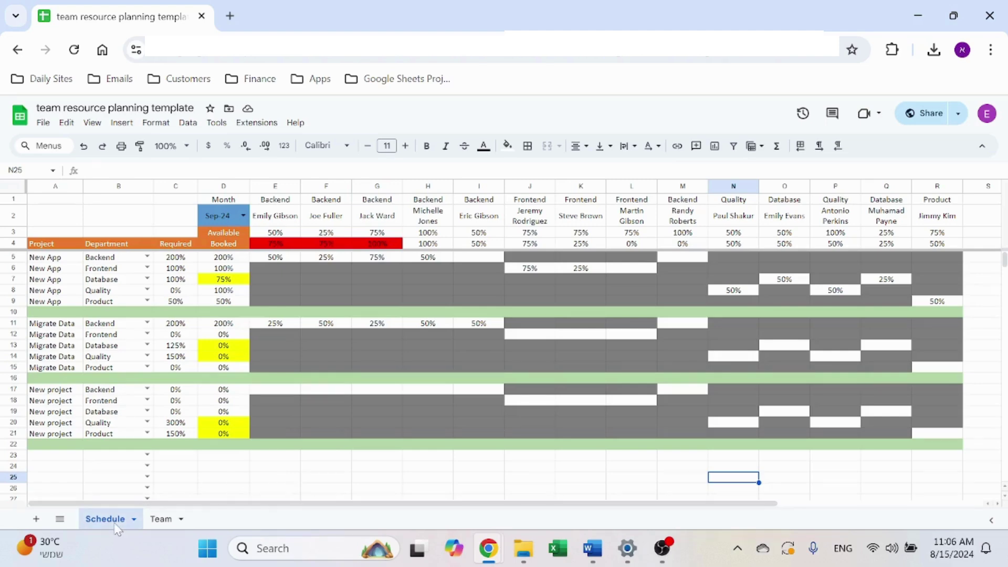
# Step: Open the Team sheet and go through the Department column from its header to the first empty row
pyautogui.click(163, 520)
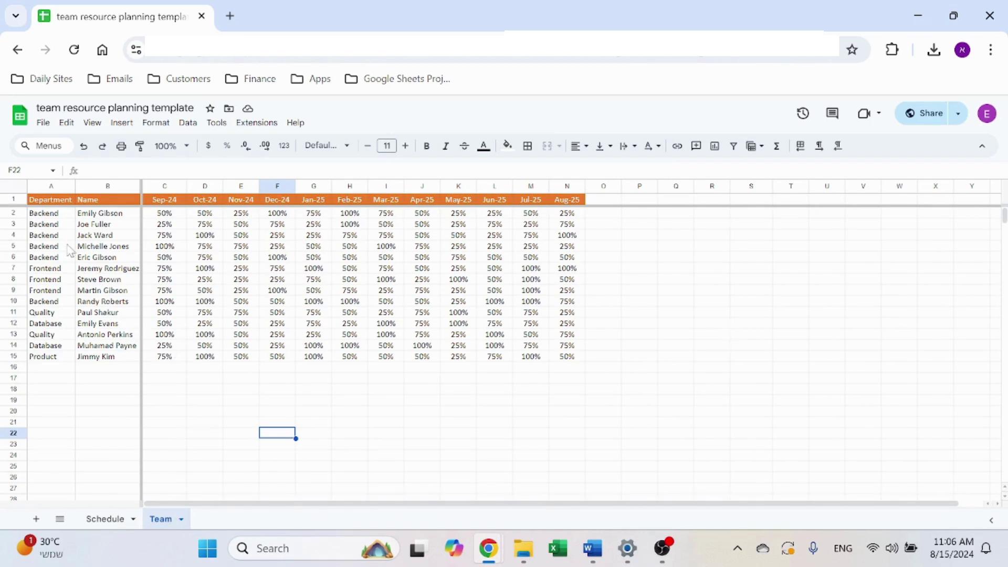
pyautogui.click(50, 199)
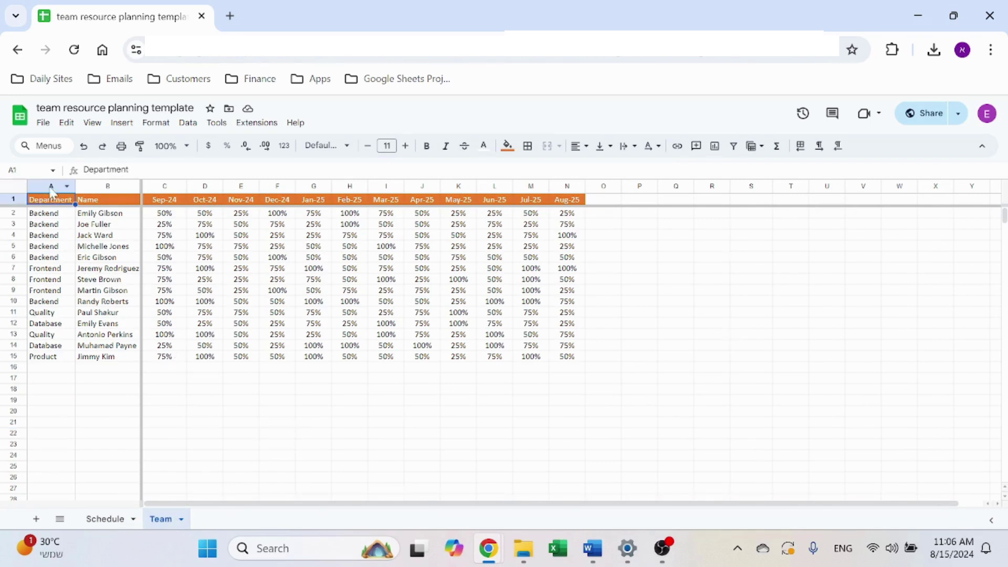
pyautogui.press('Down')
pyautogui.press('Down')
pyautogui.press('Down')
pyautogui.press('Down')
pyautogui.press('Down')
pyautogui.press('Down')
pyautogui.press('Down')
pyautogui.press('Down')
pyautogui.press('Down')
pyautogui.press('Down')
pyautogui.press('Down')
pyautogui.press('Down')
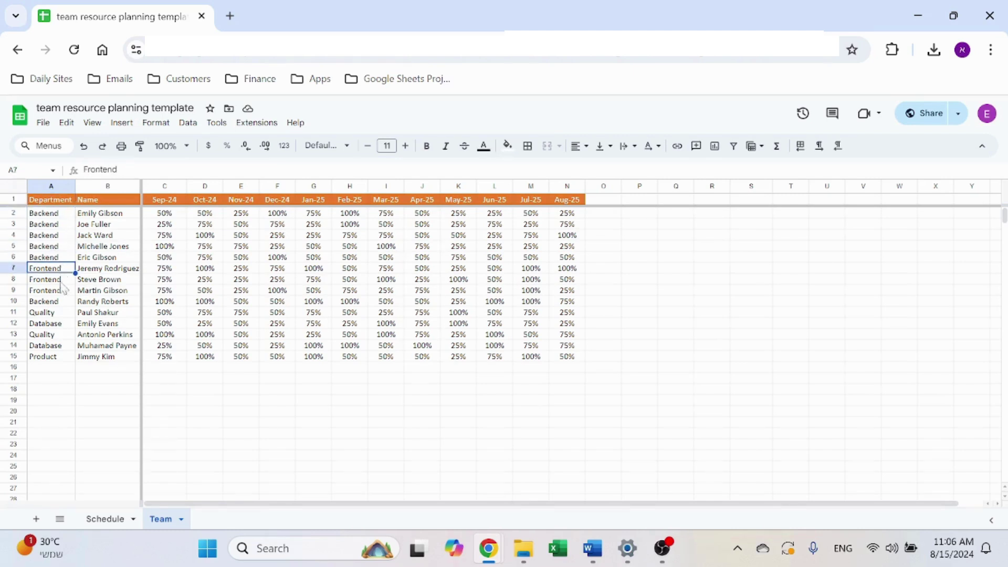
pyautogui.press('Down')
pyautogui.press('Down')
pyautogui.press('Down')
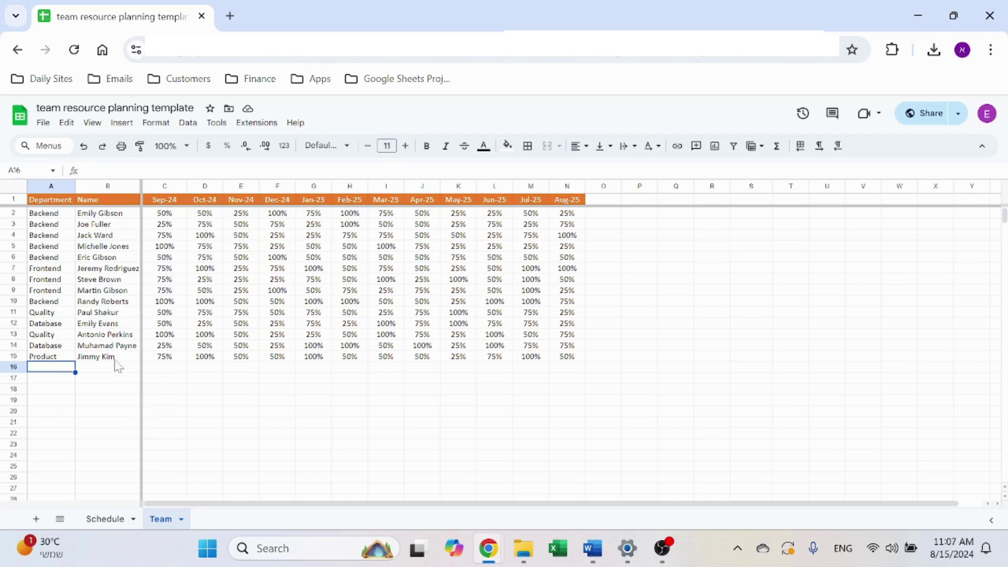
# Step: Examine individual department entries such as Frontend, Quality, Database and Product, and an entry in the Name column
pyautogui.click(67, 261)
pyautogui.click(64, 270)
pyautogui.click(65, 313)
pyautogui.click(65, 324)
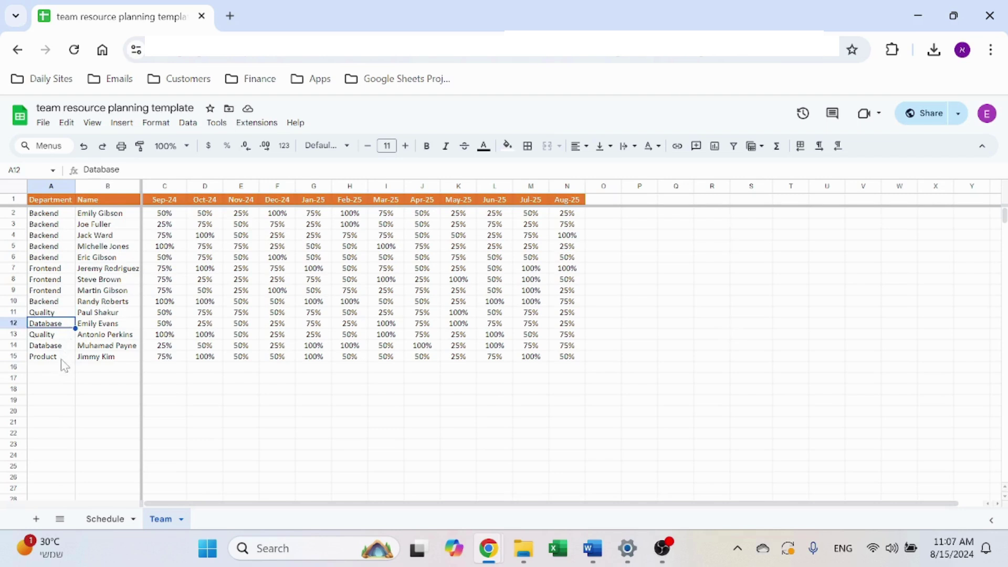
pyautogui.click(62, 359)
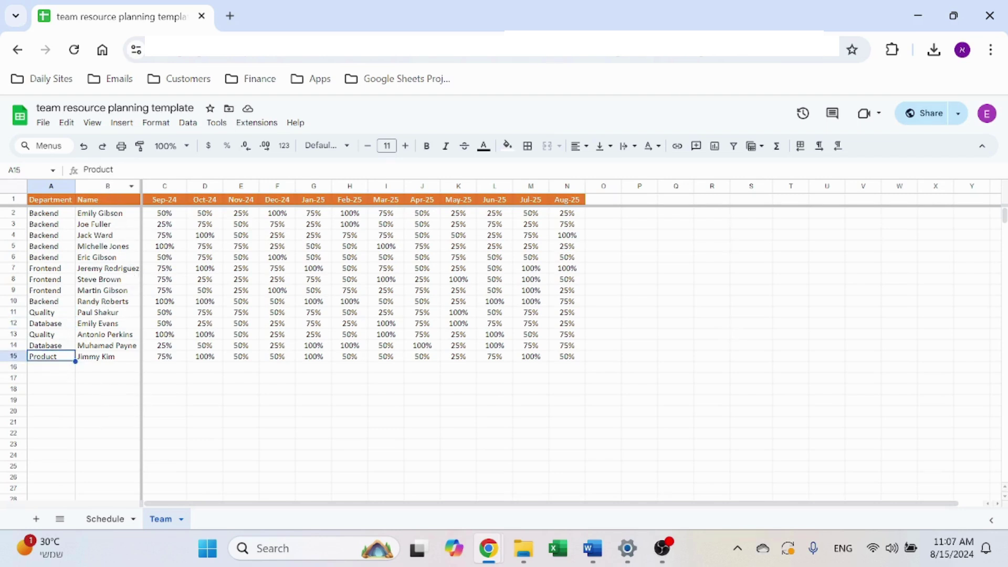
pyautogui.click(96, 225)
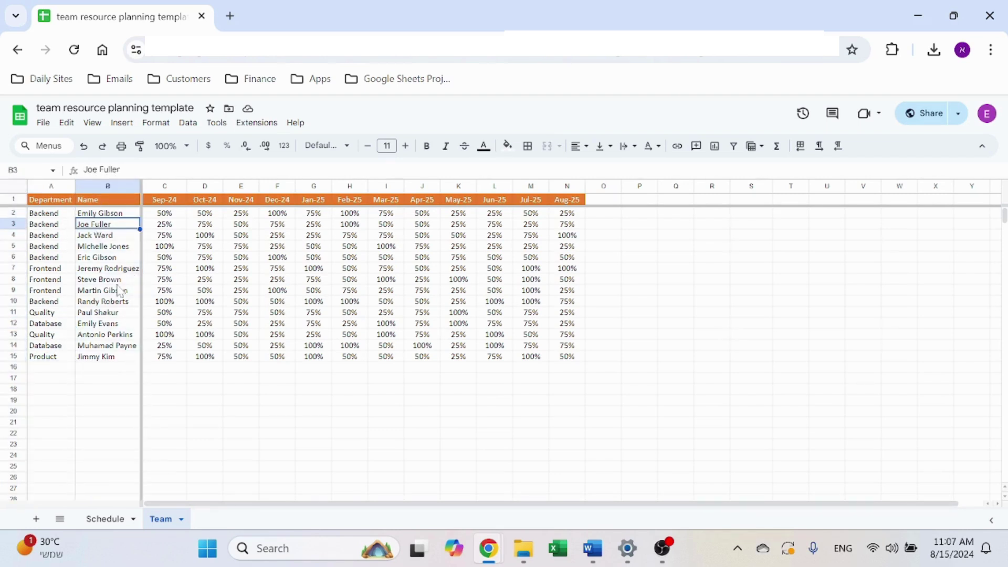
# Step: Examine the month headers from Sep-24 to Aug-25 and the first team member's Sep-24 availability
pyautogui.click(171, 202)
pyautogui.moveTo(171, 202); pyautogui.dragTo(562, 203)
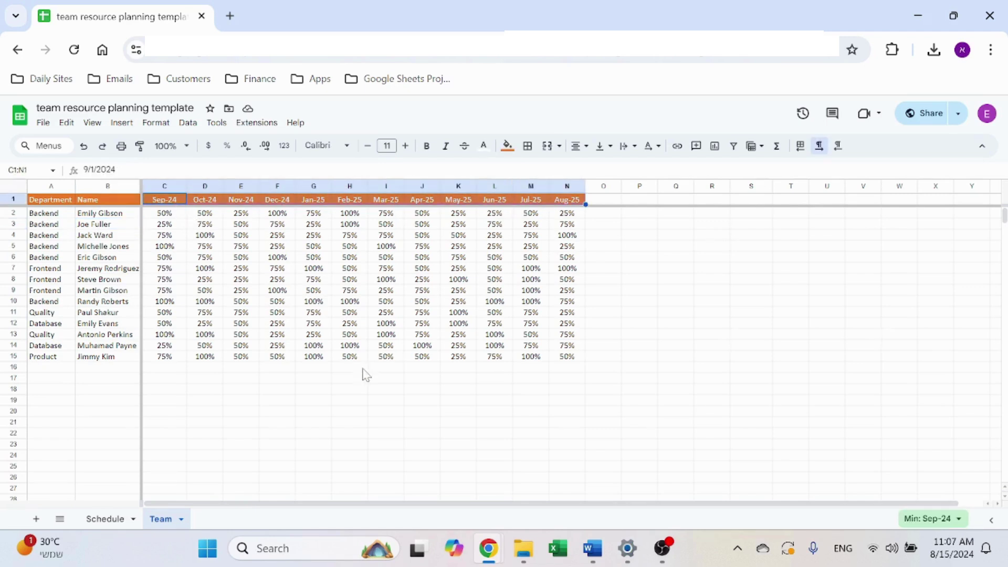
pyautogui.click(278, 379)
pyautogui.click(172, 202)
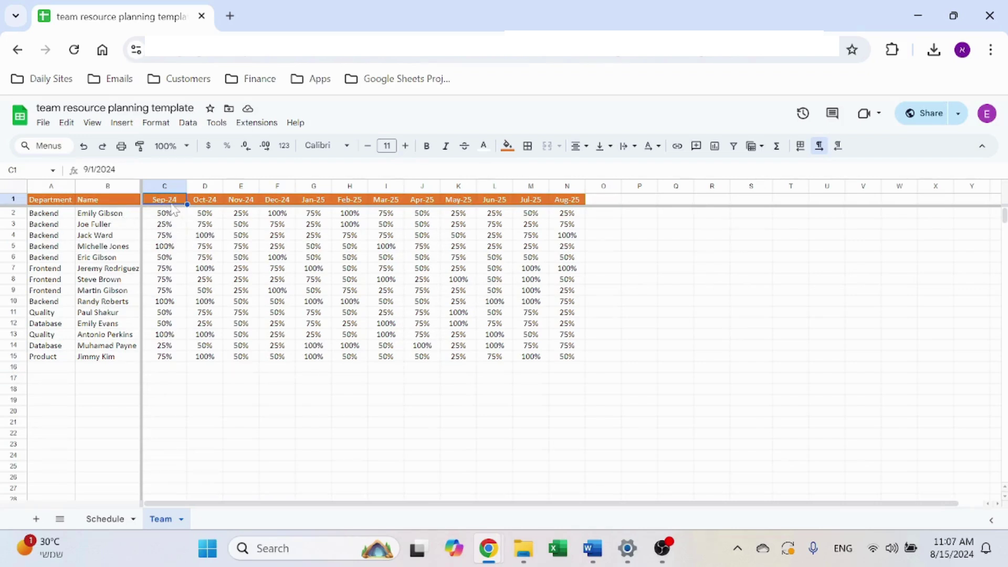
pyautogui.click(172, 217)
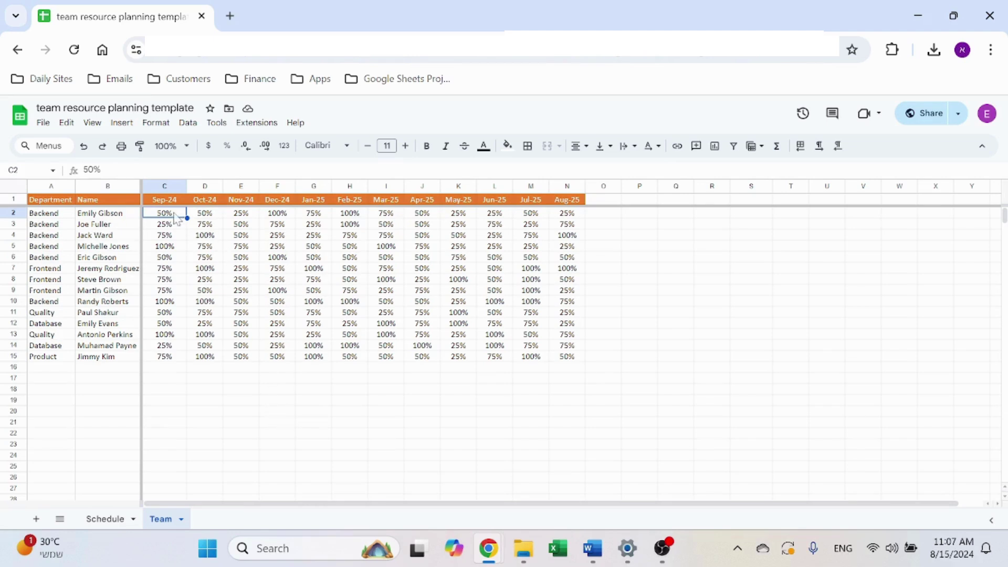
# Step: Inspect the EDATE formula behind the Oct-24 header in D1 and the month headers after it
pyautogui.click(196, 203)
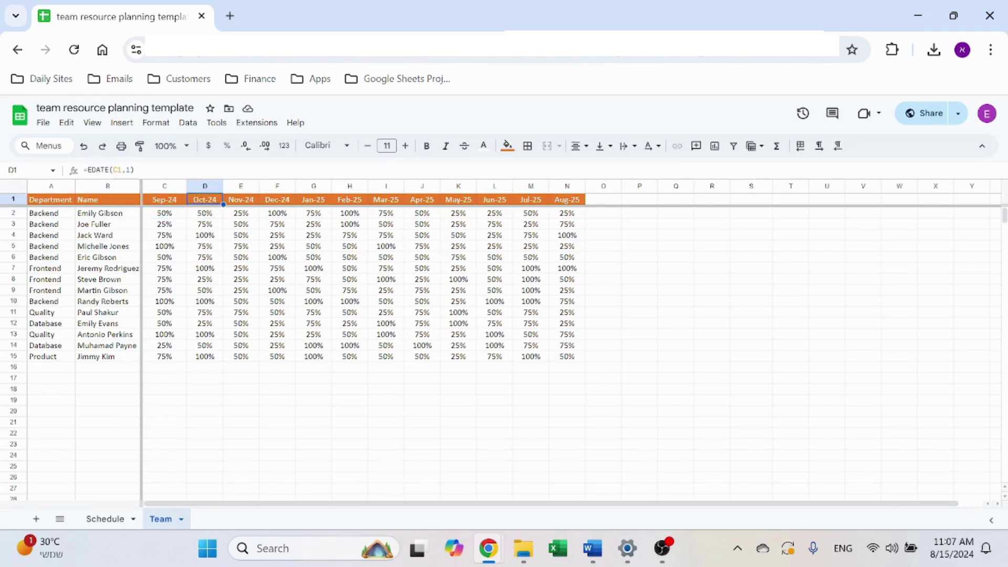
pyautogui.click(134, 169)
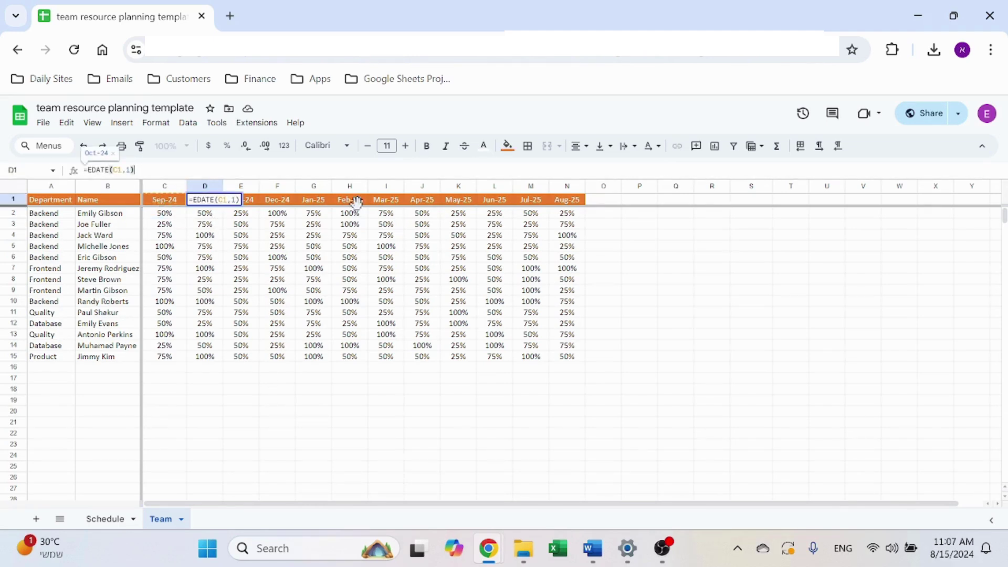
pyautogui.press('Escape')
pyautogui.moveTo(195, 187); pyautogui.dragTo(554, 202)
# Step: Try 10/1/24 as the starting month in C1, and undo the change
pyautogui.click(166, 201)
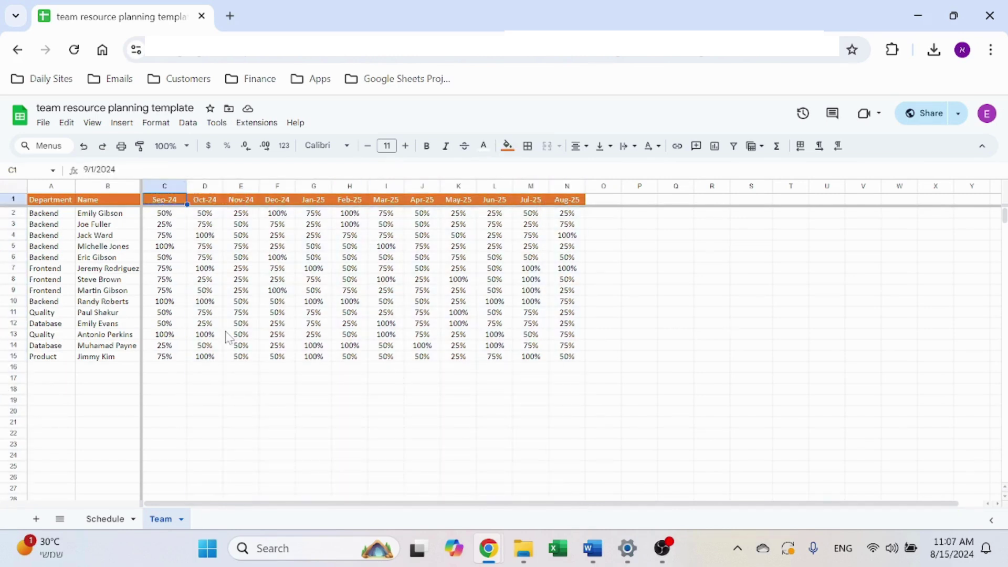
pyautogui.write('10/1/2024')
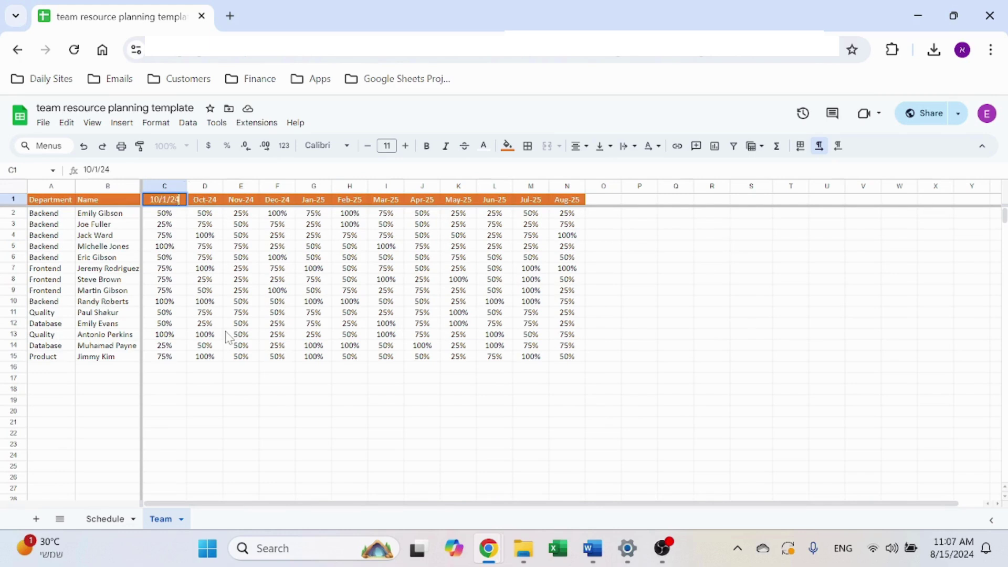
pyautogui.press('Return')
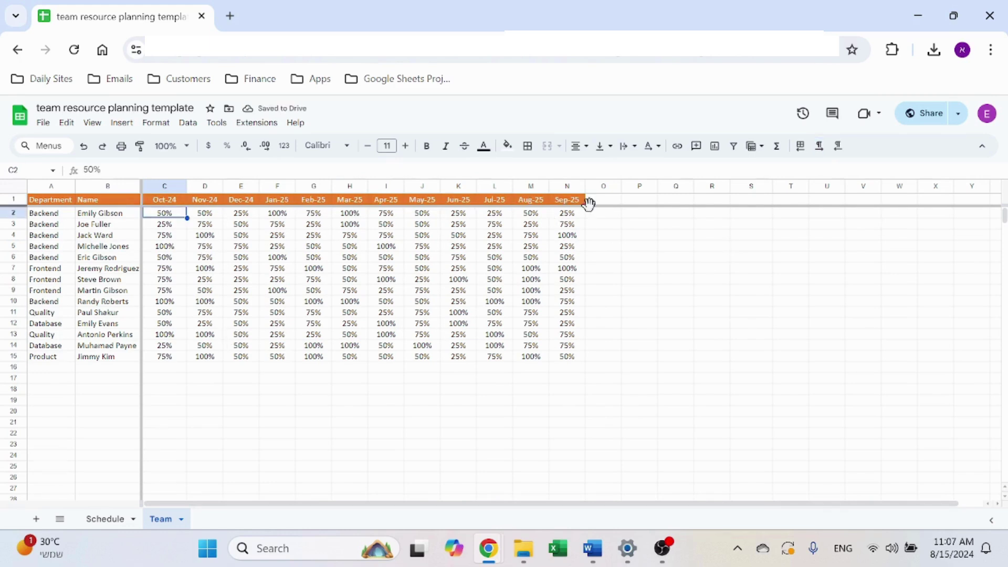
pyautogui.hotkey('ctrl', 'z')
# Step: Extend the Team table by two months by copying the Aug-25 column N into columns O and P
pyautogui.click(567, 186)
pyautogui.hotkey('ctrl', 'c')
pyautogui.moveTo(607, 200); pyautogui.dragTo(647, 207)
pyautogui.hotkey('ctrl', 'v')
pyautogui.click(520, 388)
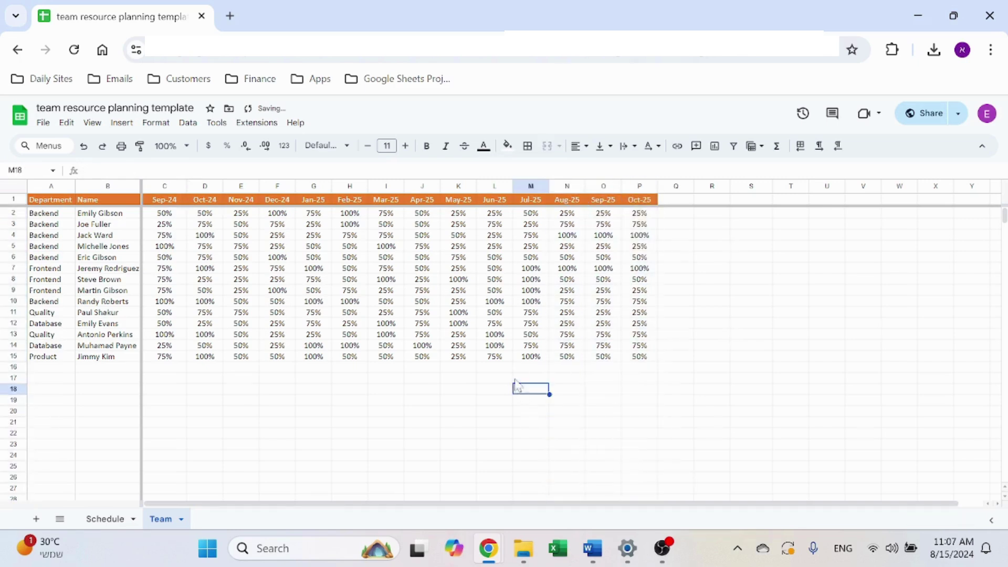
# Step: Examine the availability percentages of several team members across different months
pyautogui.click(191, 249)
pyautogui.click(400, 324)
pyautogui.click(387, 214)
pyautogui.click(318, 246)
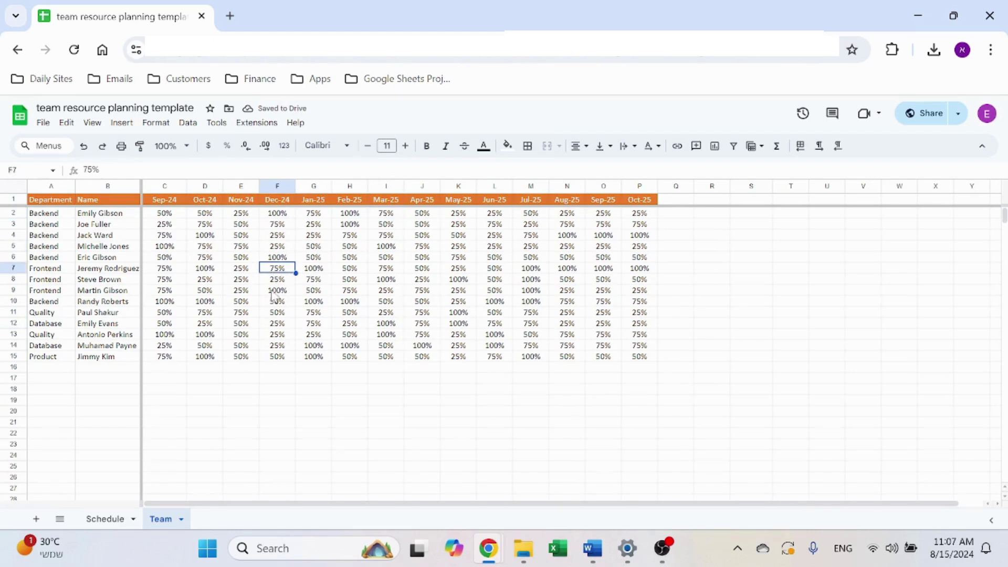
# Step: Review the department entries in column A, including the Frontend group, down to the first empty row
pyautogui.click(62, 217)
pyautogui.moveTo(62, 217); pyautogui.dragTo(63, 359)
pyautogui.click(59, 280)
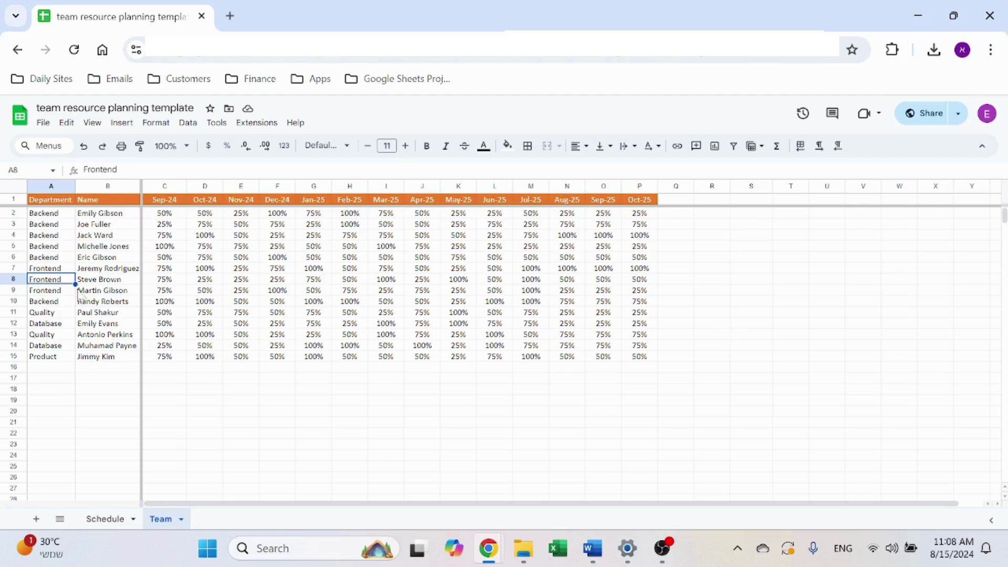
pyautogui.moveTo(62, 217); pyautogui.dragTo(68, 297)
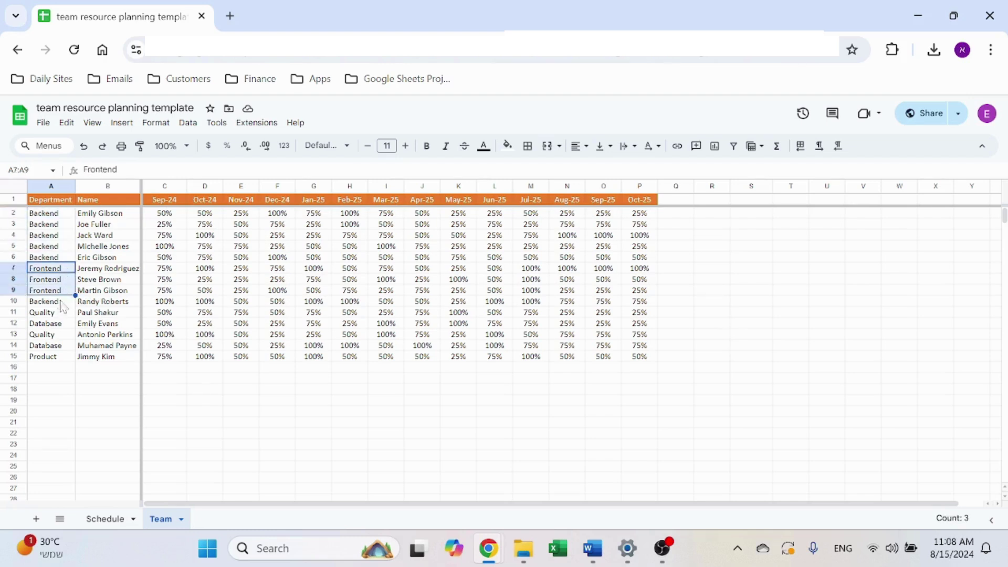
pyautogui.click(61, 370)
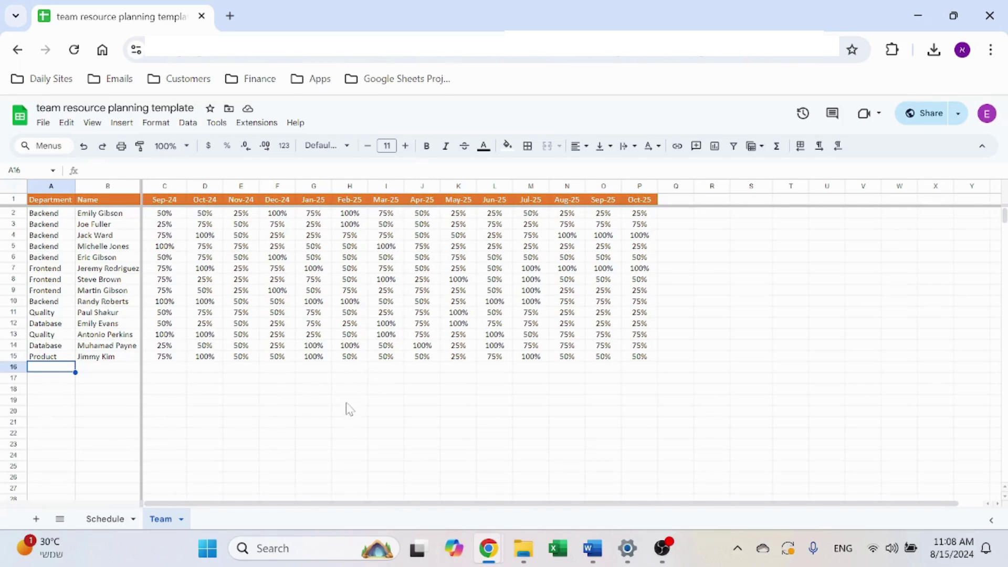
# Step: Open the Schedule sheet and examine the Project, Department and Required headers and the rows of each project
pyautogui.click(107, 520)
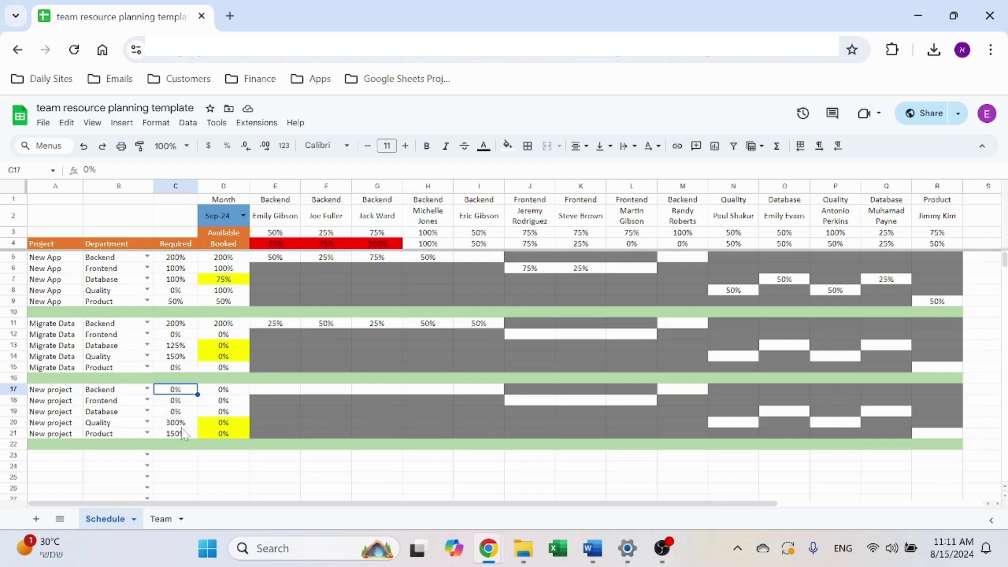
pyautogui.click(73, 245)
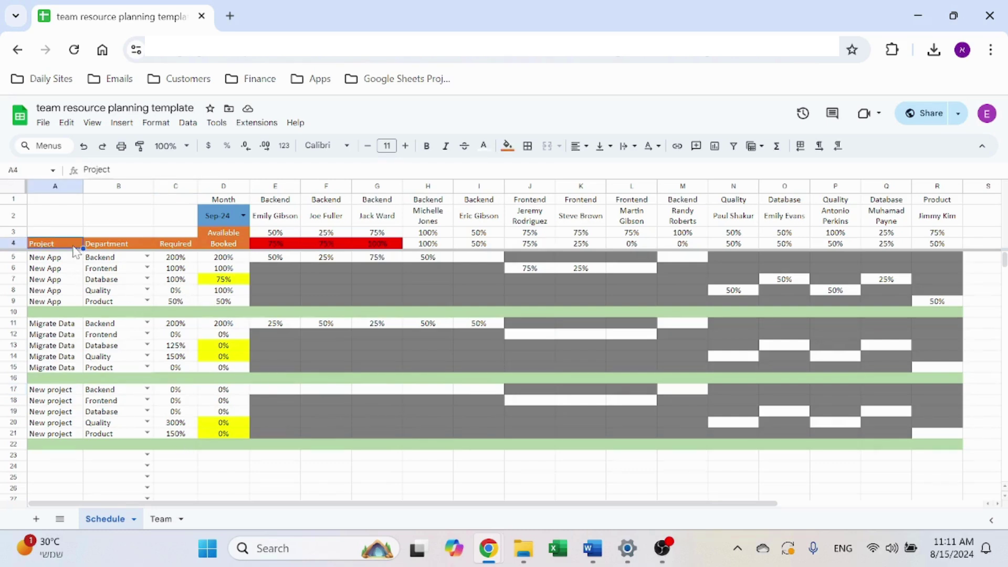
pyautogui.click(120, 244)
pyautogui.click(185, 245)
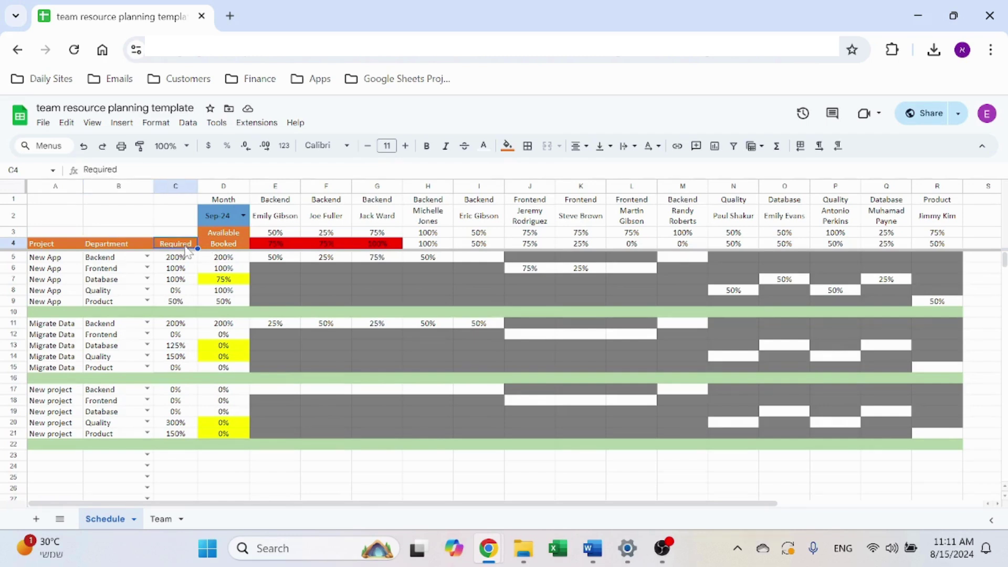
pyautogui.moveTo(67, 261); pyautogui.dragTo(69, 302)
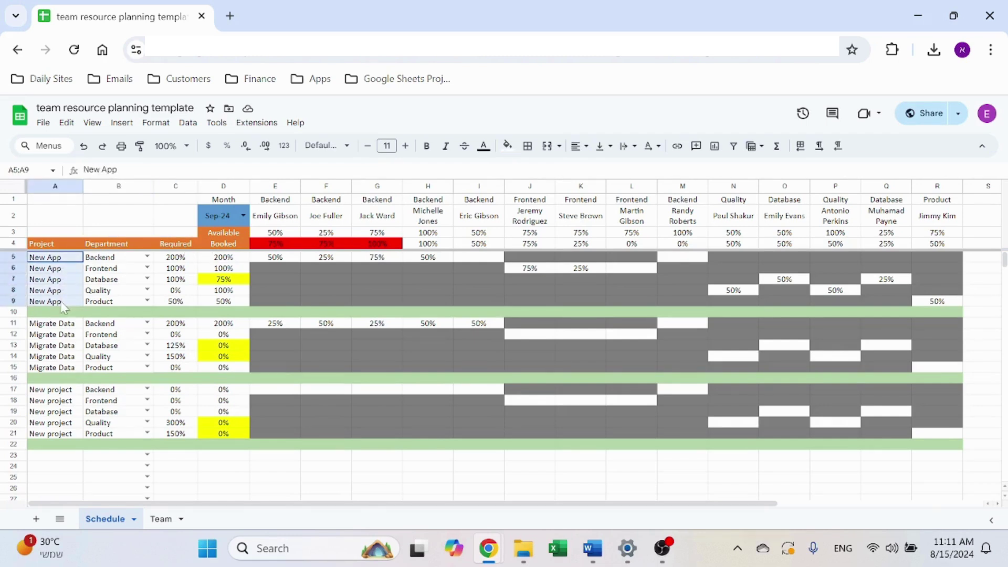
pyautogui.click(67, 261)
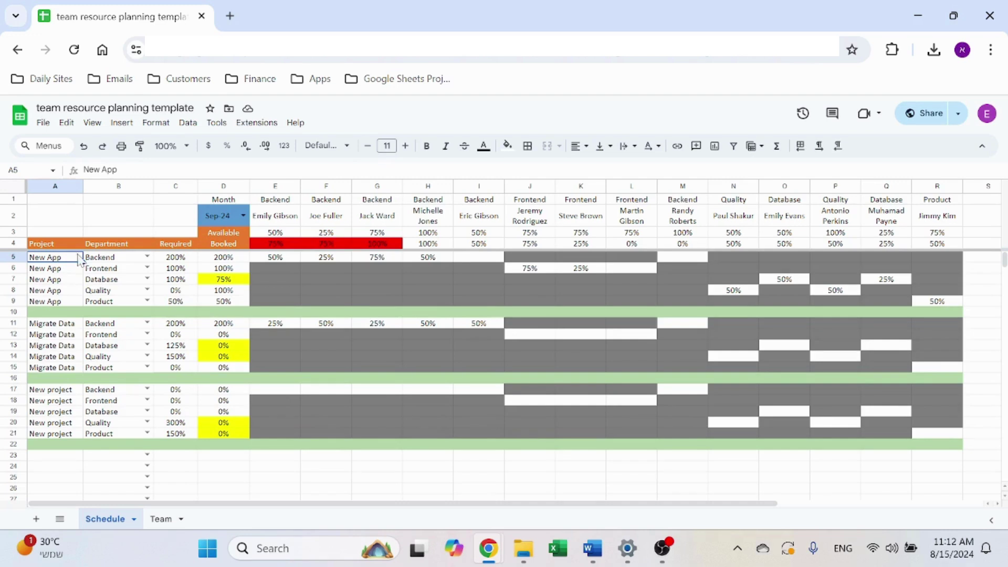
pyautogui.click(63, 323)
pyautogui.click(76, 390)
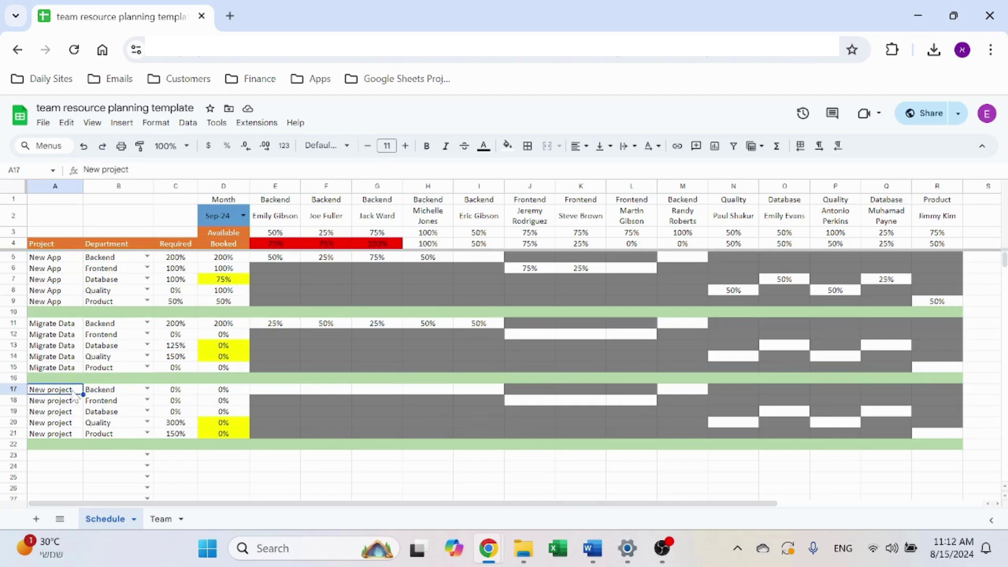
# Step: View the department choices in B5 and compare them with the Department column of the Team sheet
pyautogui.click(120, 261)
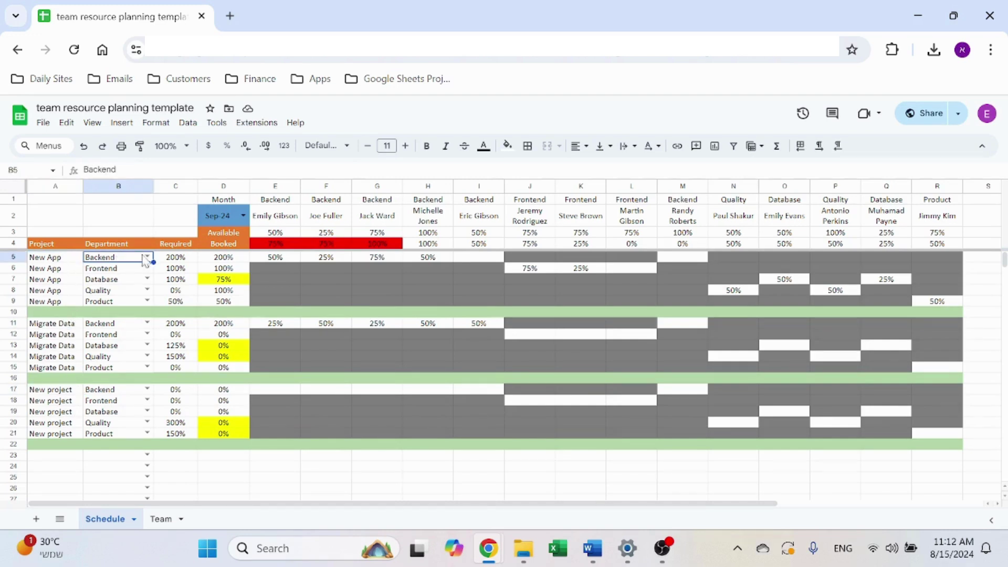
pyautogui.click(147, 257)
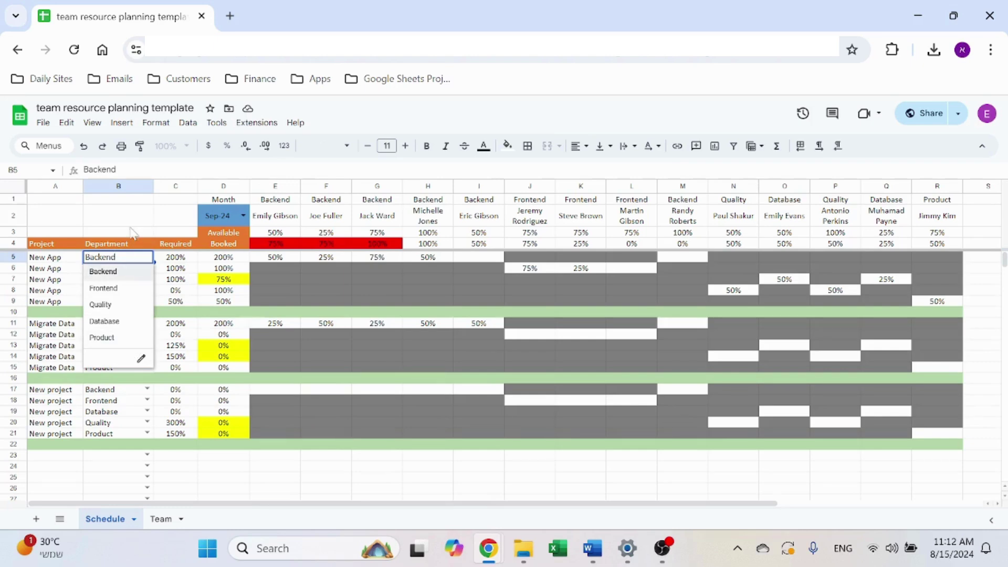
pyautogui.press('Escape')
pyautogui.click(164, 520)
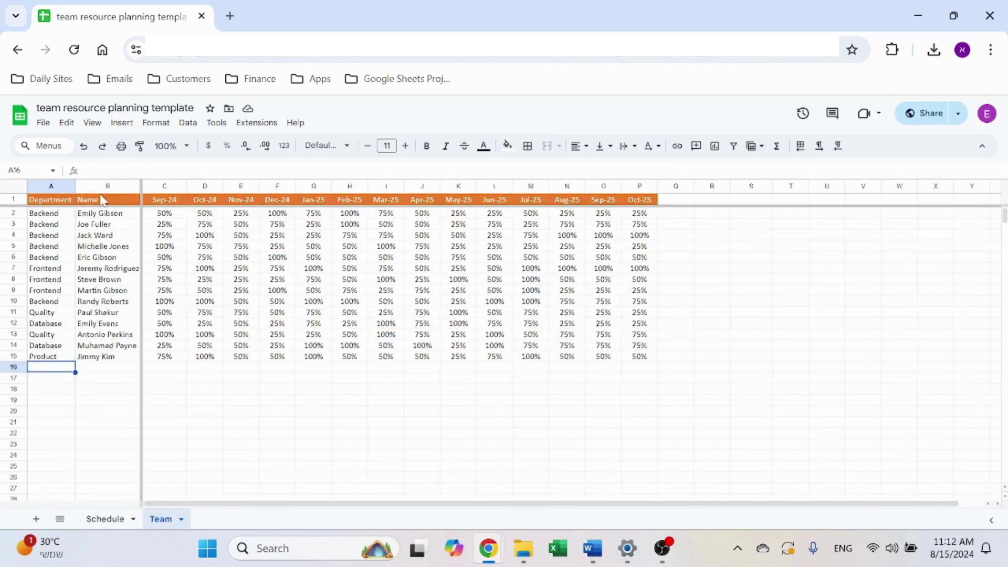
pyautogui.click(57, 186)
pyautogui.click(108, 519)
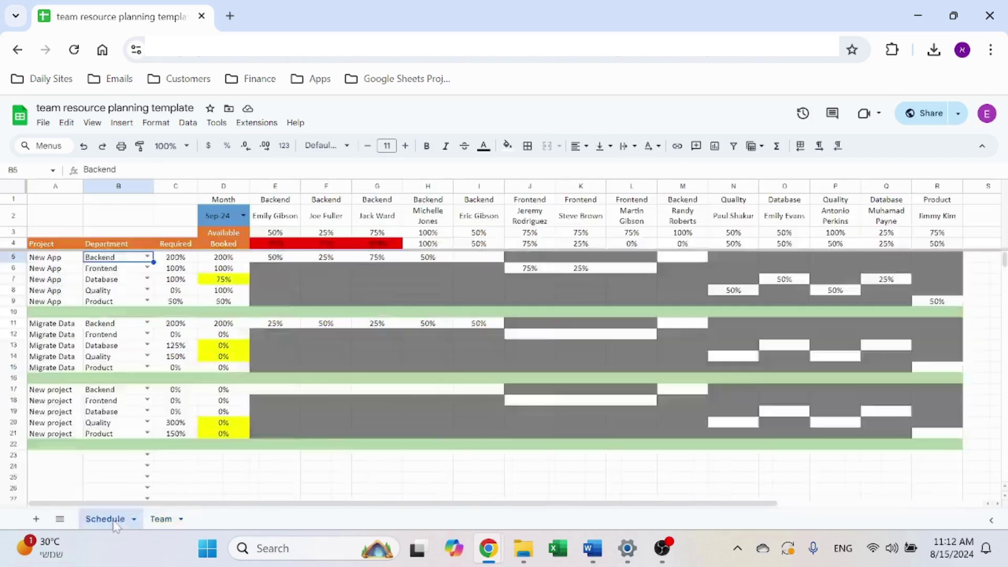
# Step: Review the data validation rule for the Schedule sheet's Department dropdowns, and close it without changes
pyautogui.click(127, 223)
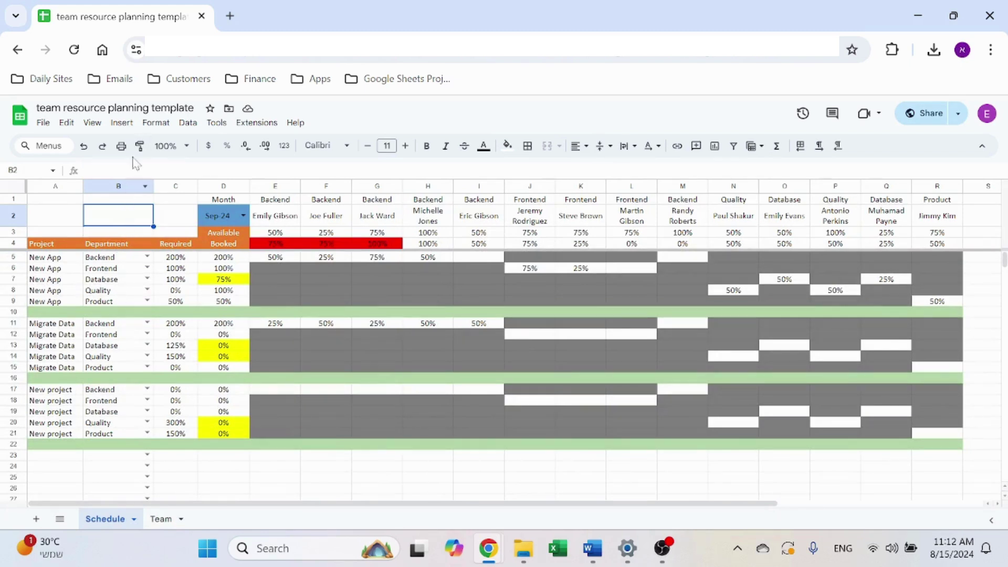
pyautogui.click(188, 122)
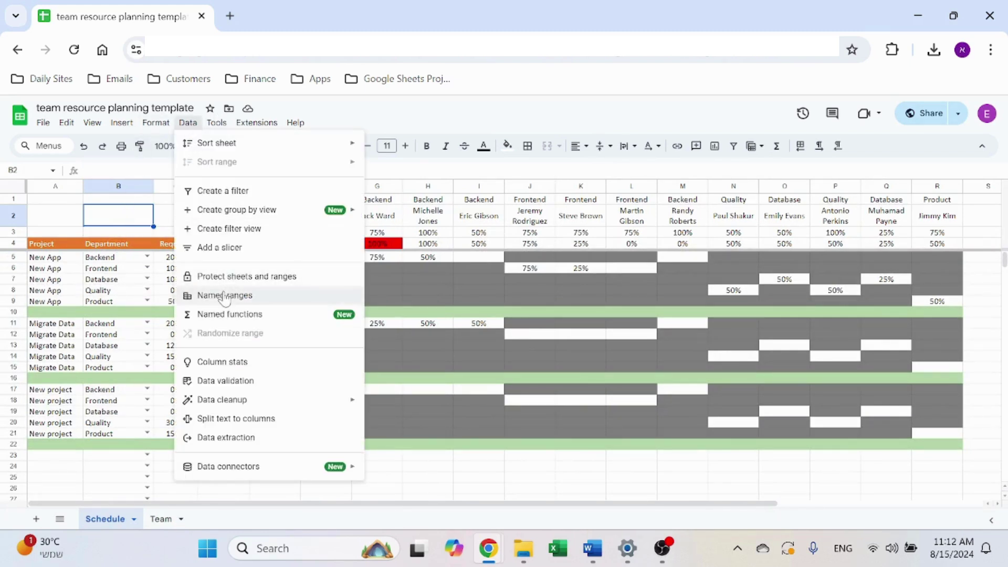
pyautogui.click(225, 383)
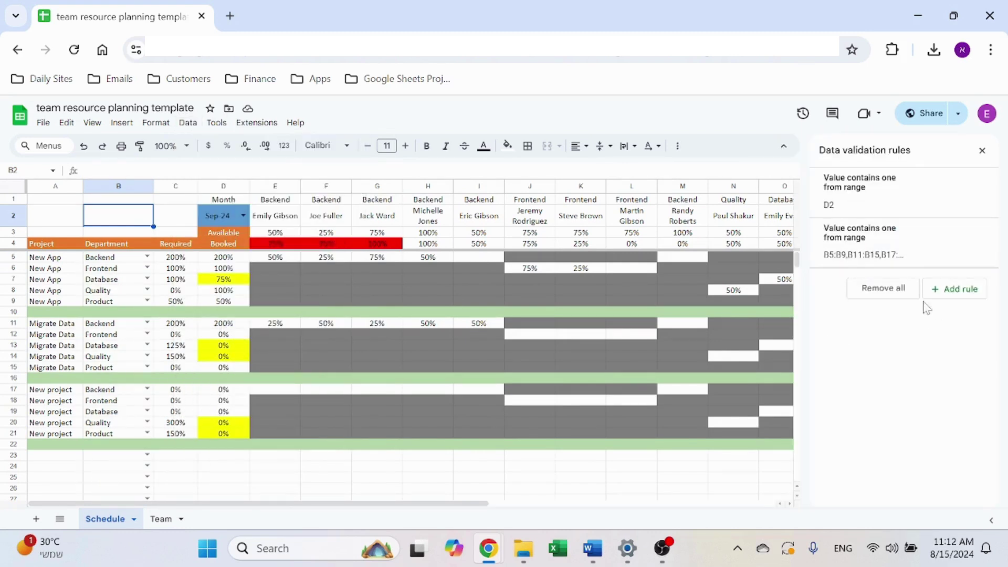
pyautogui.click(874, 246)
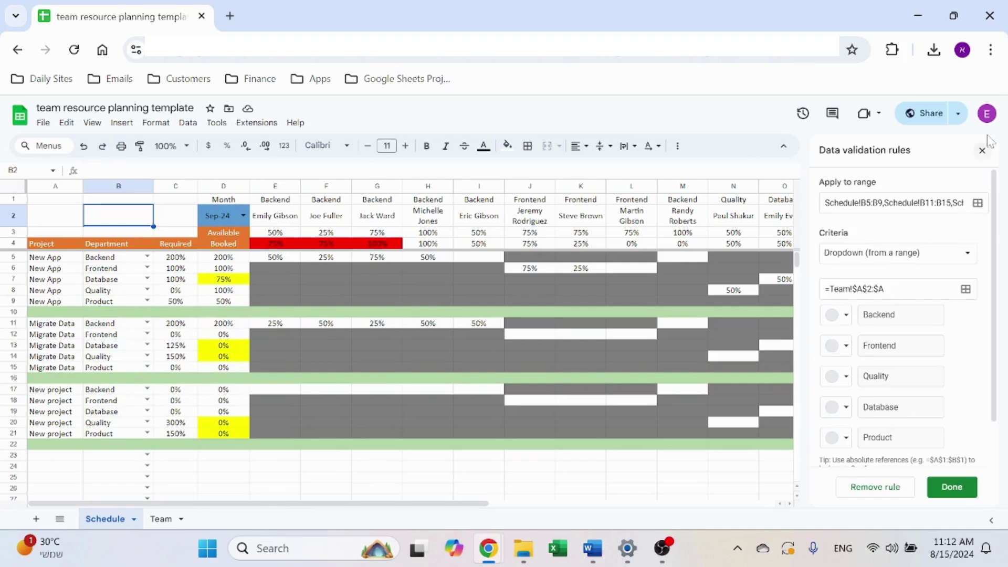
pyautogui.click(982, 151)
pyautogui.click(130, 260)
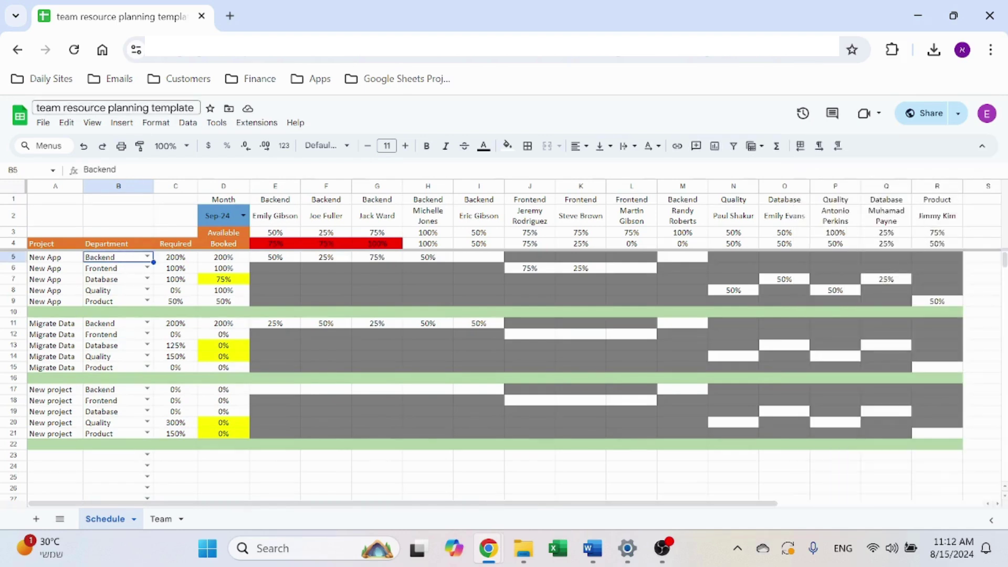
# Step: Delete the existing data validation rule behind the Schedule sheet's Department dropdowns
pyautogui.click(188, 122)
pyautogui.click(225, 381)
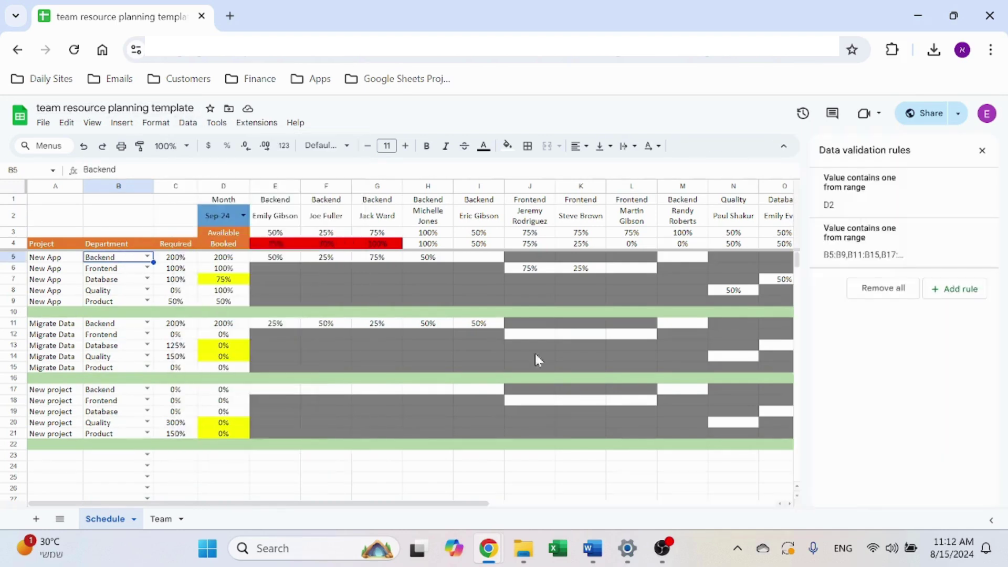
pyautogui.click(984, 249)
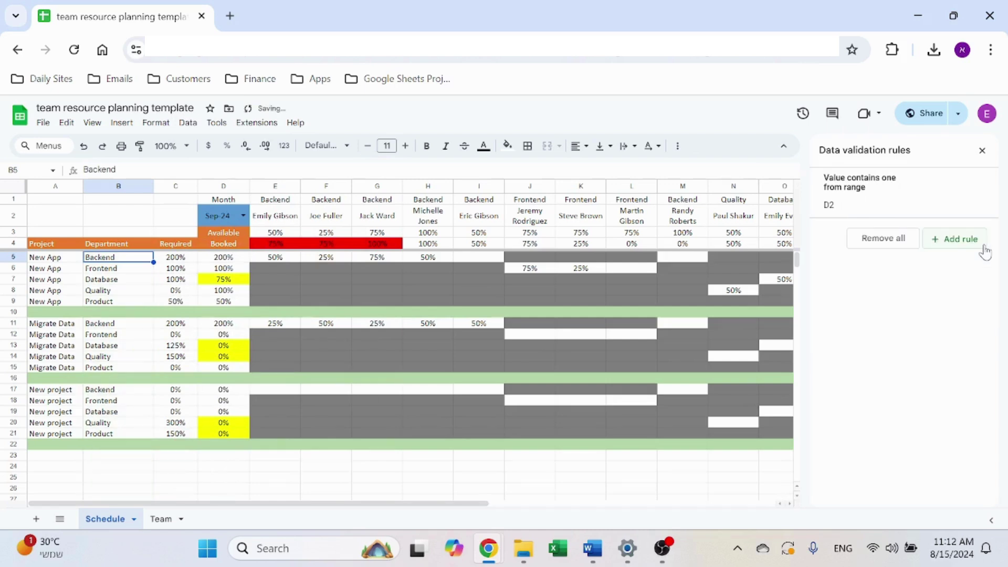
# Step: Add a dropdown-from-a-range validation rule for Schedule B5 that takes its choices from Team!A2:A
pyautogui.click(955, 240)
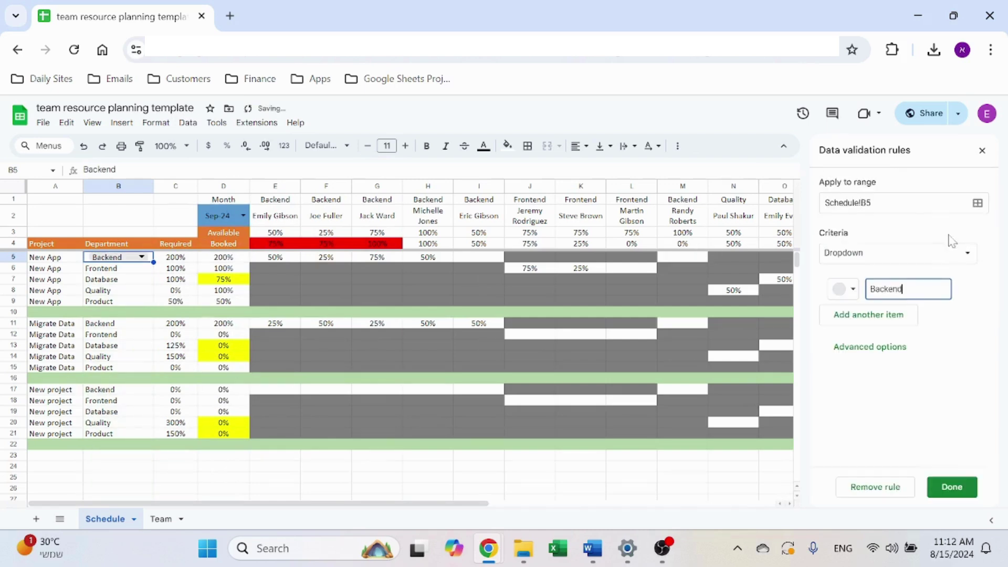
pyautogui.click(900, 254)
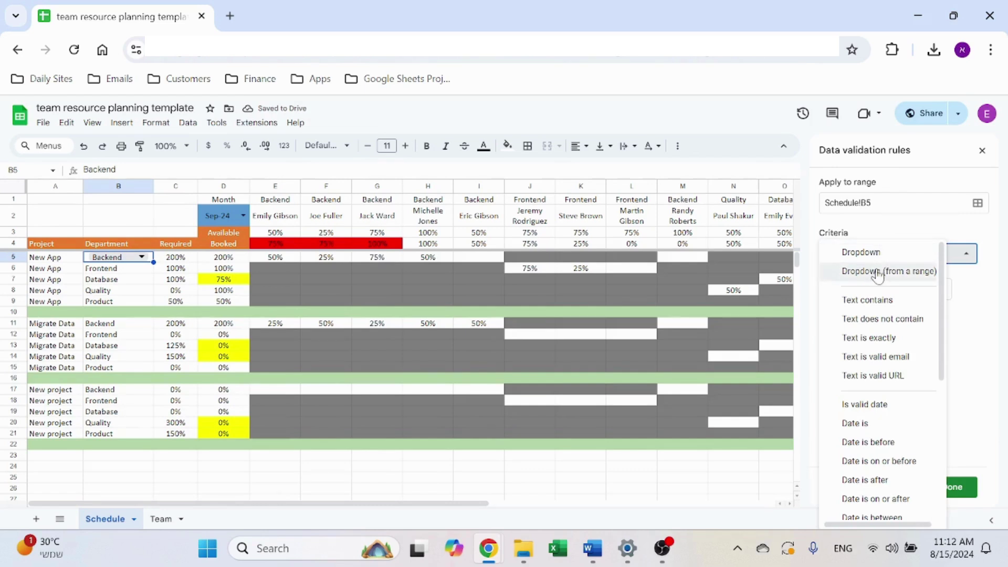
pyautogui.click(878, 272)
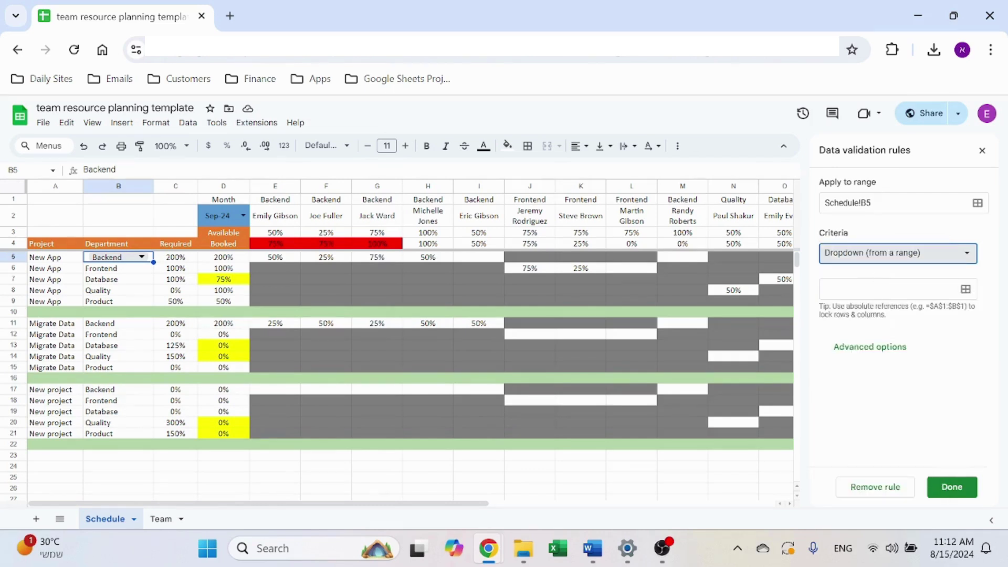
pyautogui.click(966, 288)
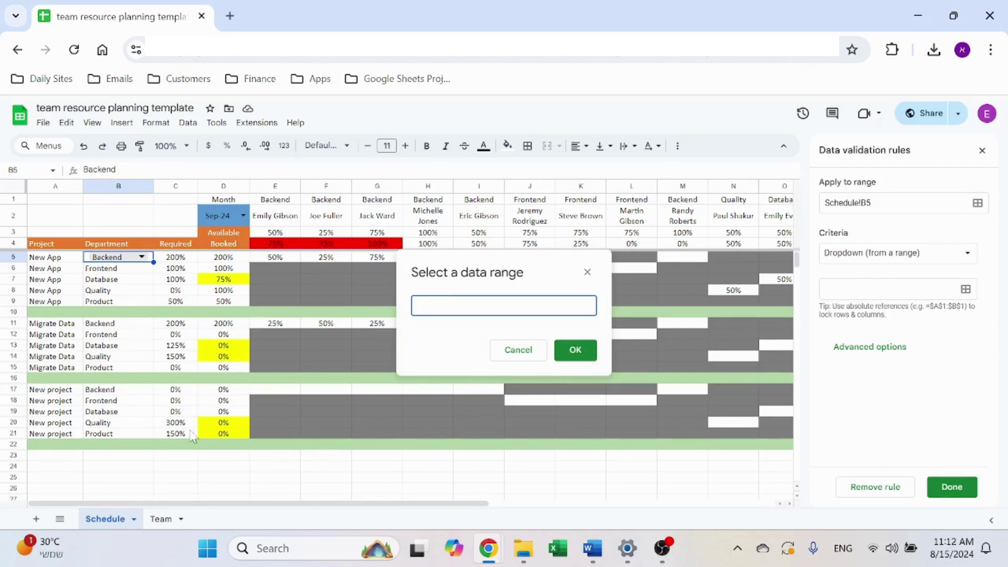
pyautogui.click(154, 520)
pyautogui.click(51, 216)
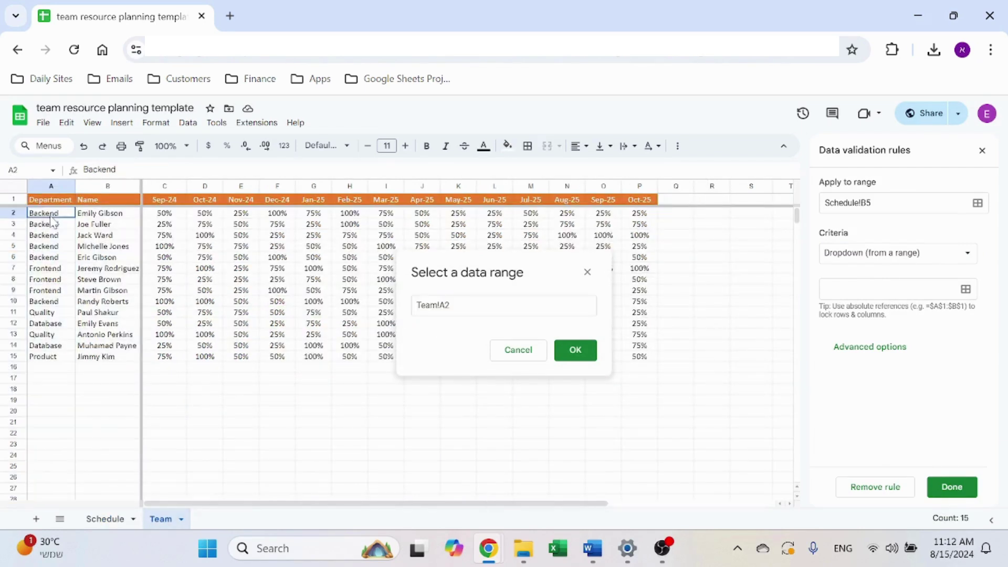
pyautogui.moveTo(53, 223); pyautogui.dragTo(54, 274)
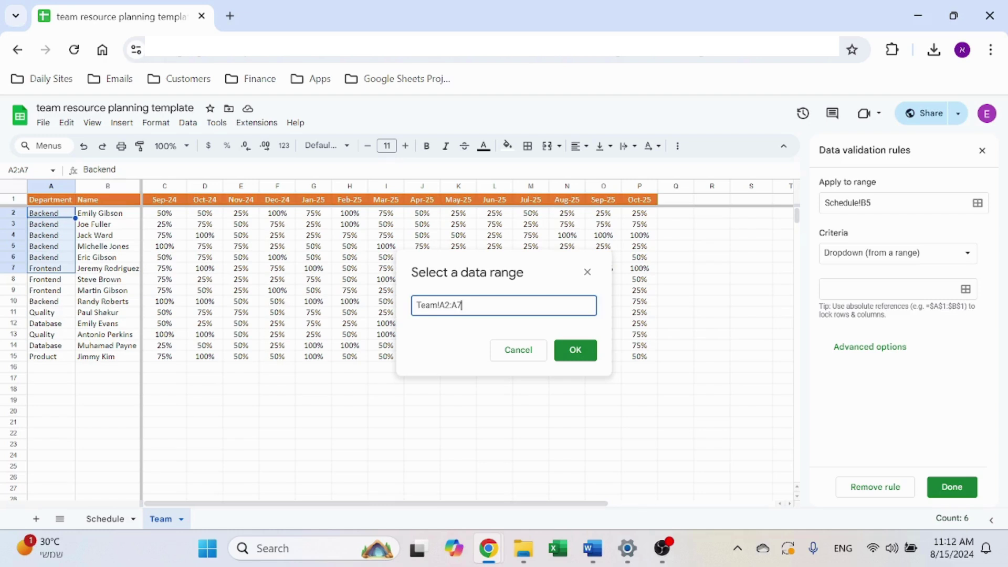
pyautogui.click(569, 355)
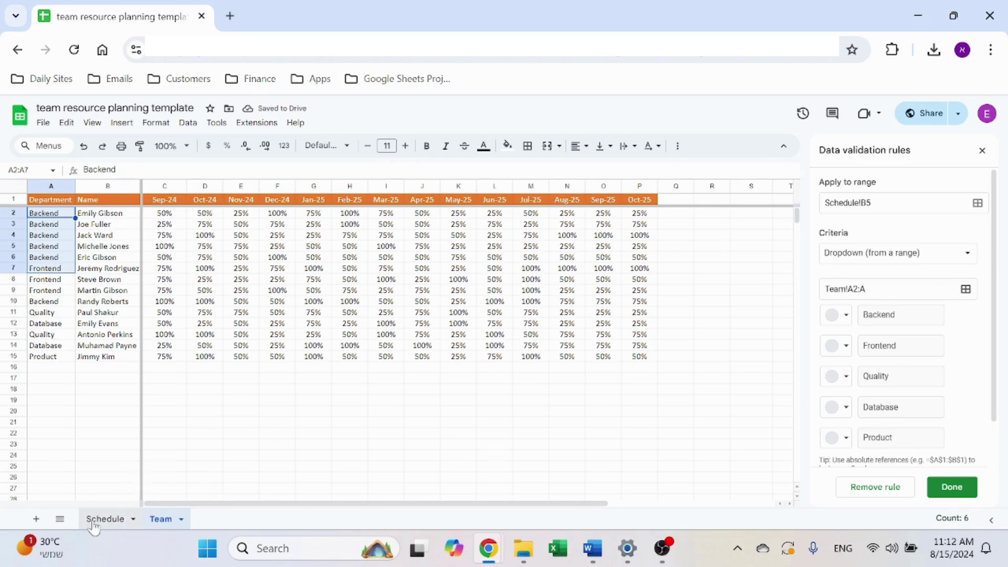
# Step: Extend the rule to Schedule!B5:B with the Arrow display style, save it, and check the choices in B5
pyautogui.click(876, 203)
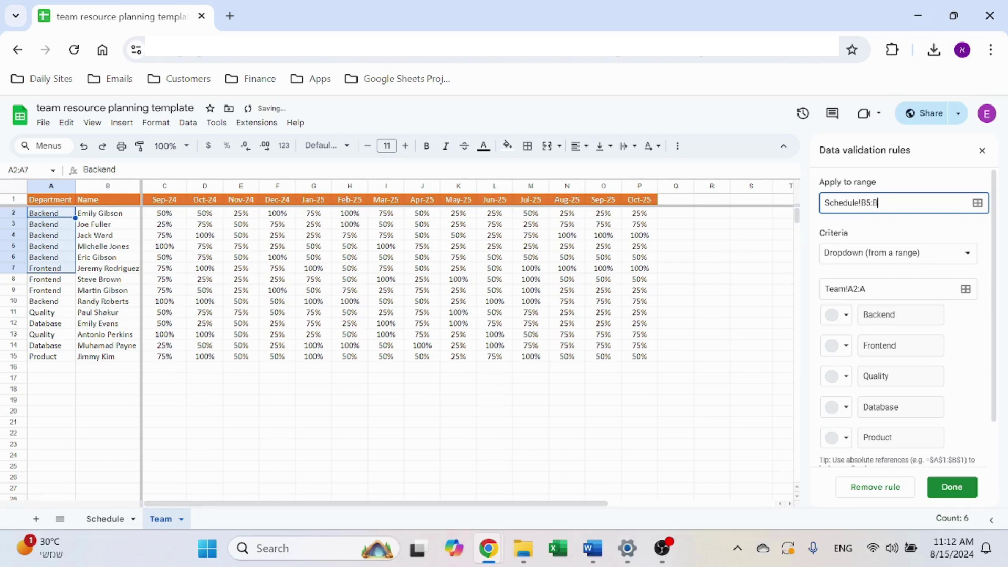
pyautogui.scroll(-1, 935, 387)
pyautogui.click(862, 455)
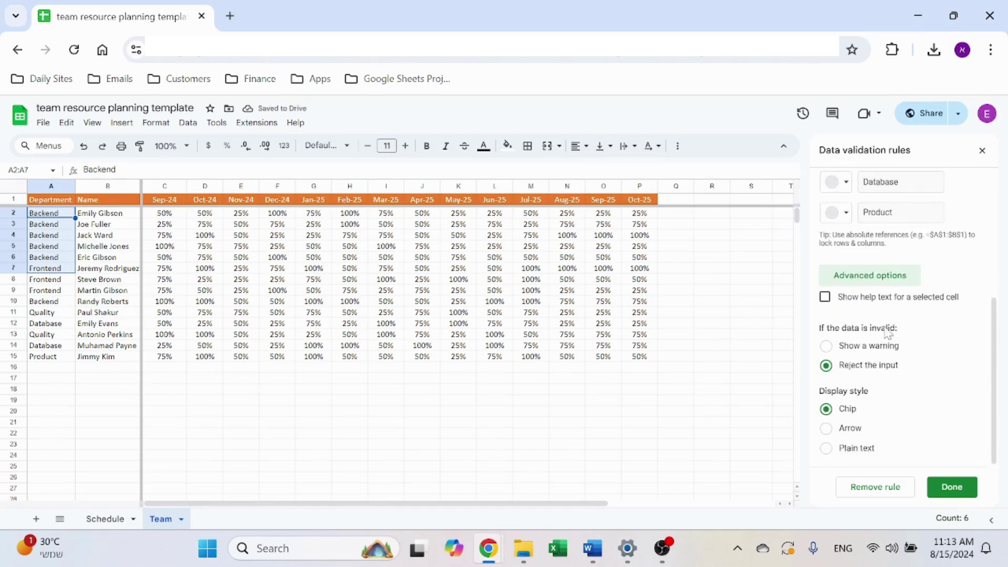
pyautogui.click(841, 430)
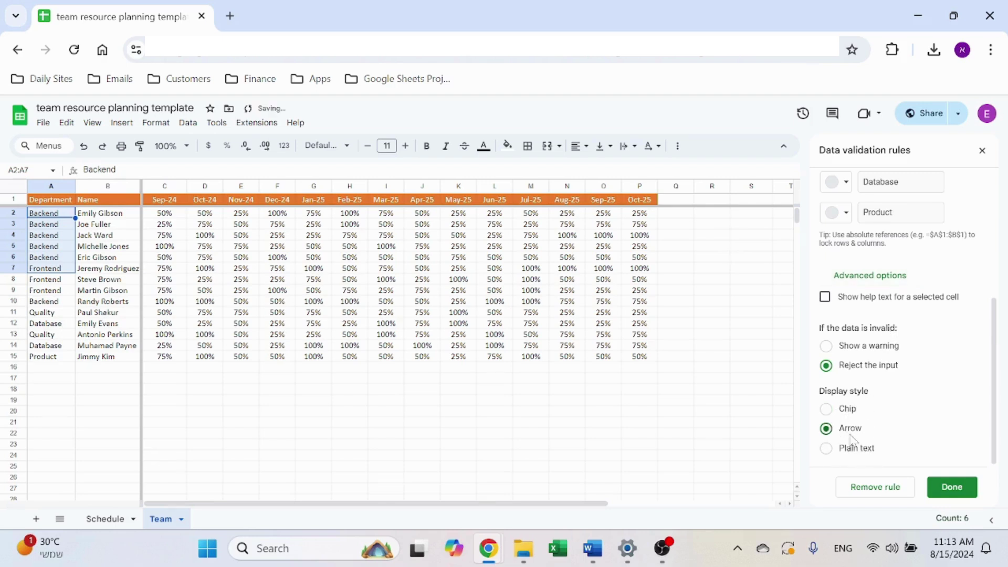
pyautogui.click(943, 483)
pyautogui.click(105, 519)
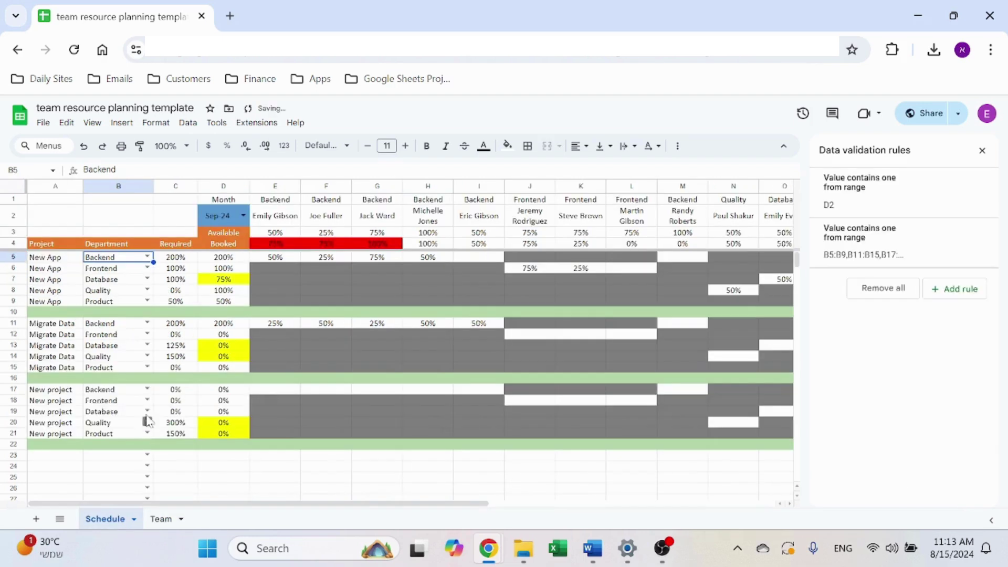
pyautogui.click(148, 257)
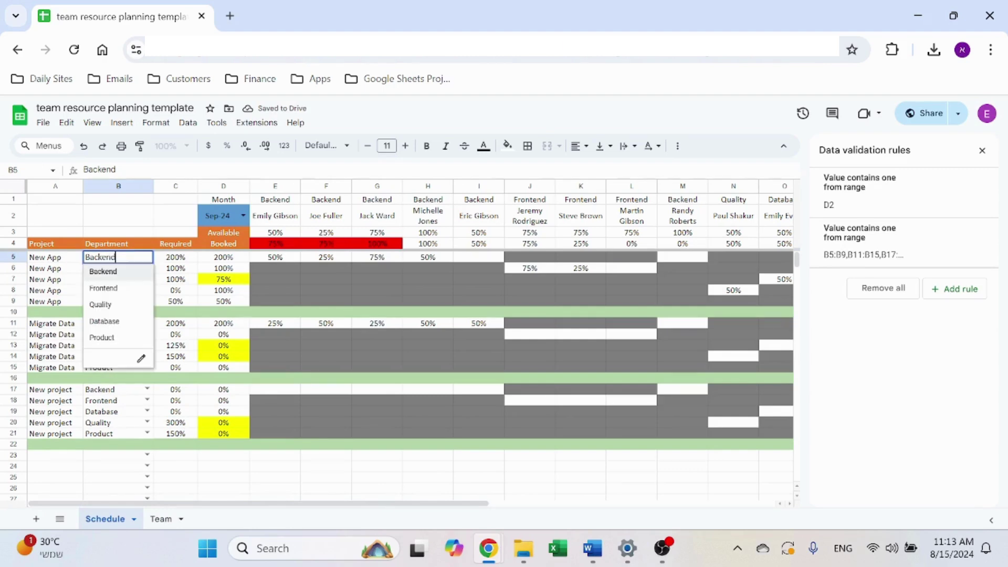
# Step: Enter Test as a department in A16 of the Team sheet, and check the B5 dropdown on the Schedule sheet
pyautogui.click(161, 519)
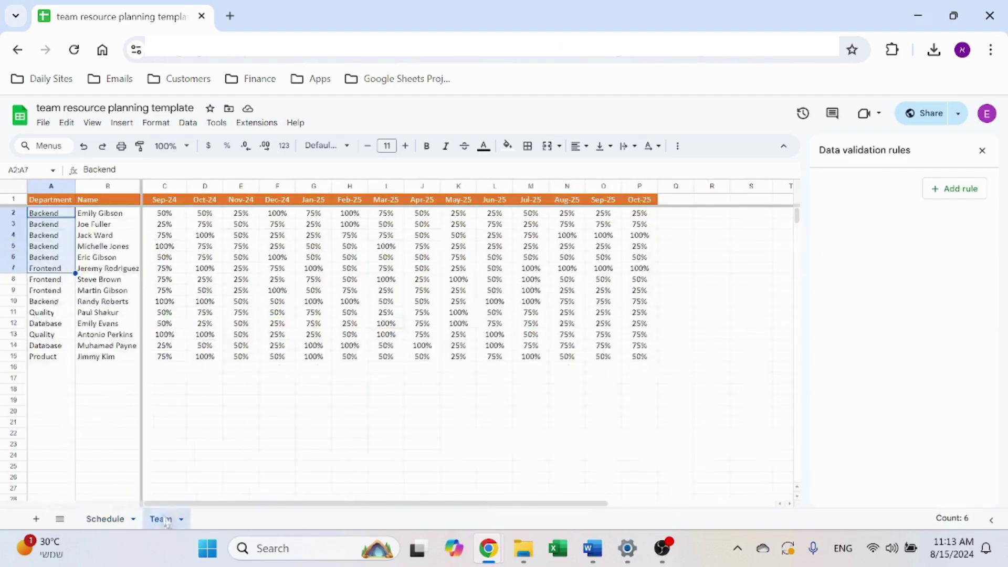
pyautogui.click(62, 367)
pyautogui.write('Test')
pyautogui.click(84, 444)
pyautogui.click(105, 526)
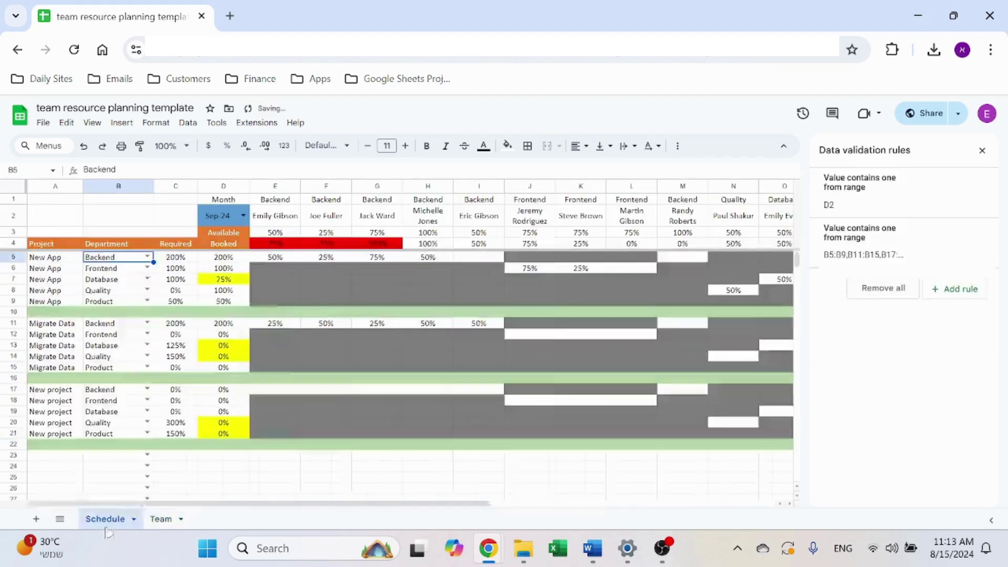
pyautogui.click(148, 257)
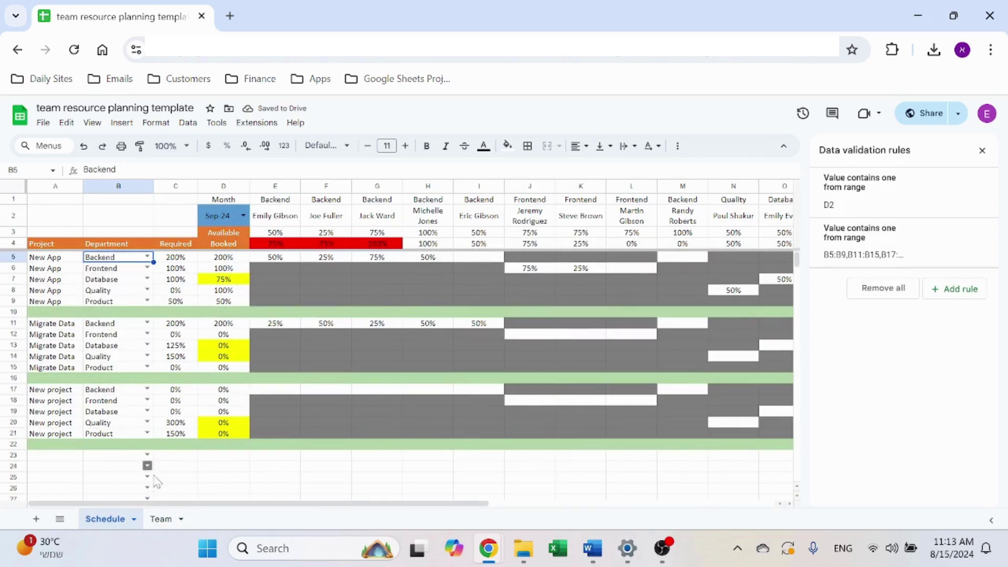
# Step: Clear the Test department from A16 of the Team sheet, and close the Schedule sheet's data validation rules
pyautogui.click(160, 519)
pyautogui.click(52, 366)
pyautogui.press('Delete')
pyautogui.click(66, 389)
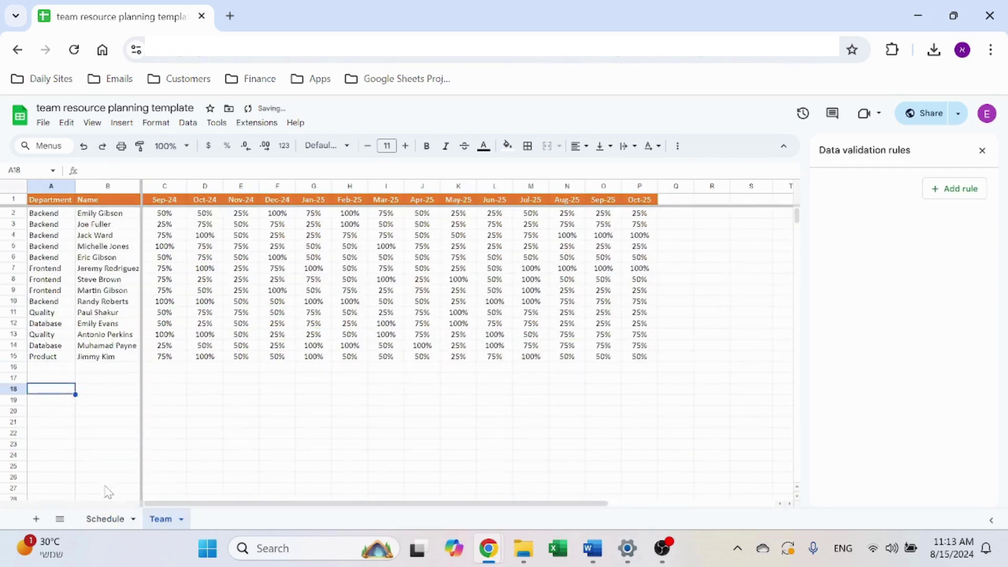
pyautogui.click(105, 519)
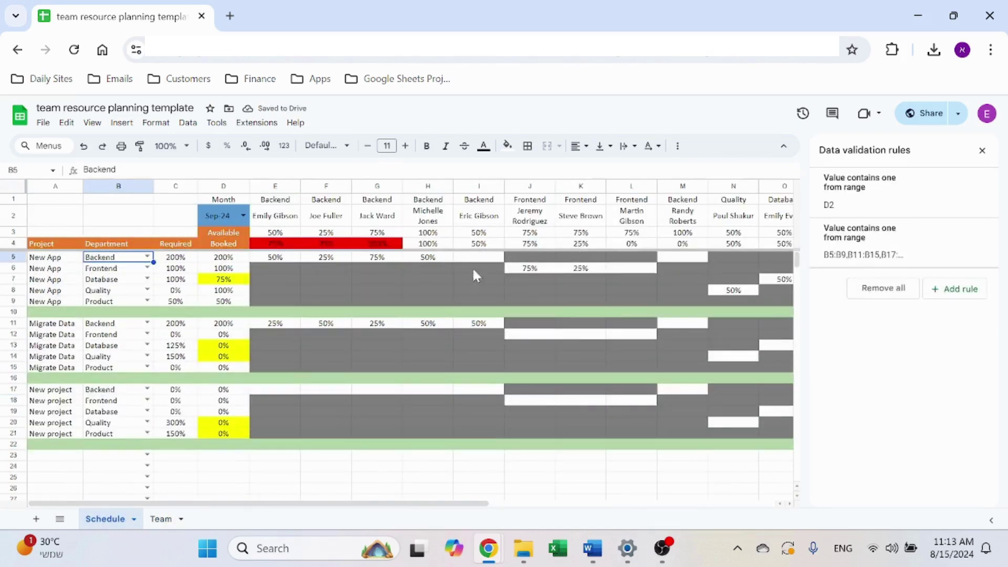
pyautogui.click(983, 151)
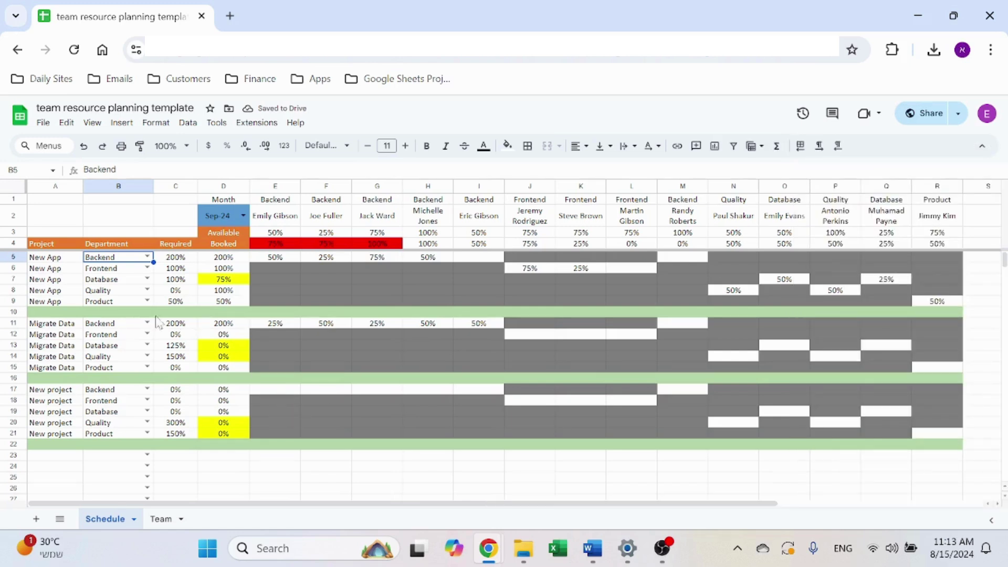
# Step: Examine the Required value in C5 and the Booked SUM formula in D5 without changing them
pyautogui.click(176, 258)
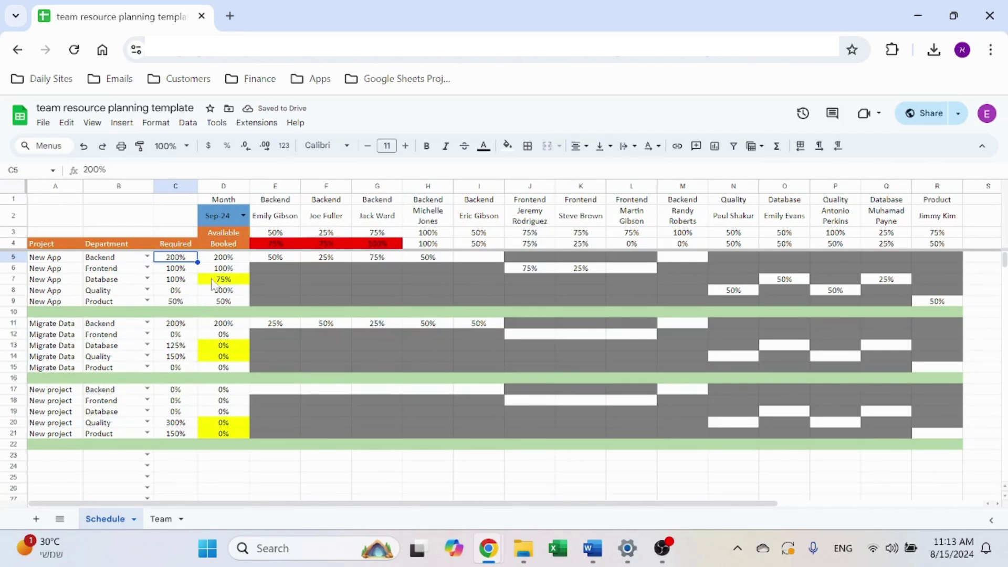
pyautogui.click(225, 261)
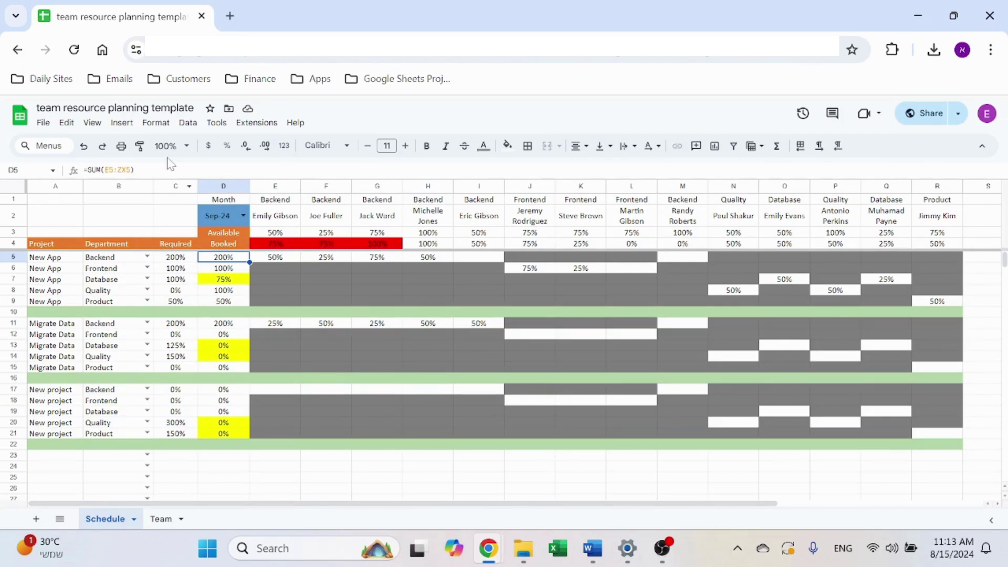
pyautogui.press('F2')
pyautogui.click(270, 259)
pyautogui.press('Escape')
# Step: Review the New App Backend row from its project and department across to the first team members' allocations
pyautogui.click(115, 259)
pyautogui.click(63, 260)
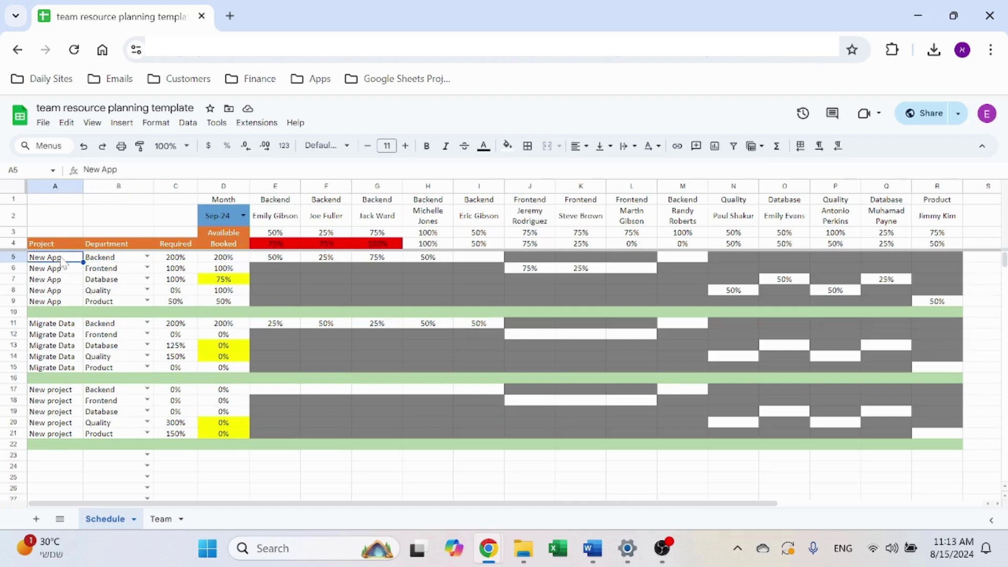
pyautogui.click(188, 262)
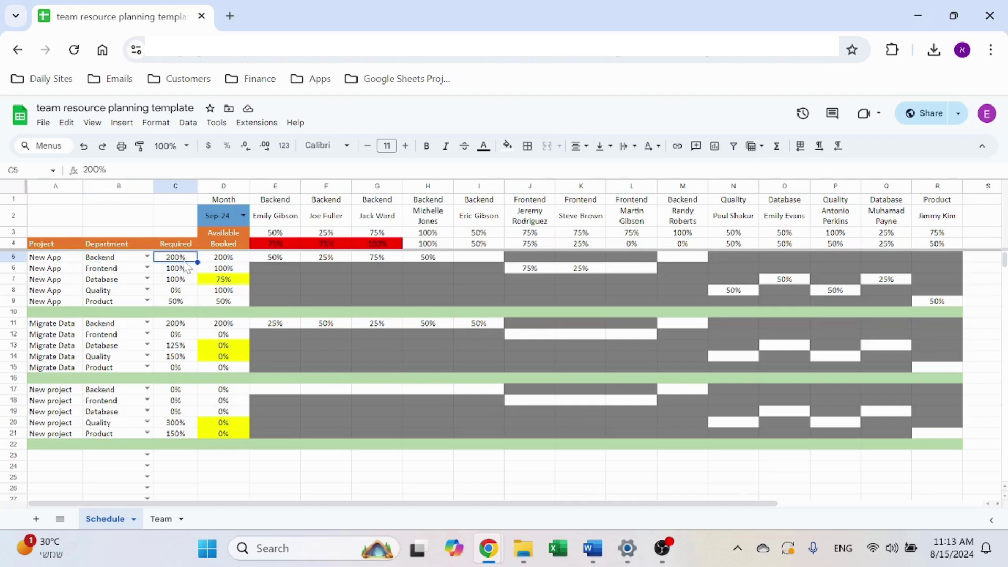
pyautogui.press('Right')
pyautogui.press('Right')
pyautogui.press('Right')
pyautogui.press('Right')
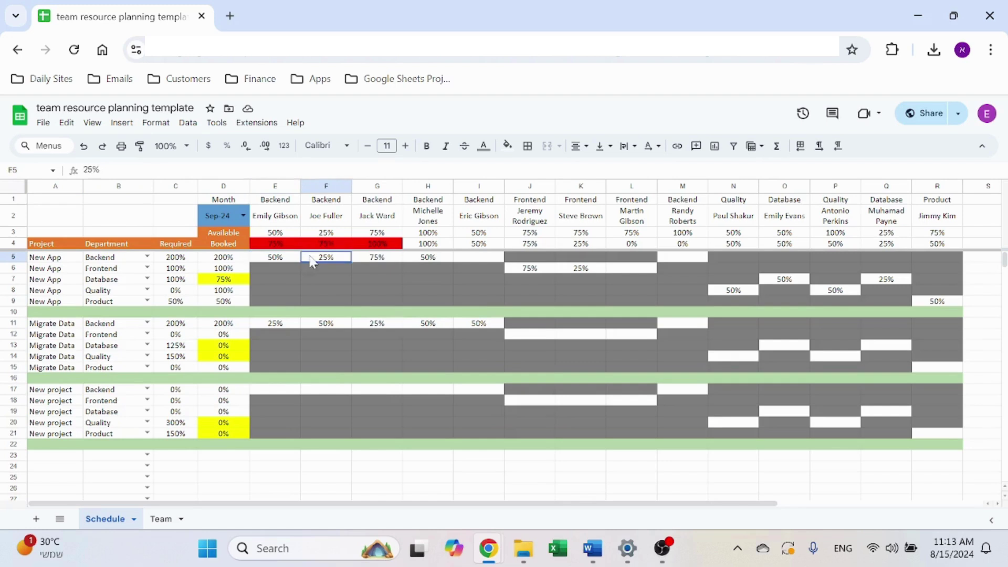
# Step: Try a 25% allocation in I5 for the New App Backend row, and clear it again
pyautogui.click(456, 259)
pyautogui.write('25%')
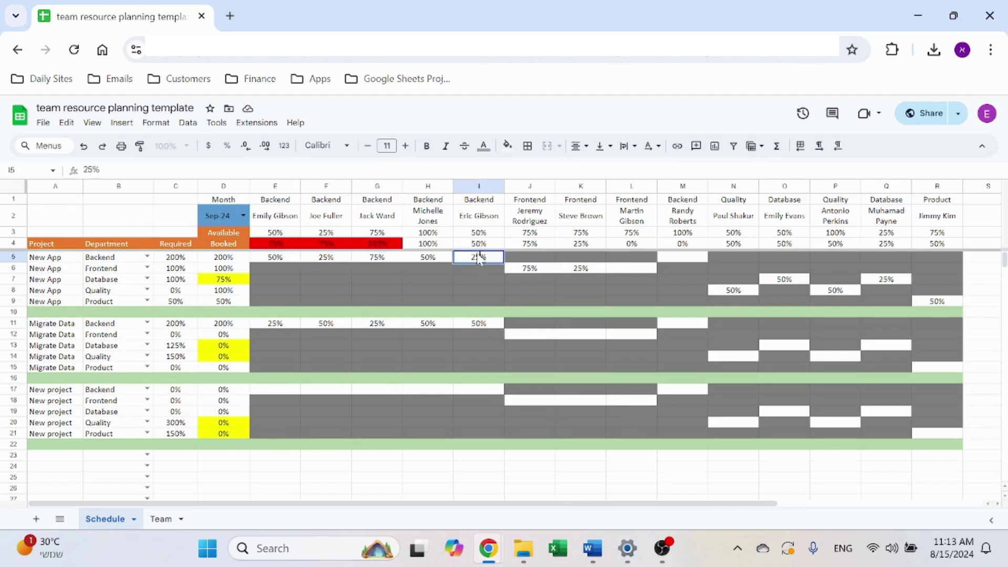
pyautogui.press('Return')
pyautogui.click(478, 257)
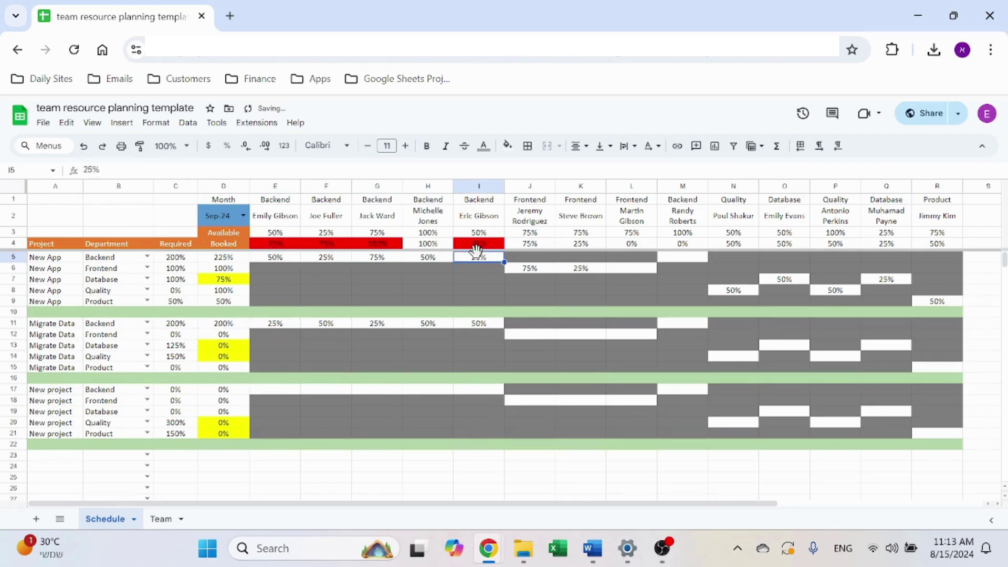
pyautogui.press('Delete')
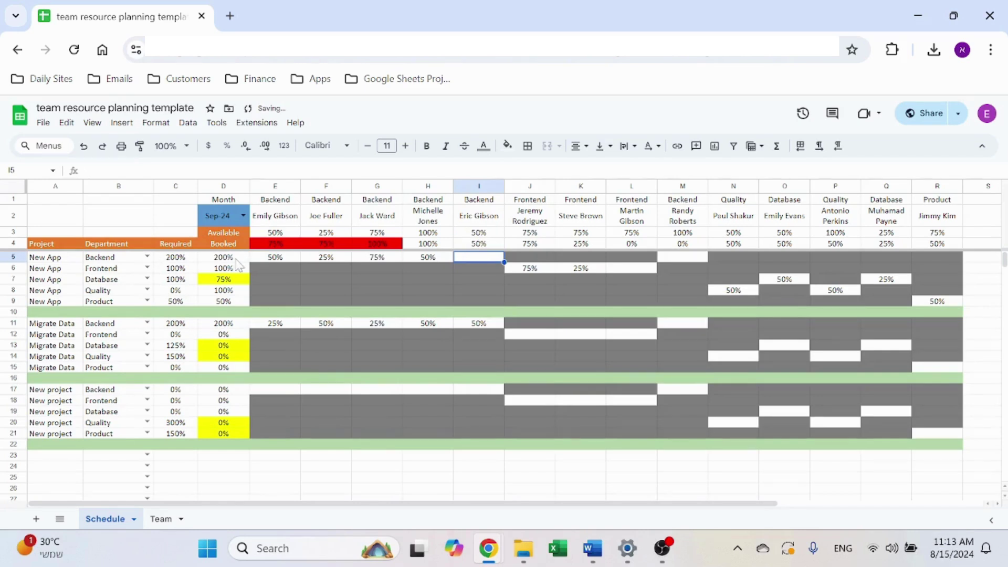
# Step: Open the conditional formatting rule that highlights Booked cells in column D when they are less than the Required value
pyautogui.click(230, 281)
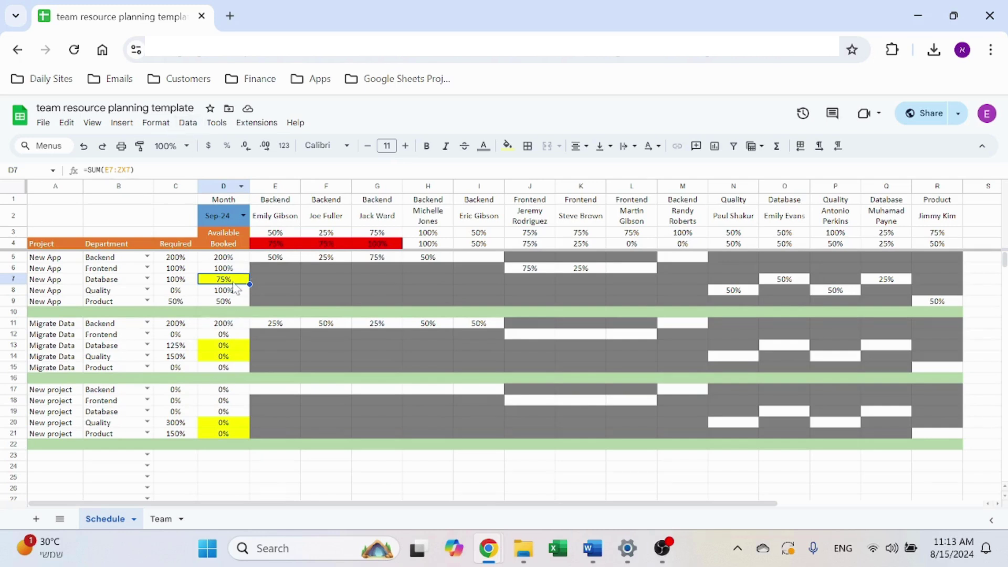
pyautogui.click(189, 124)
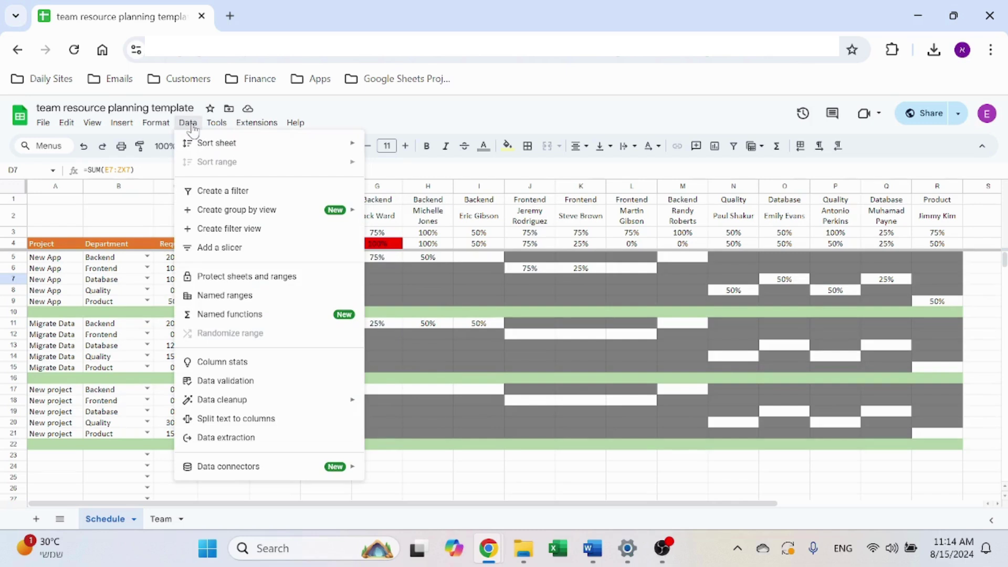
pyautogui.moveTo(156, 124)
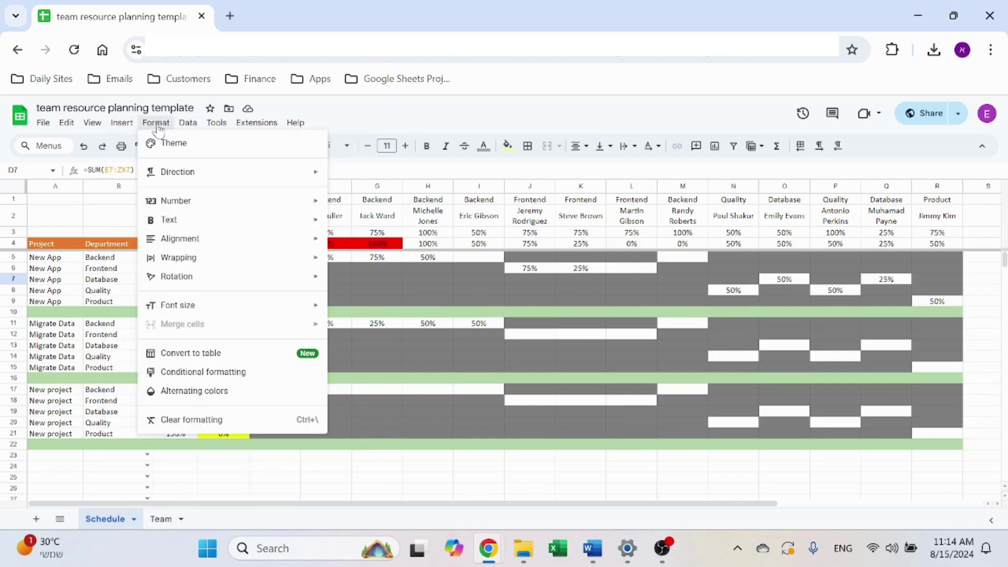
pyautogui.click(196, 373)
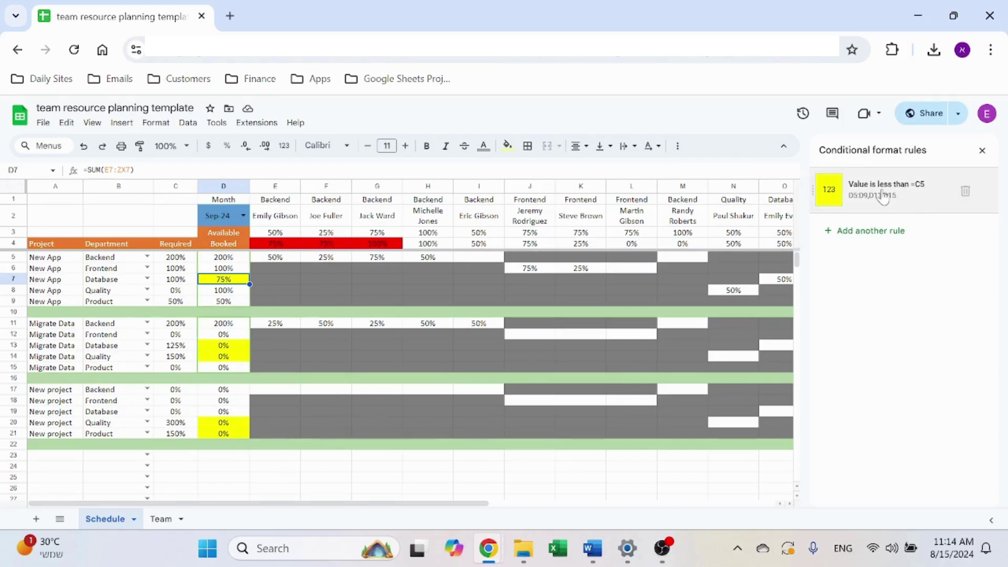
pyautogui.click(859, 198)
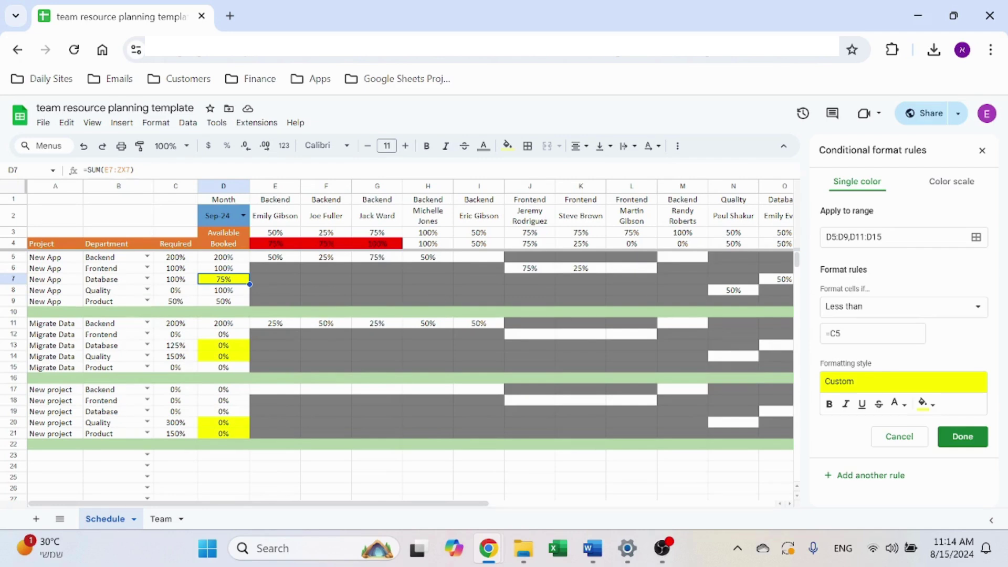
# Step: Extend the Booked highlighting rule's range to D5:D, keep the Less than =C5 condition and yellow style, and save the rule
pyautogui.moveTo(883, 237); pyautogui.dragTo(850, 237)
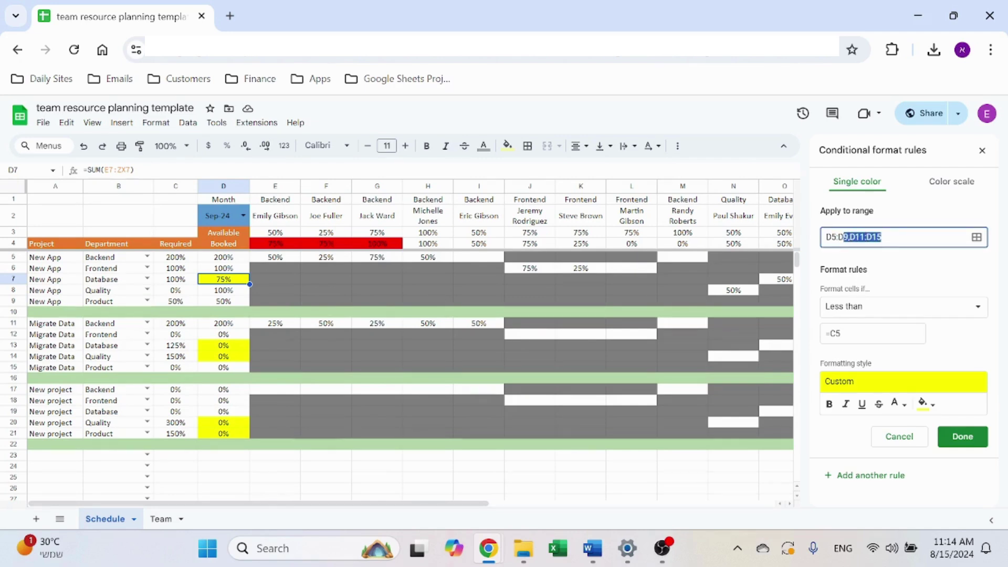
pyautogui.press('BackSpace')
pyautogui.click(903, 311)
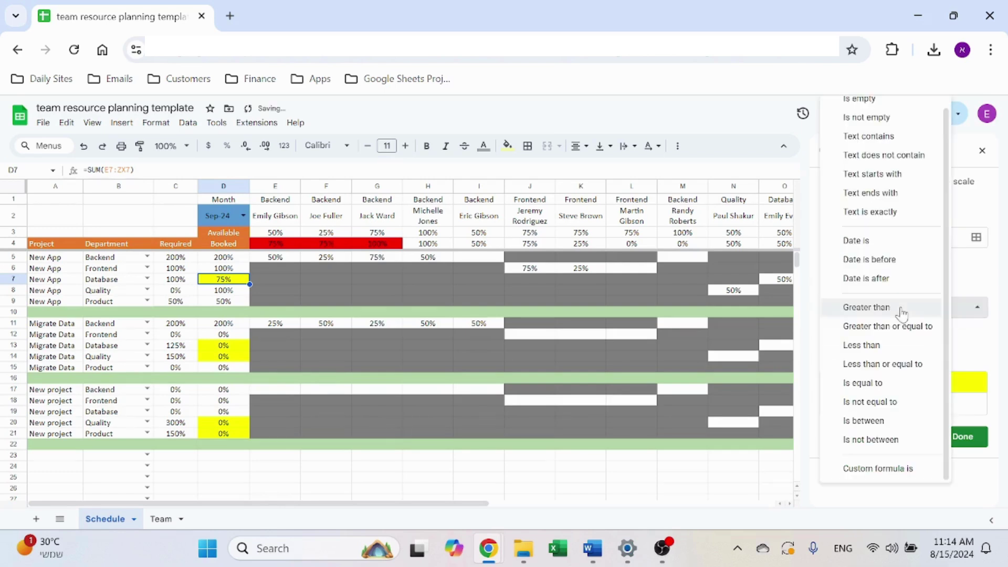
pyautogui.scroll(1, 895, 289)
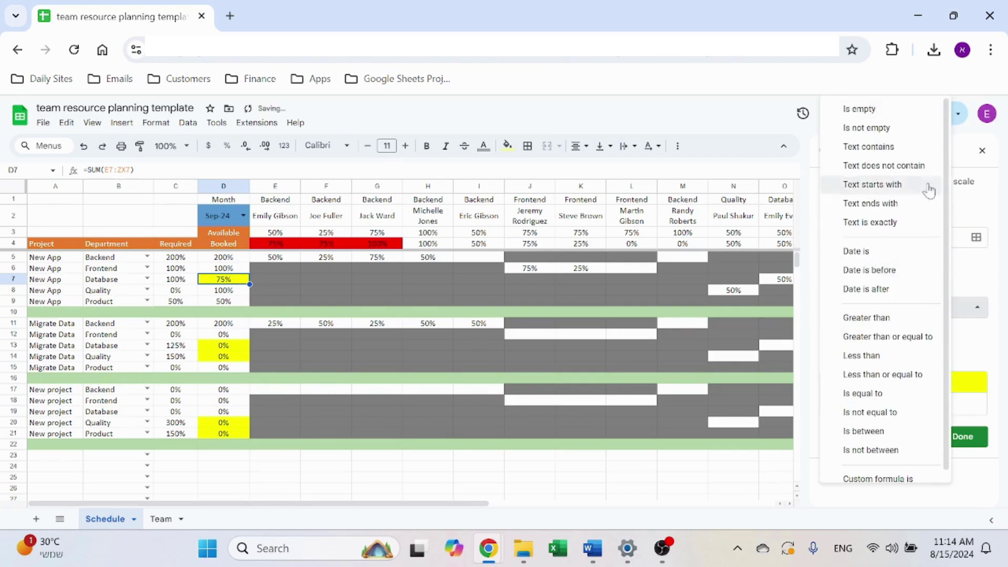
pyautogui.press('Escape')
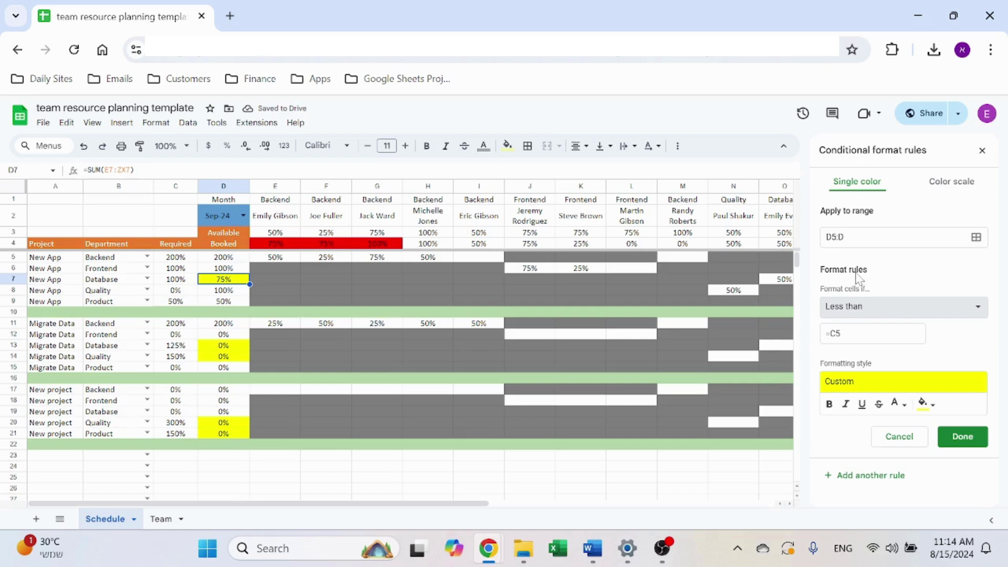
pyautogui.click(889, 309)
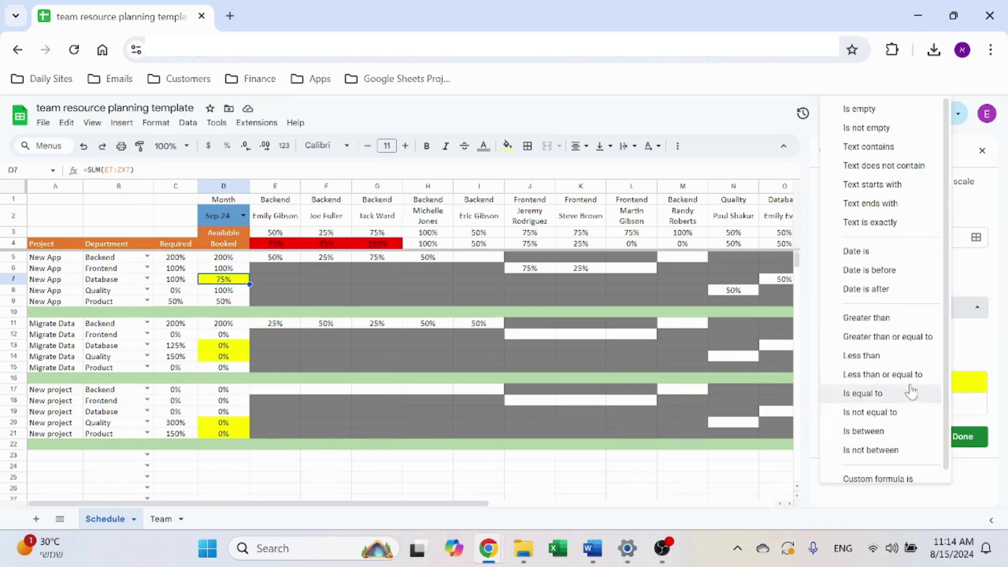
pyautogui.click(877, 347)
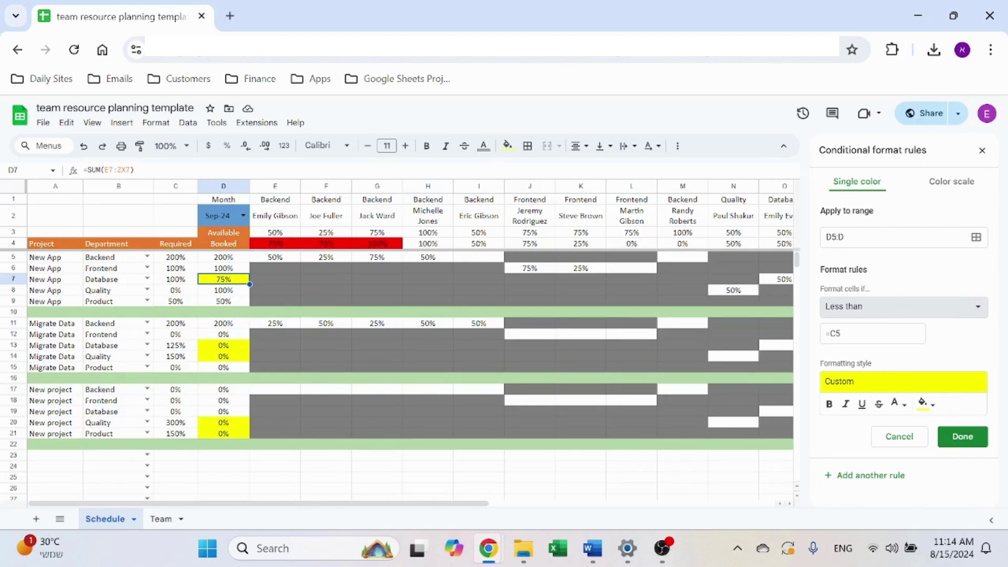
pyautogui.click(840, 334)
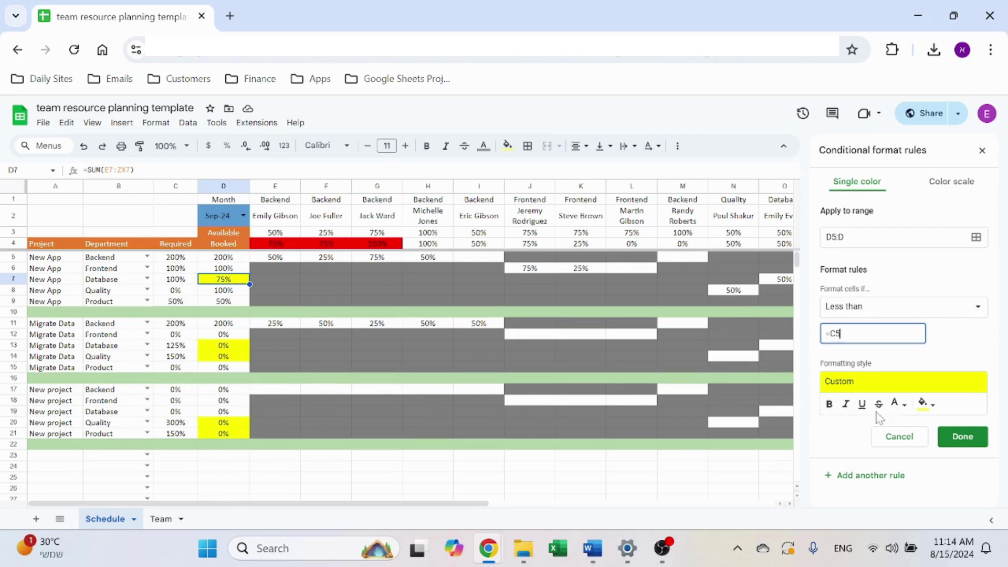
pyautogui.click(968, 438)
# Step: Check which conditional formatting rules apply to Booked cells D5, D19, D20 and D24
pyautogui.click(274, 466)
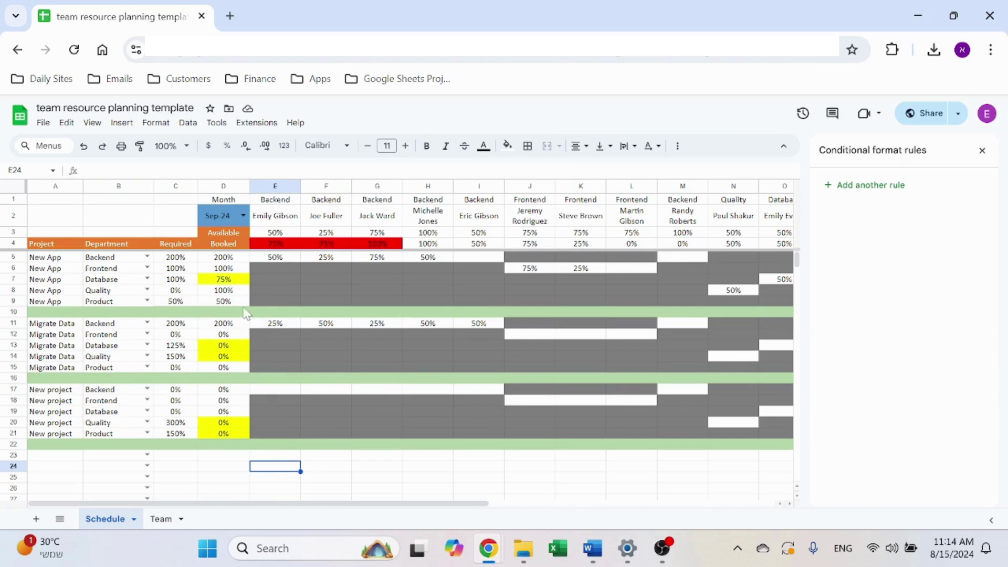
pyautogui.click(213, 259)
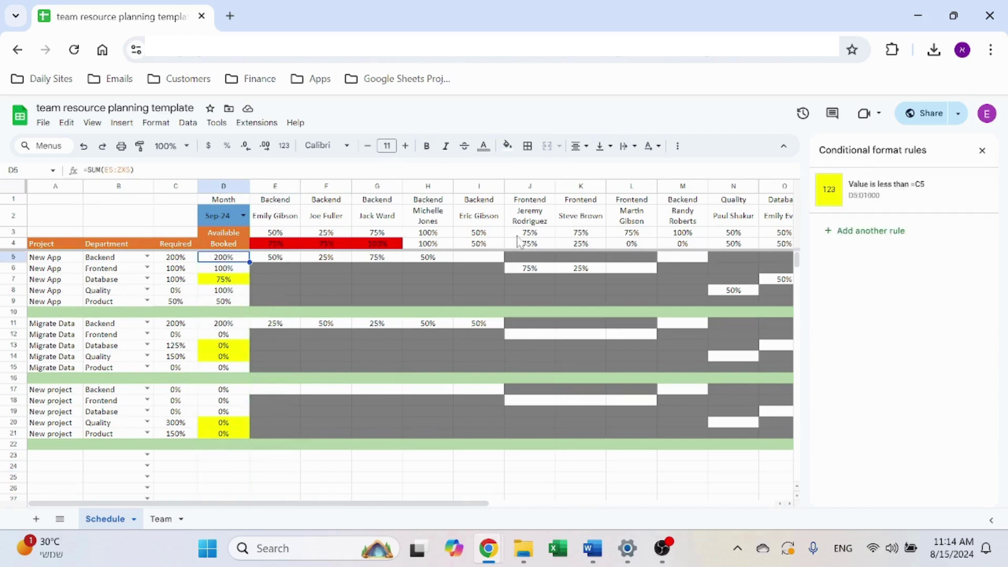
pyautogui.click(228, 425)
pyautogui.click(228, 467)
pyautogui.click(232, 412)
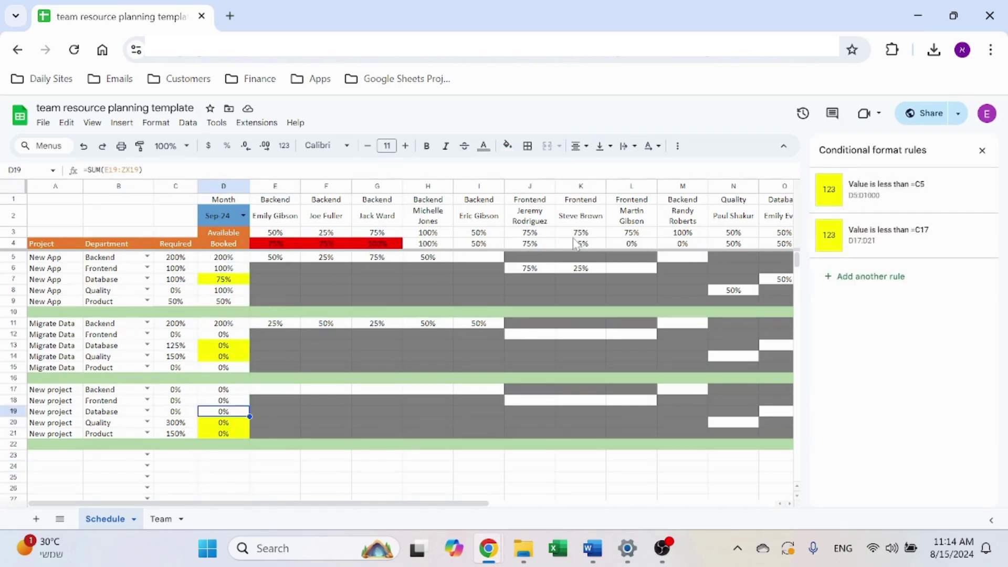
pyautogui.click(228, 469)
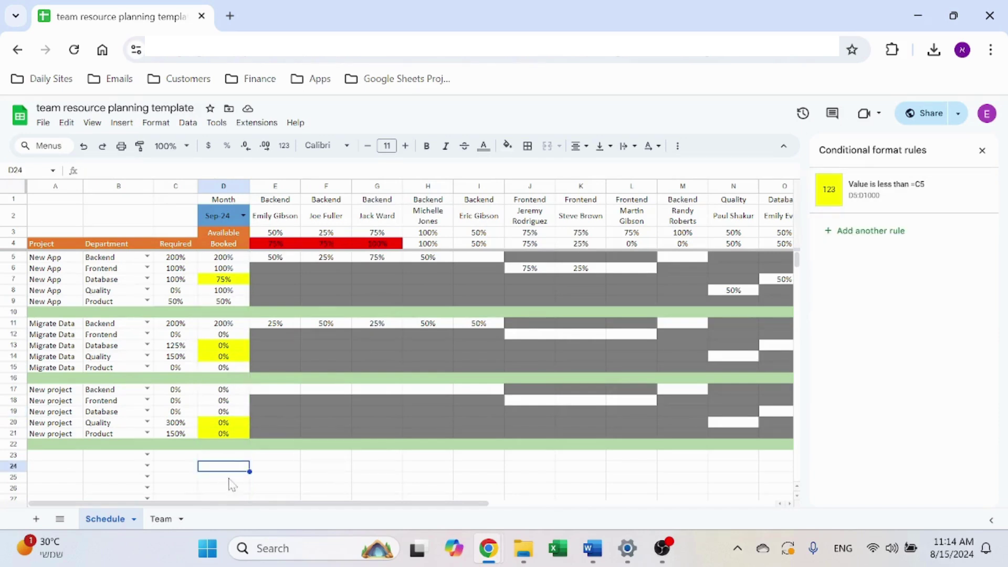
# Step: Review the New App Backend allocations in E5 to H5 and the custom formula rule that greys out cells of other departments
pyautogui.click(273, 261)
pyautogui.press('Right')
pyautogui.press('Right')
pyautogui.press('Right')
pyautogui.press('Left')
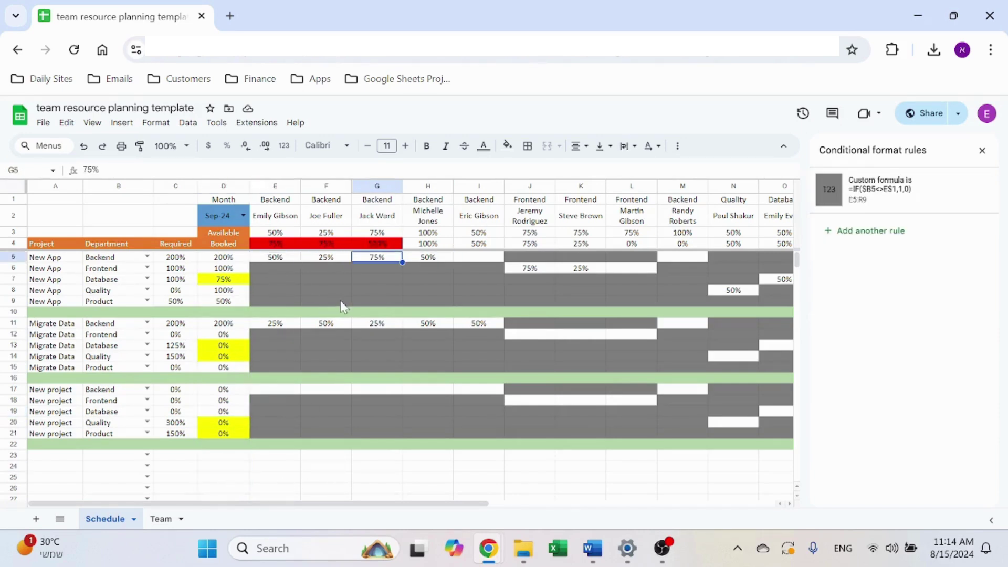
pyautogui.press('Left')
pyautogui.press('Left')
pyautogui.press('Left')
pyautogui.press('Down')
pyautogui.press('Right')
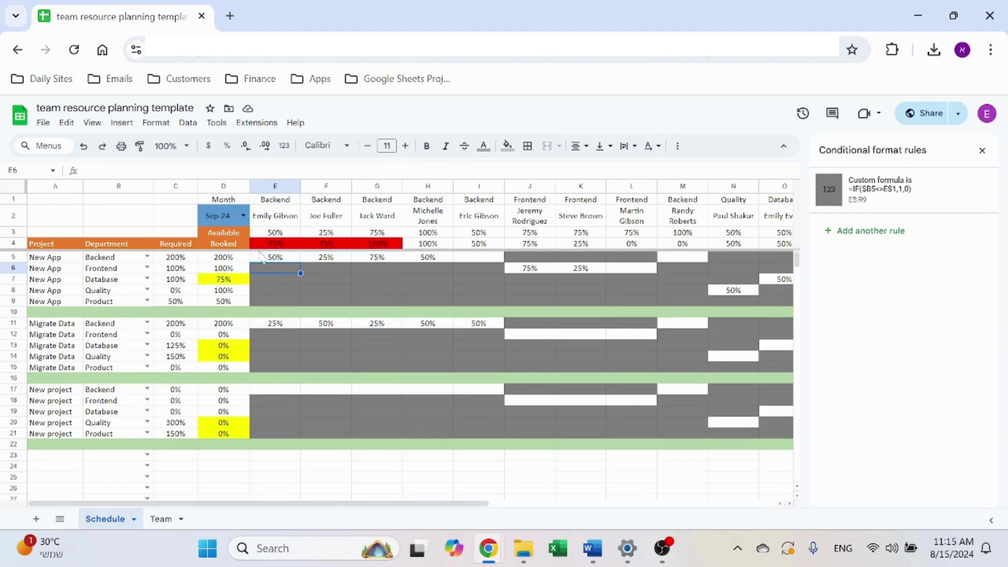
# Step: Try a 25% allocation in the greyed-out cell E6 of the New App Frontend row, and clear it again
pyautogui.click(276, 187)
pyautogui.click(280, 271)
pyautogui.write('25%')
pyautogui.press('Return')
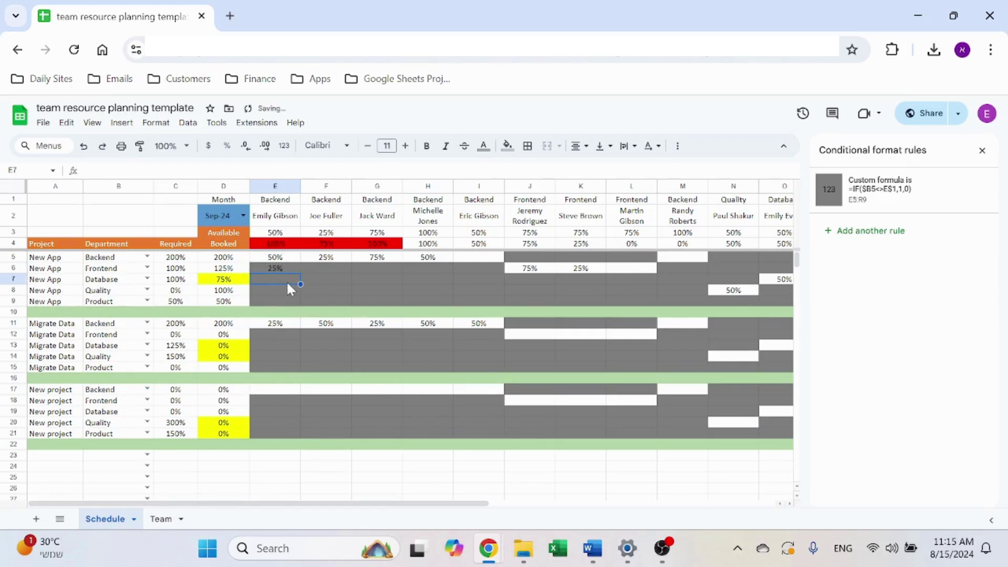
pyautogui.press('Up')
pyautogui.press('Delete')
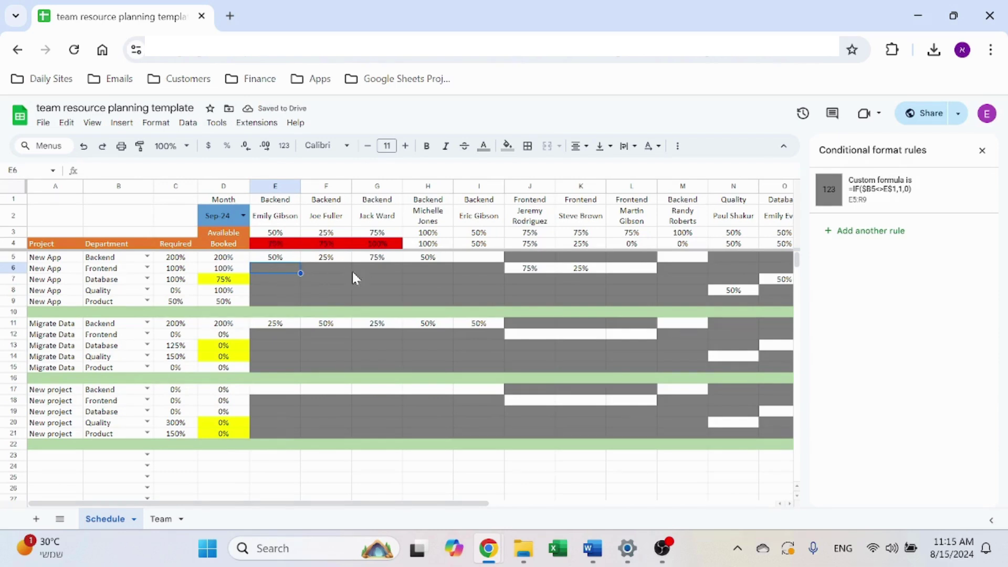
# Step: Review the New App Frontend allocations in J6 and K6, and close the conditional formatting rules
pyautogui.click(537, 273)
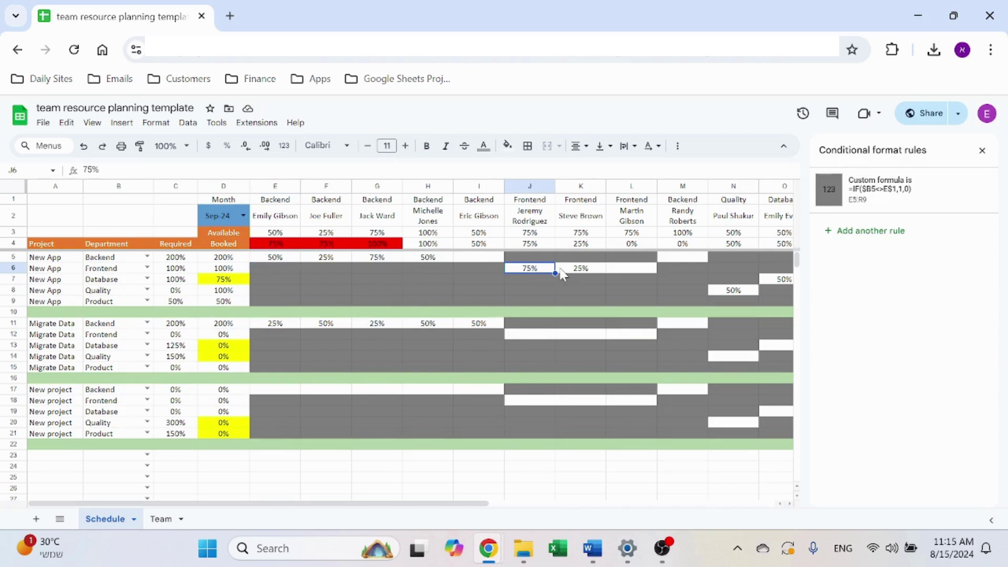
pyautogui.press('Right')
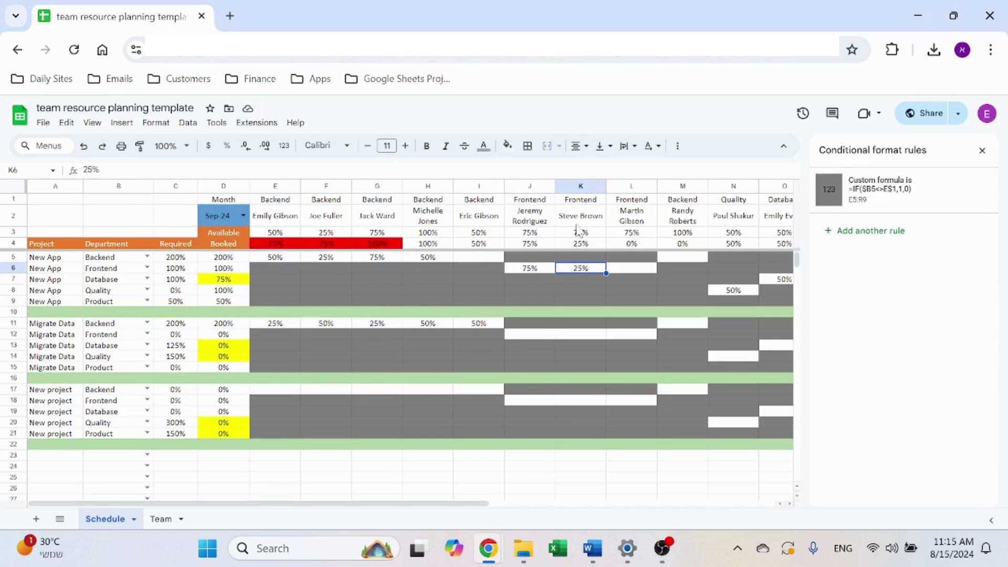
pyautogui.click(982, 151)
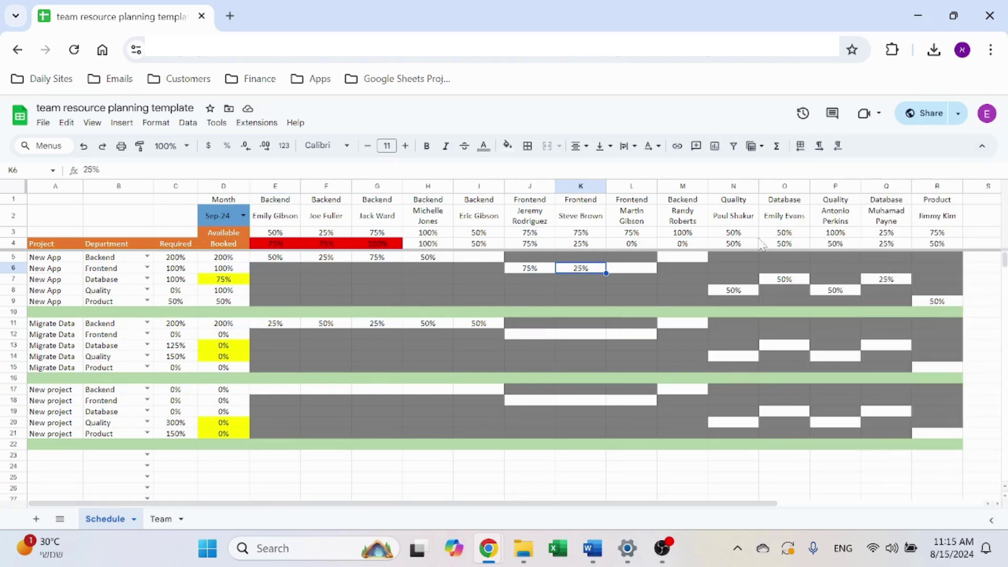
# Step: Glance at the Team sheet's member order, and review the New App Backend cells from E5 across to M5 on the Schedule sheet
pyautogui.click(263, 258)
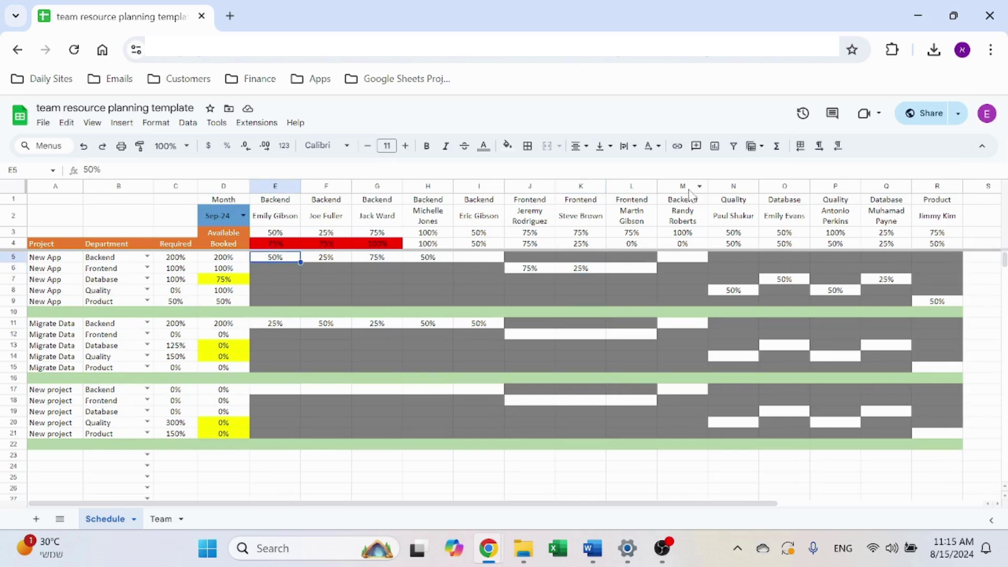
pyautogui.click(160, 519)
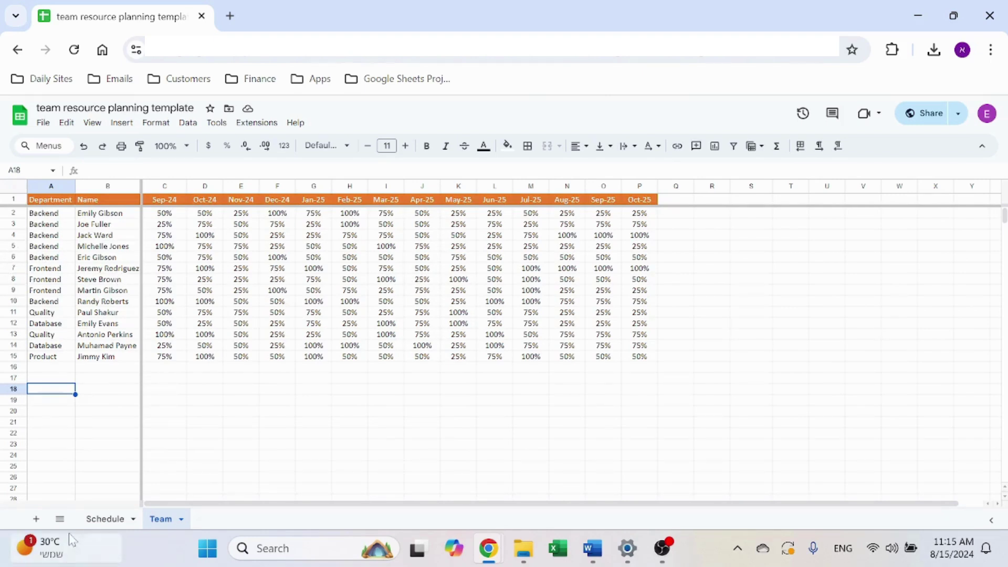
pyautogui.click(100, 520)
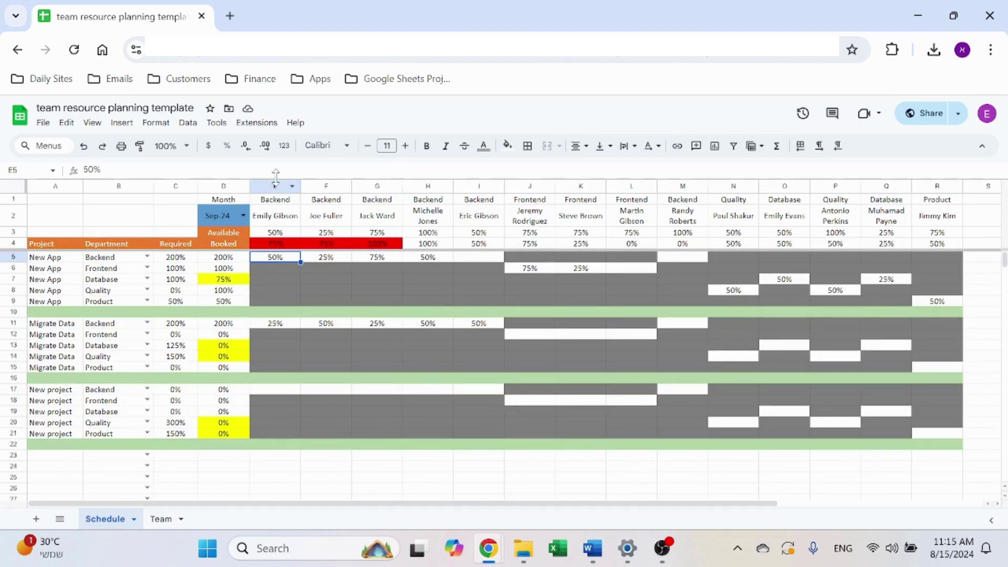
pyautogui.click(323, 260)
pyautogui.click(424, 255)
pyautogui.click(486, 258)
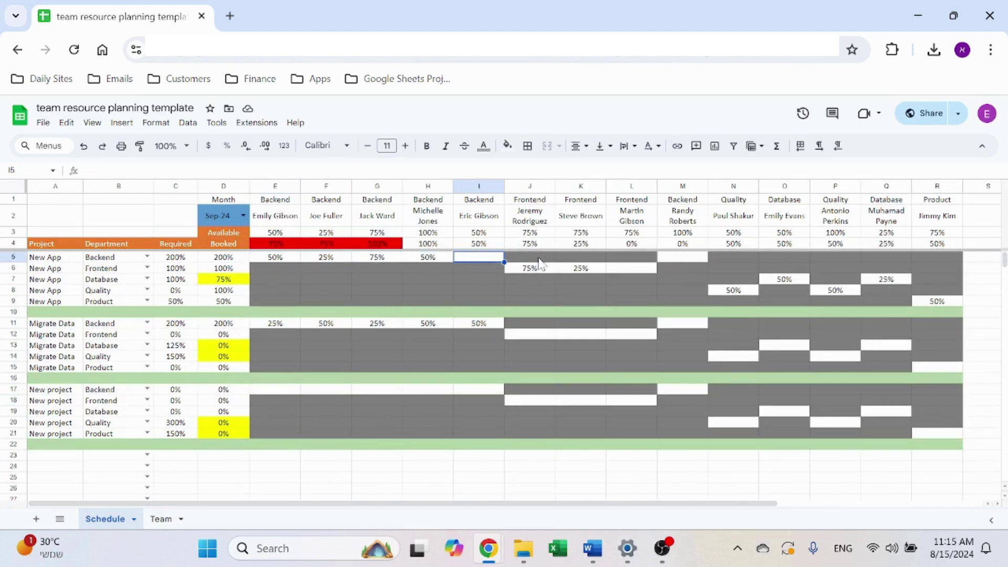
pyautogui.click(529, 258)
pyautogui.click(627, 259)
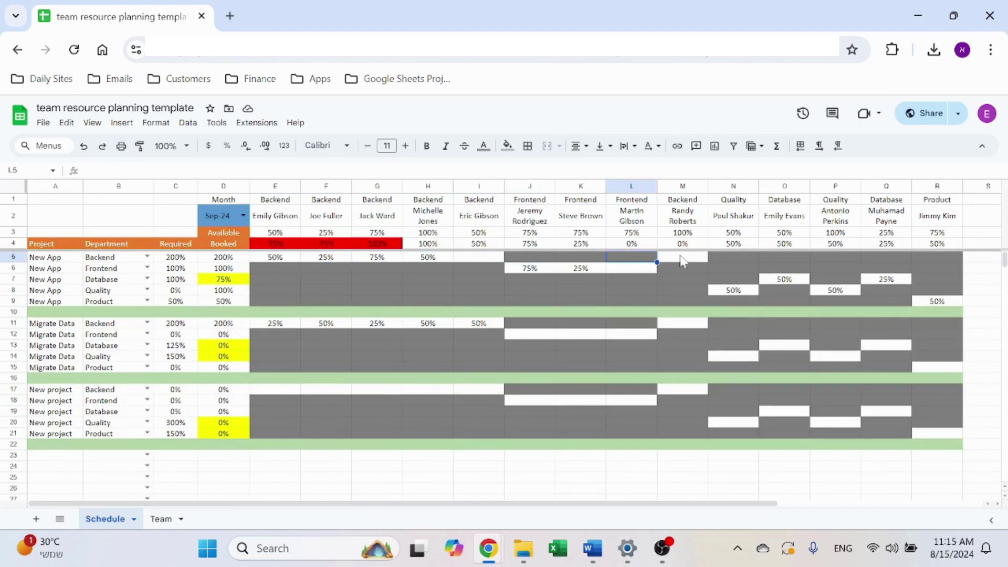
pyautogui.click(681, 258)
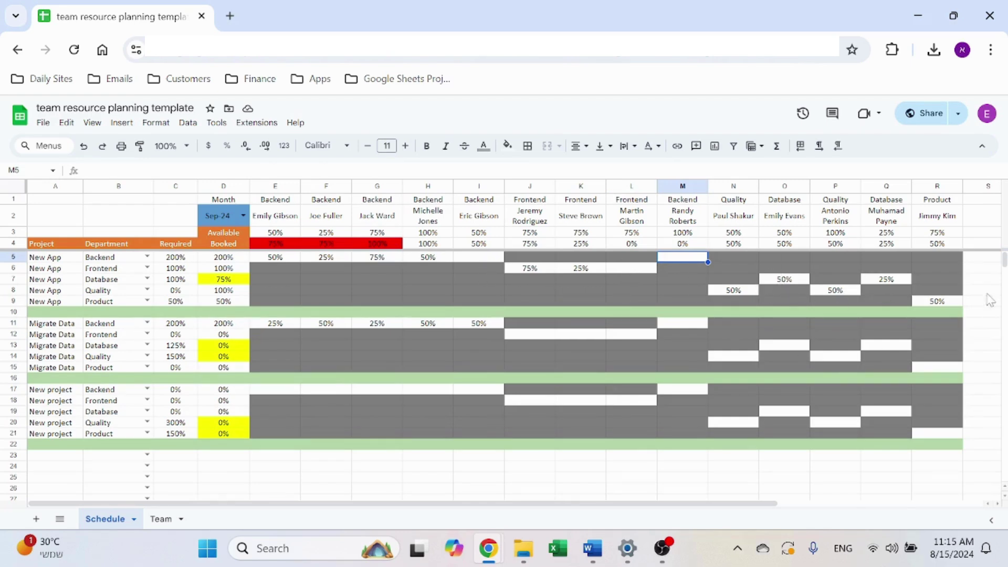
# Step: Create a filter on the Team sheet's header row and sort the members by Department from A to Z
pyautogui.click(160, 519)
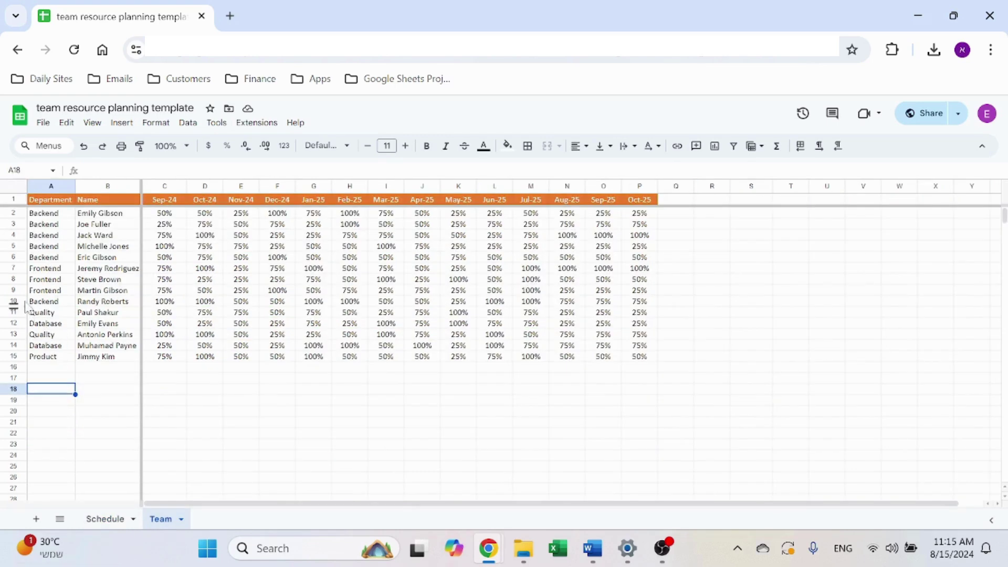
pyautogui.click(13, 200)
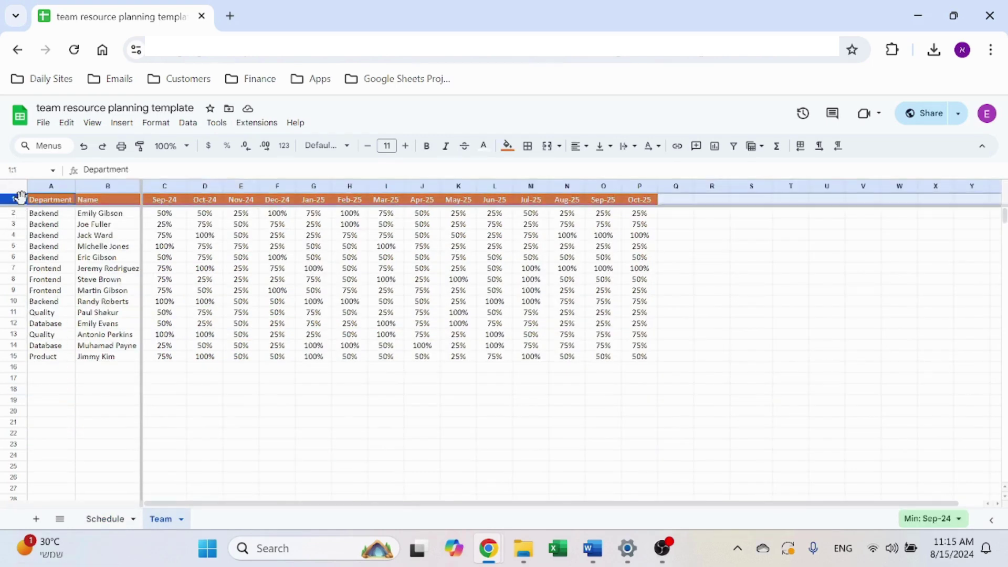
pyautogui.click(182, 125)
pyautogui.moveTo(240, 143)
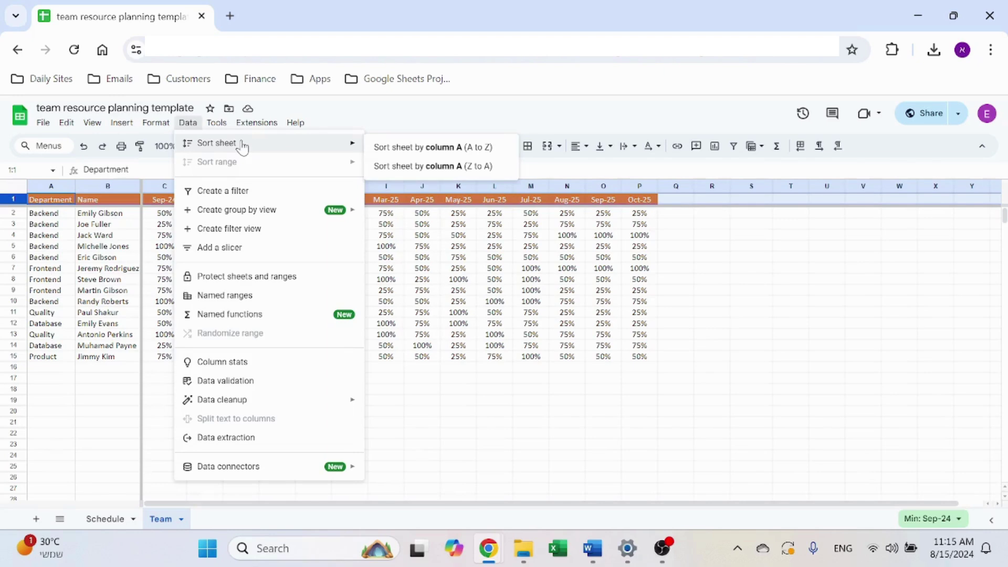
pyautogui.click(215, 191)
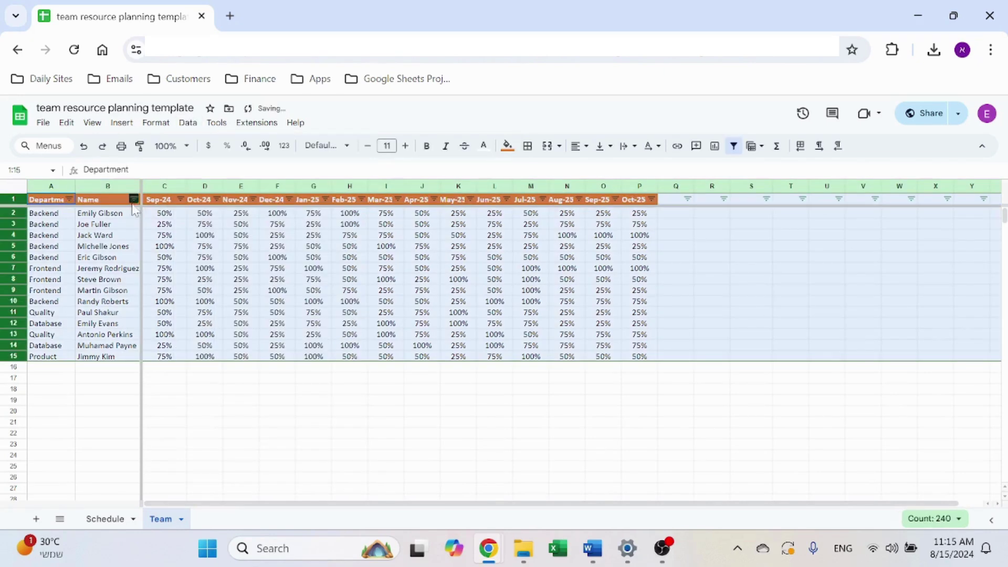
pyautogui.click(70, 200)
pyautogui.click(107, 217)
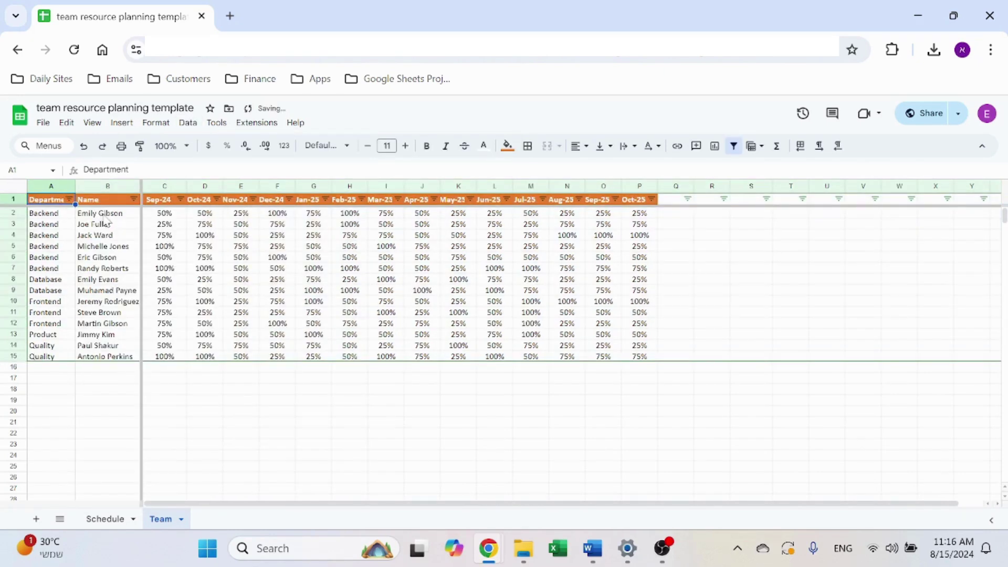
# Step: Remove the filter from the sorted Team sheet
pyautogui.click(186, 123)
pyautogui.click(222, 191)
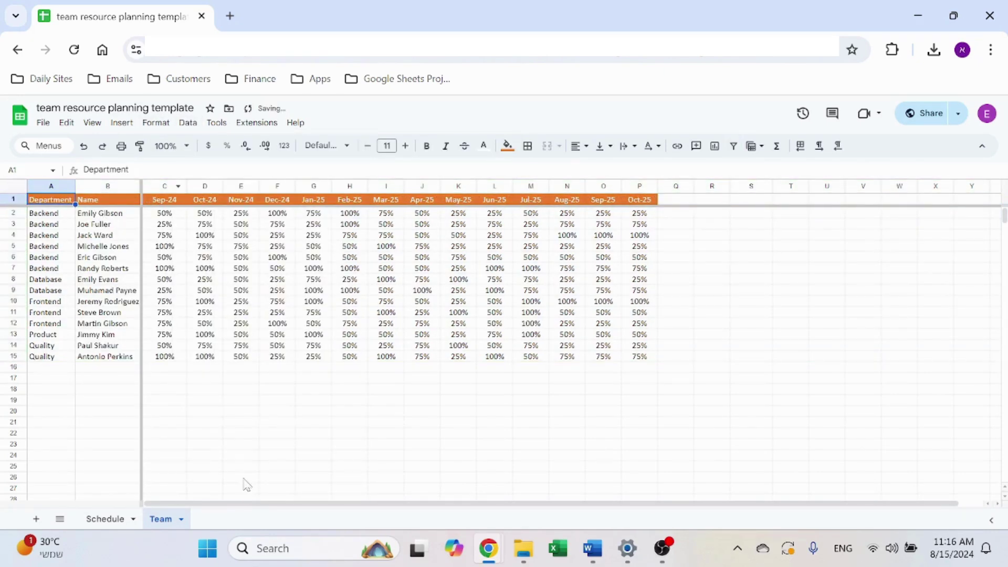
pyautogui.click(241, 410)
# Step: Clear the misplaced New App allocations in J6:R9 on the Schedule sheet
pyautogui.click(105, 519)
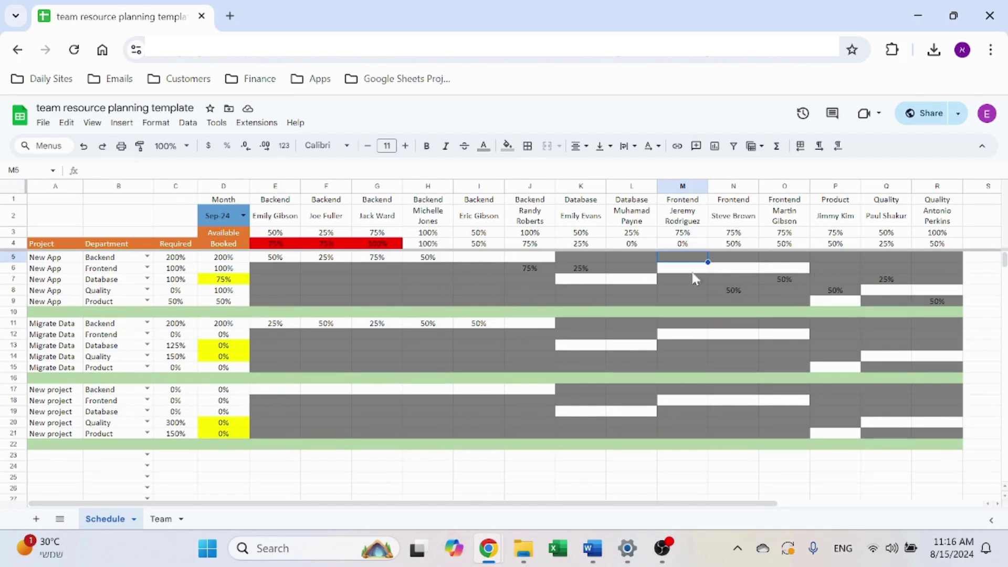
pyautogui.moveTo(544, 266); pyautogui.dragTo(934, 307)
pyautogui.press('Delete')
pyautogui.click(494, 304)
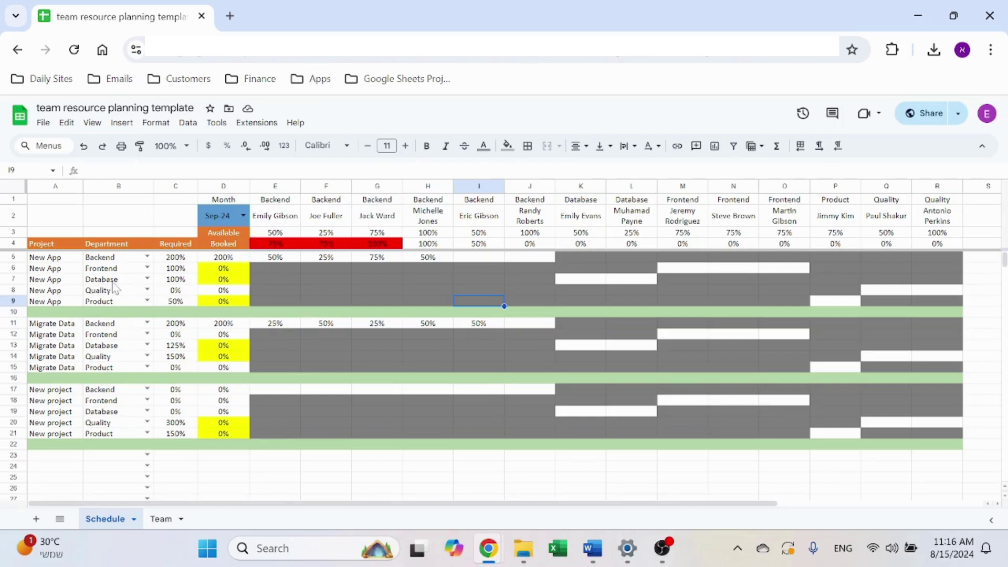
# Step: Enter New App Database allocations of 50% in K7 and 25% in L7
pyautogui.click(569, 282)
pyautogui.write('50%')
pyautogui.press('Tab')
pyautogui.write('25%')
pyautogui.press('Tab')
# Step: Enter New App Frontend allocations of 50% in both M6 and N6
pyautogui.press('Up')
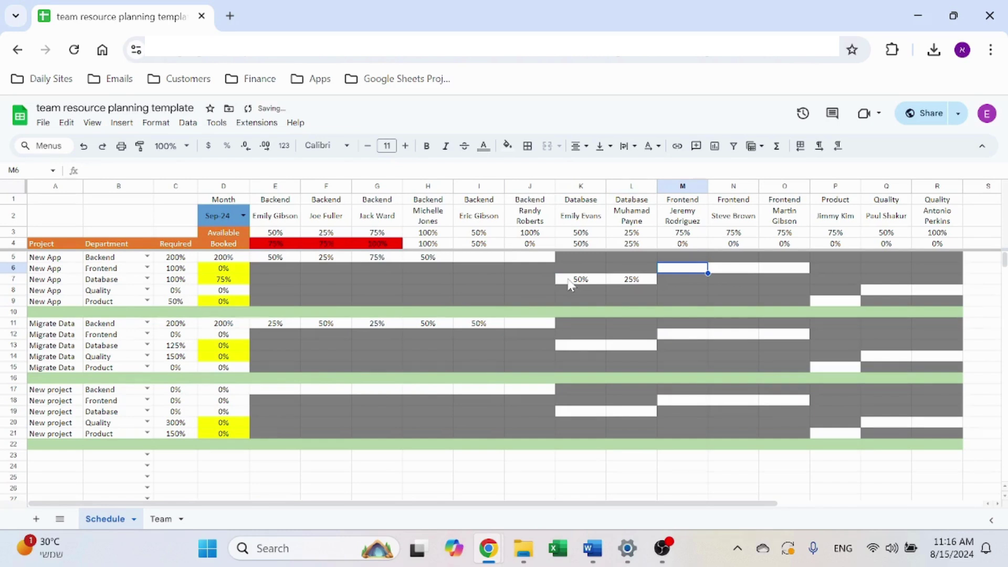
pyautogui.write('50%')
pyautogui.press('Tab')
pyautogui.write('50%')
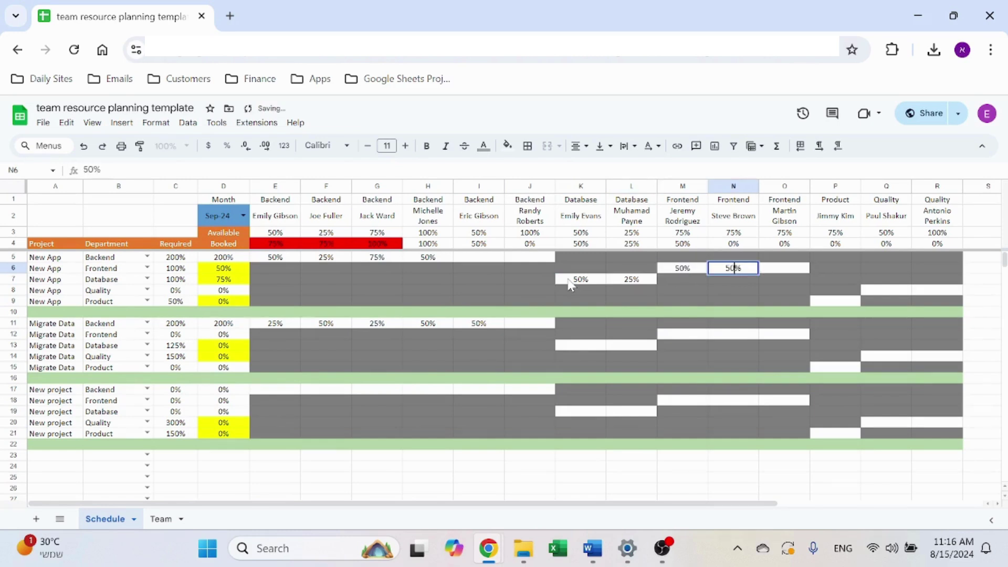
pyautogui.press('Tab')
# Step: Enter a New App Product allocation of 50% in P9 on the Schedule sheet
pyautogui.press('Down')
pyautogui.press('Down')
pyautogui.press('Right')
pyautogui.press('Down')
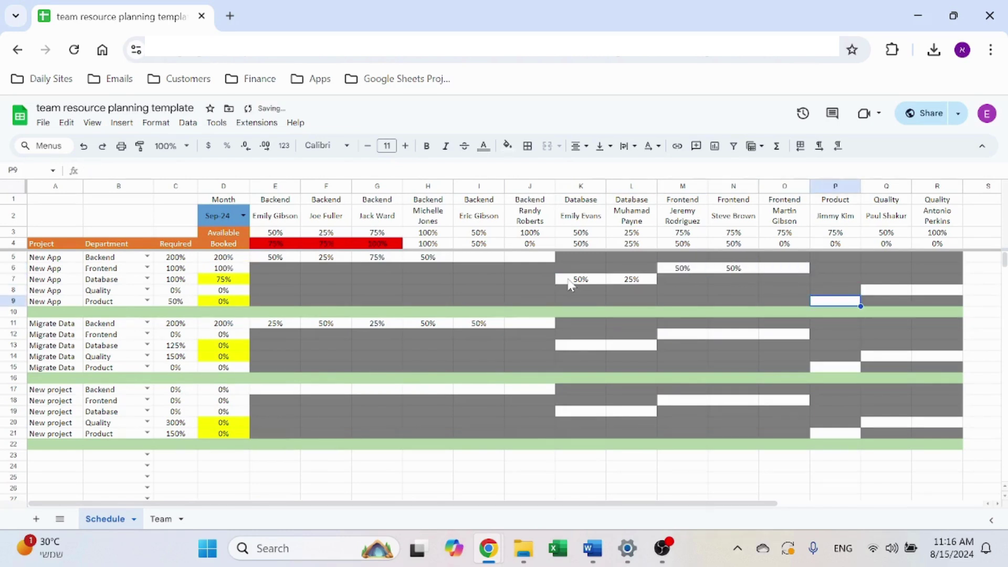
pyautogui.write('50%')
pyautogui.press('Tab')
pyautogui.press('Up')
pyautogui.press('Left')
pyautogui.press('Left')
pyautogui.press('Left')
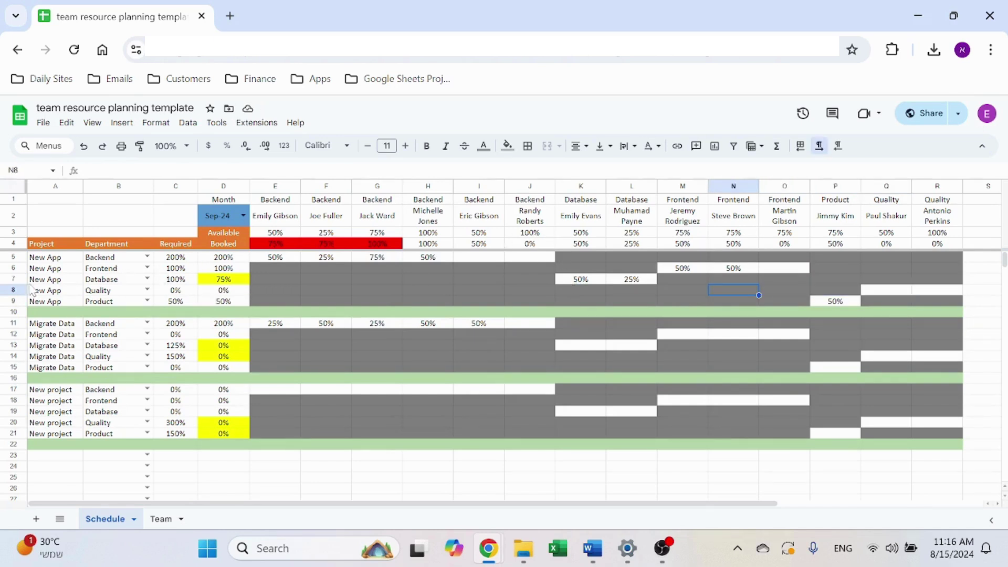
# Step: Examine the New App allocations in E5:R9 and compare the Backend bookings with the Migrate Data project and the highlighted totals
pyautogui.click(13, 278)
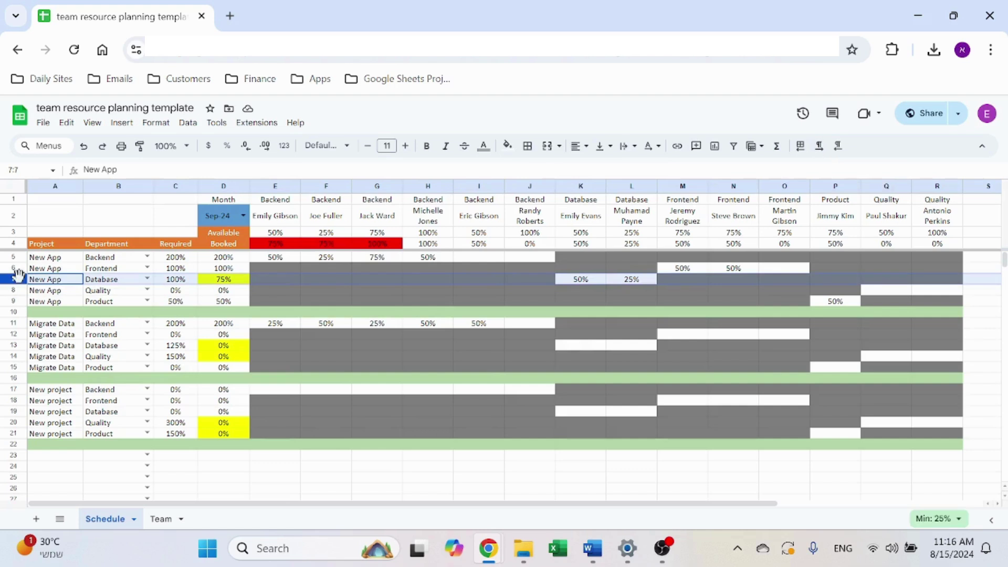
pyautogui.click(585, 279)
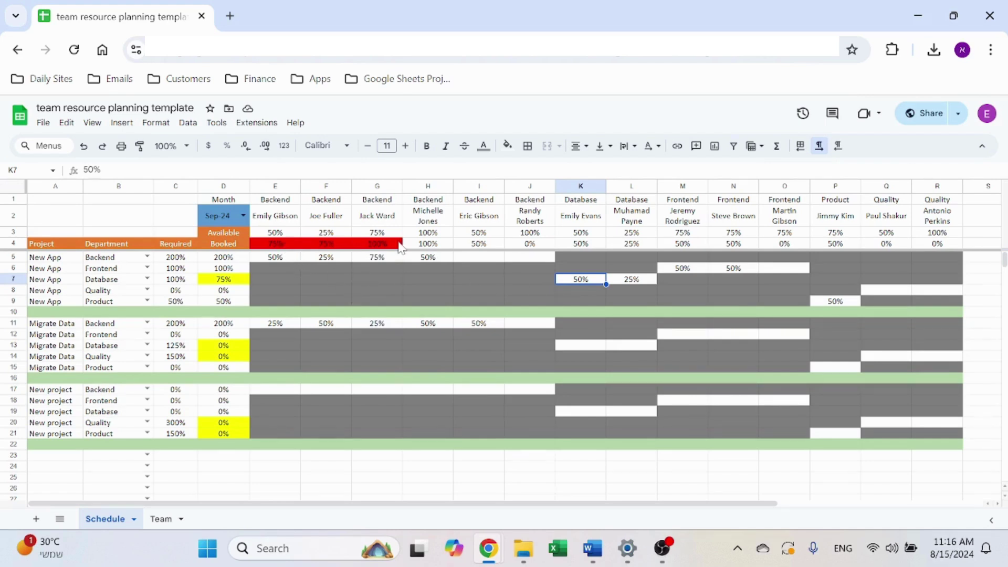
pyautogui.moveTo(285, 263); pyautogui.dragTo(940, 306)
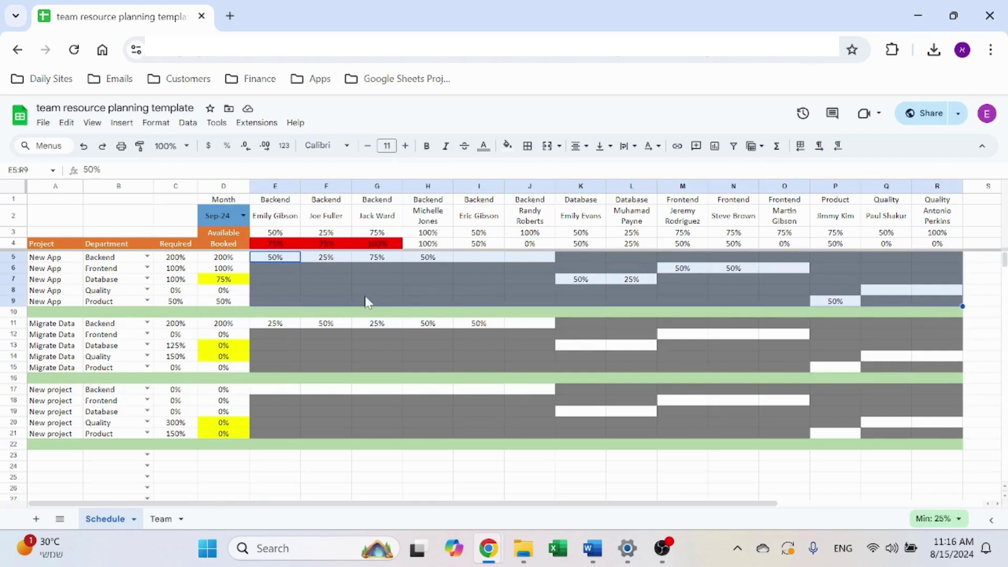
pyautogui.click(358, 281)
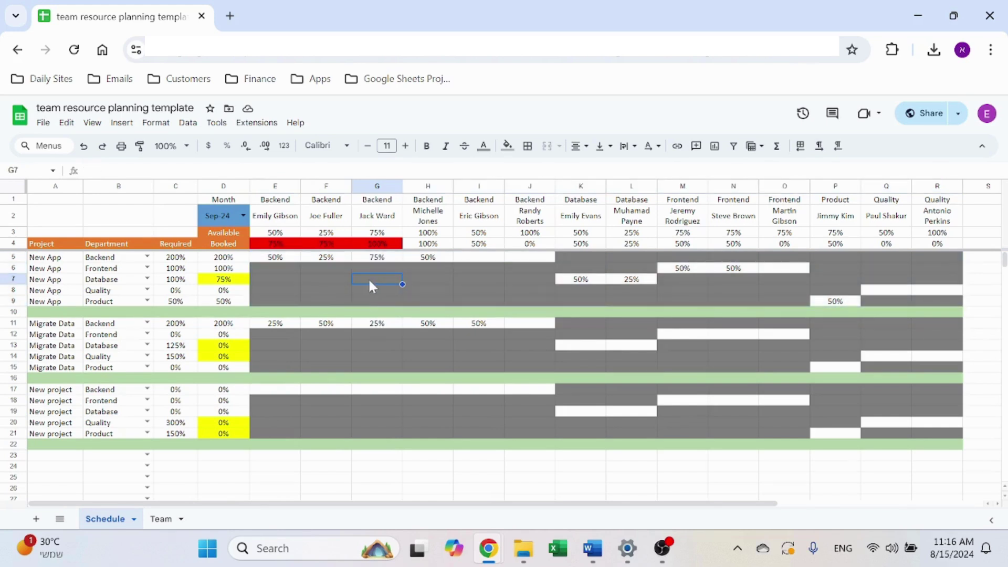
pyautogui.click(383, 263)
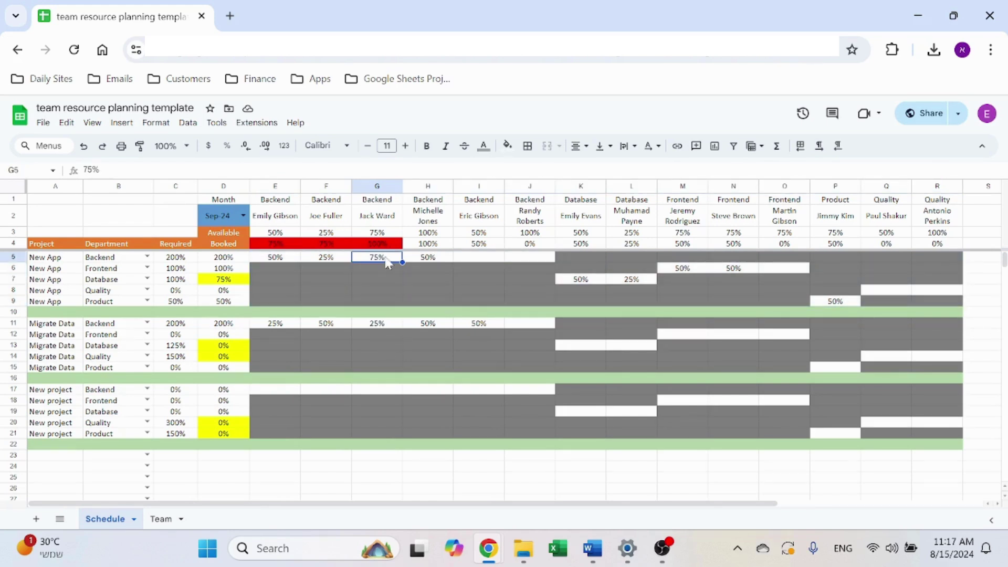
pyautogui.hotkey('ctrl', 'Down')
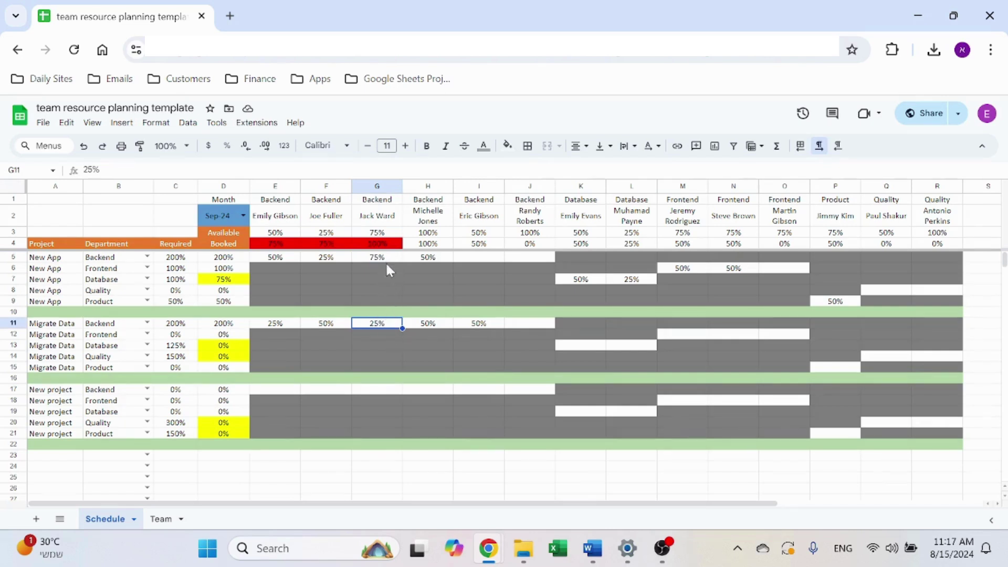
pyautogui.click(384, 260)
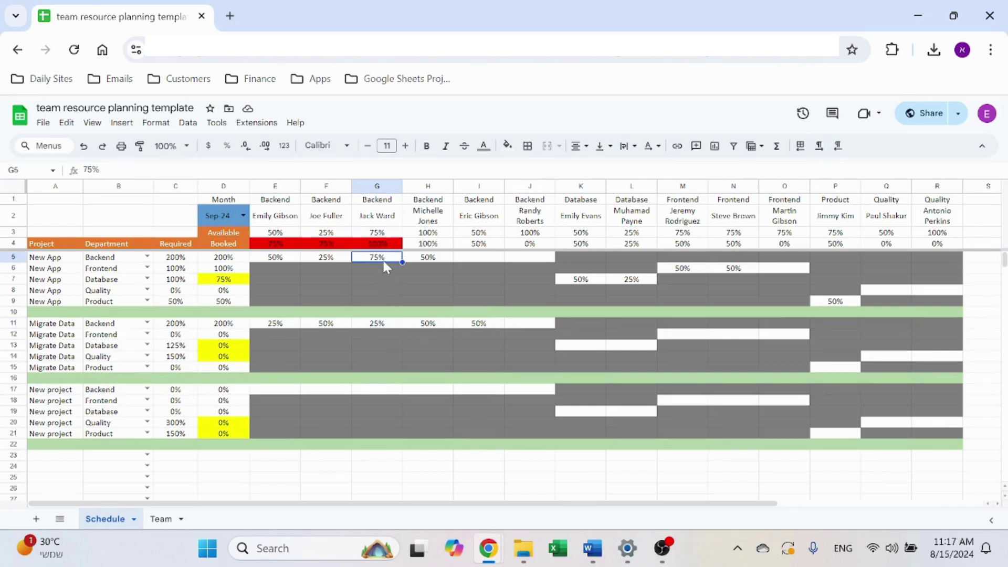
pyautogui.click(332, 276)
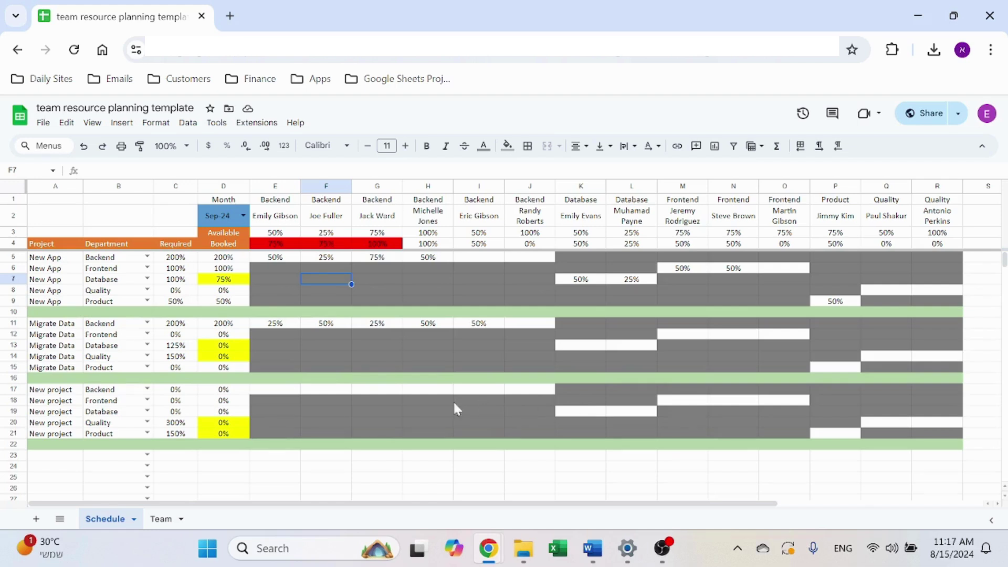
# Step: Inspect the TRANSPOSE formula in E1 and try pasting the Team sheet's A2:B15 transposed at Q19
pyautogui.click(270, 203)
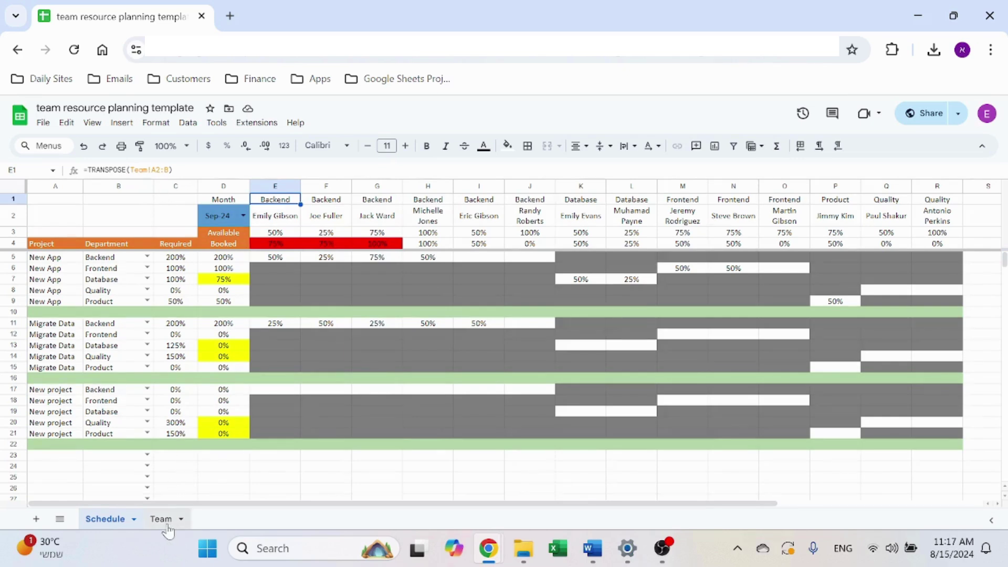
pyautogui.click(160, 519)
pyautogui.moveTo(53, 214); pyautogui.dragTo(109, 359)
pyautogui.hotkey('ctrl', 'c')
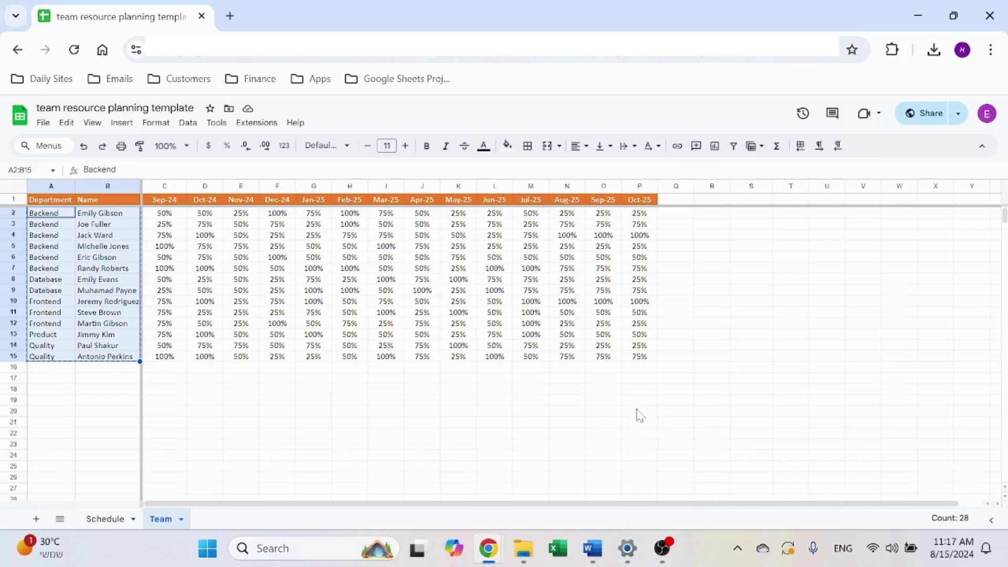
pyautogui.rightClick(689, 402)
pyautogui.moveTo(777, 213)
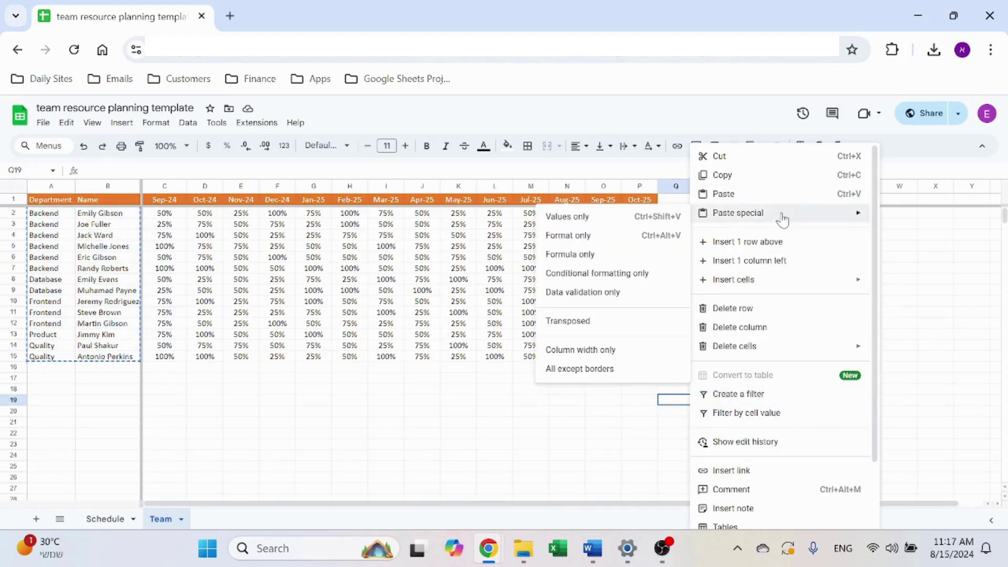
pyautogui.click(592, 319)
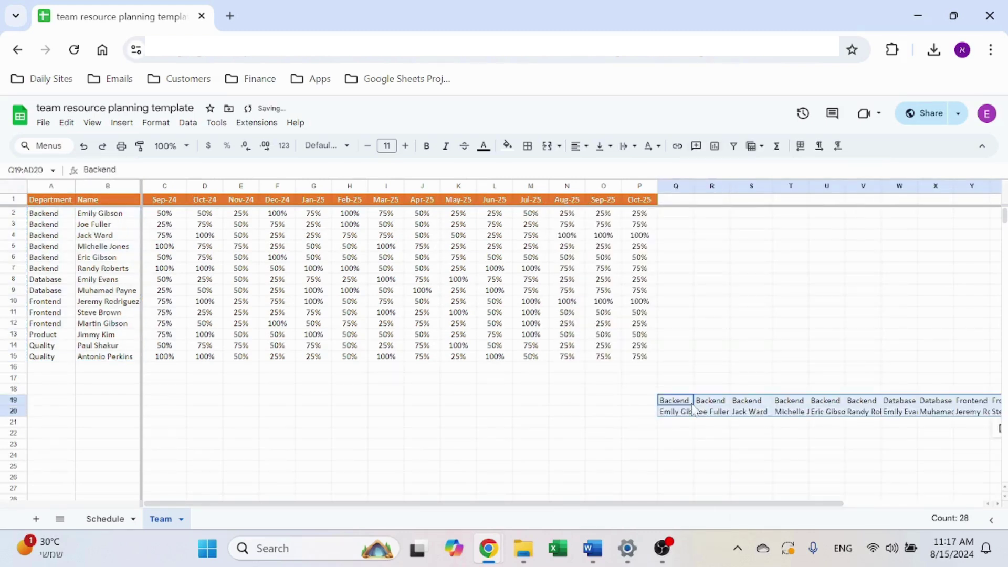
pyautogui.hotkey('ctrl', 'z')
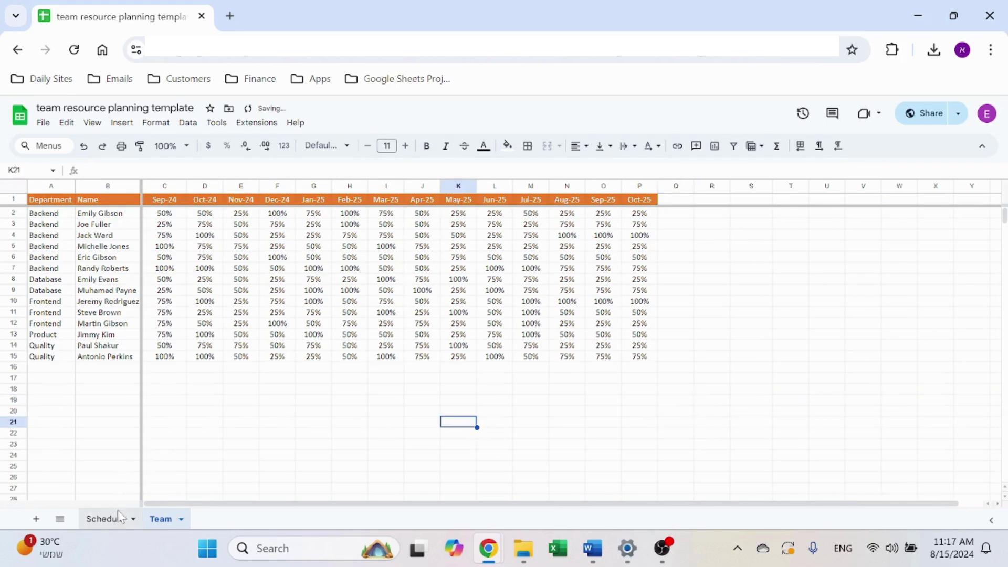
# Step: Try overwriting the transposed name in P2 on the Schedule sheet with "h"
pyautogui.click(108, 519)
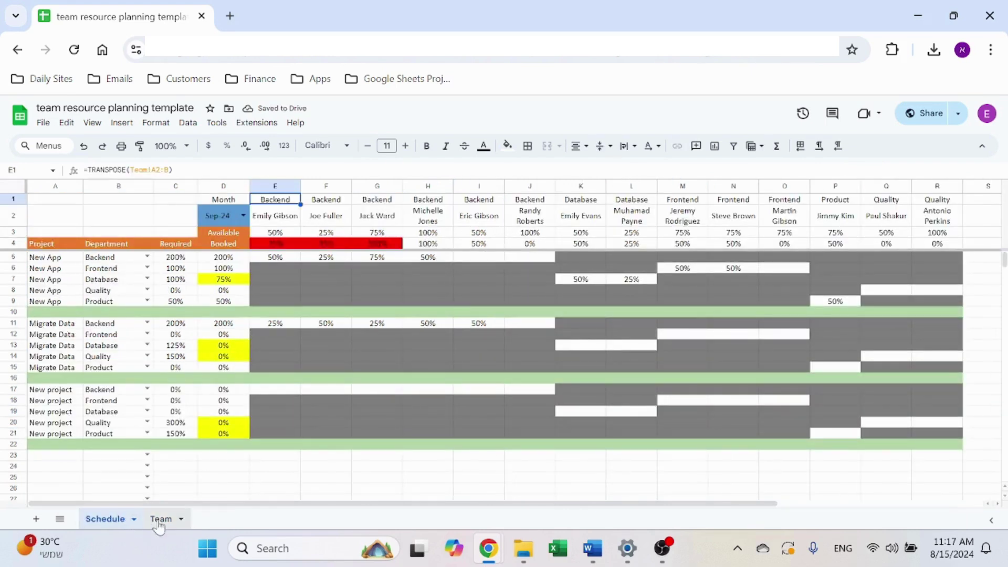
pyautogui.click(161, 520)
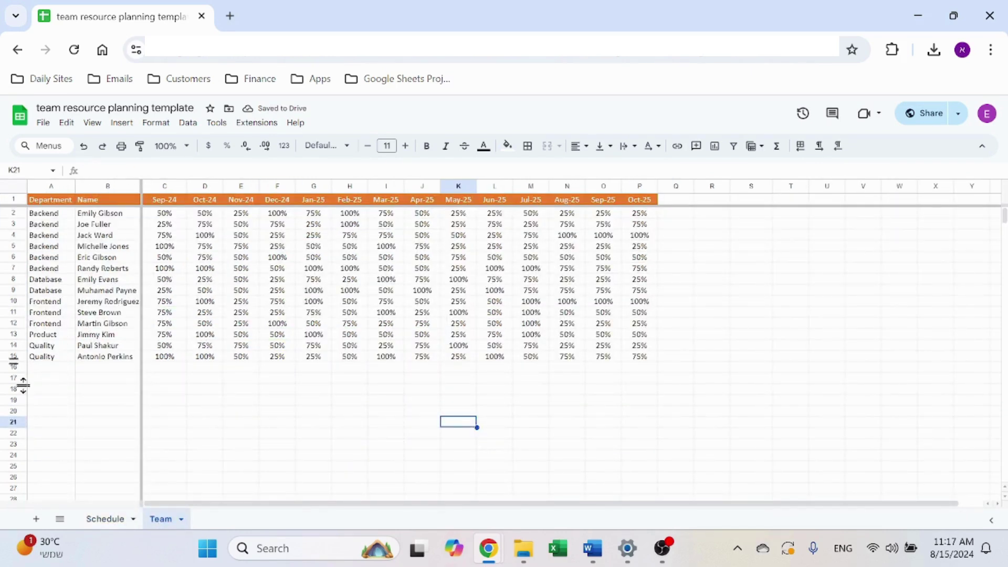
pyautogui.click(105, 519)
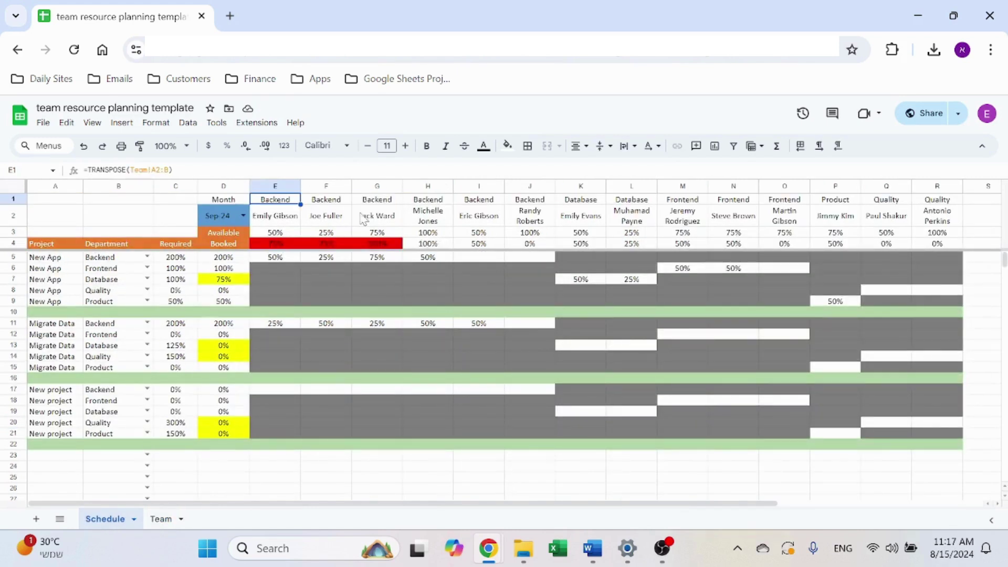
pyautogui.click(293, 224)
pyautogui.click(290, 200)
pyautogui.click(821, 222)
pyautogui.write('h')
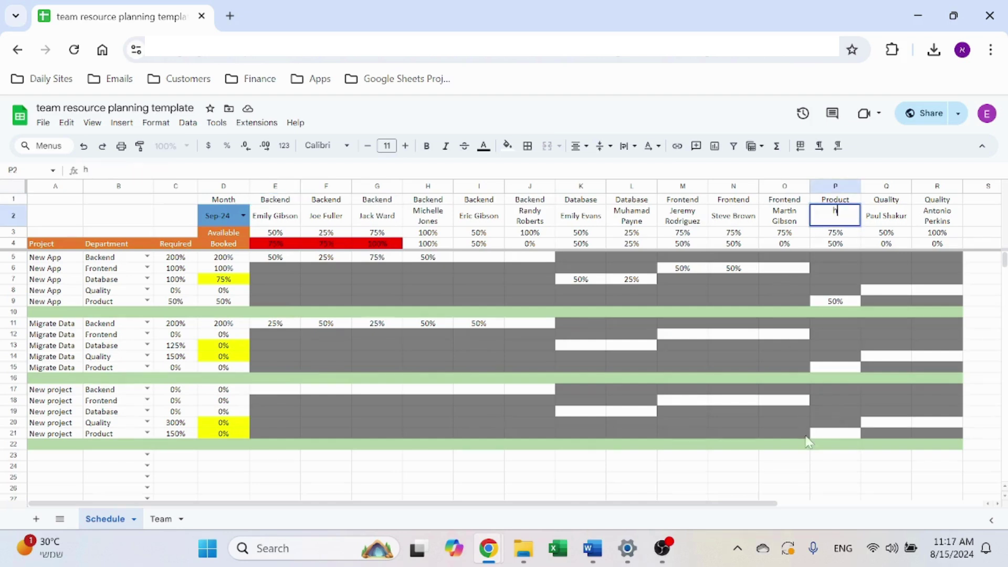
pyautogui.click(784, 455)
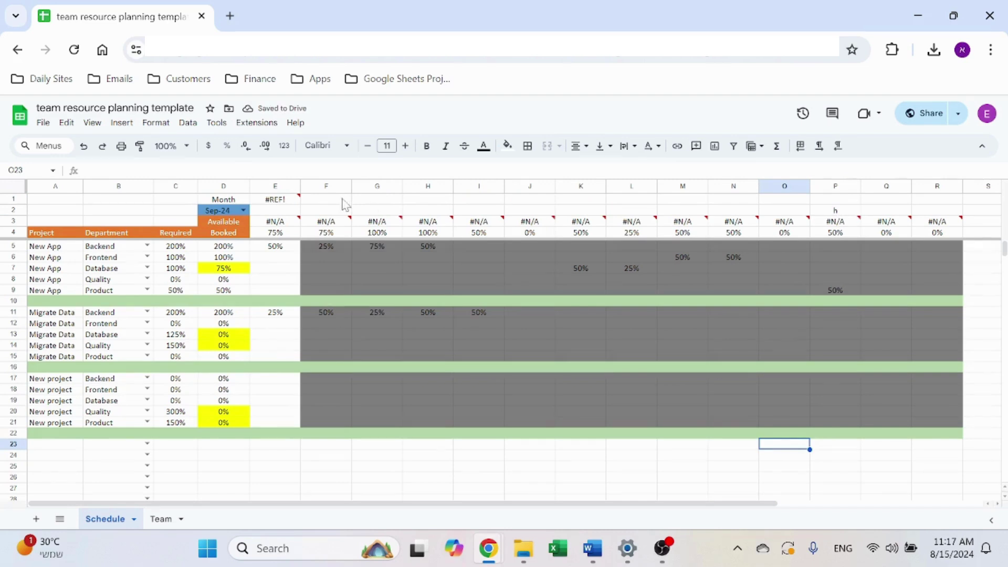
pyautogui.hotkey('ctrl', 'z')
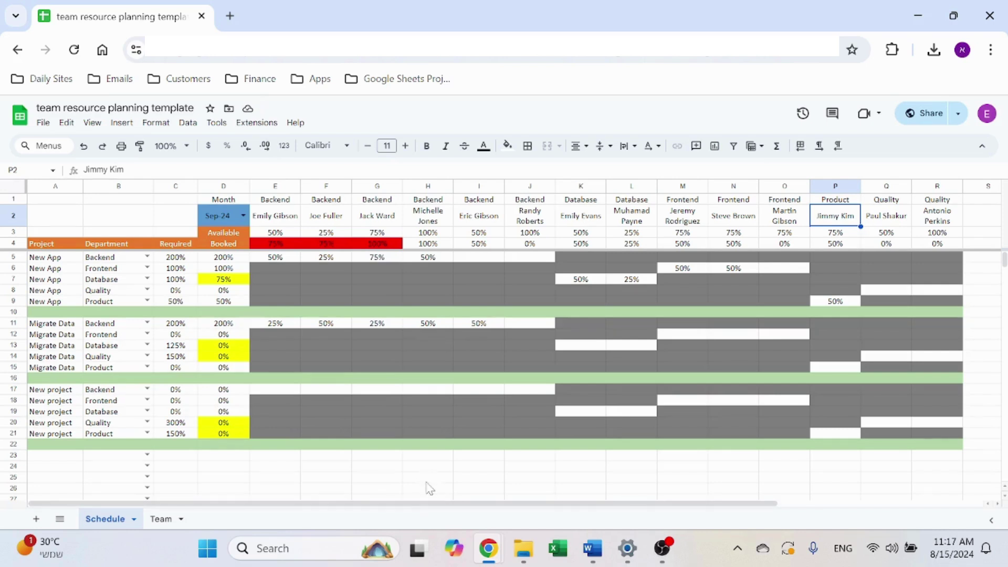
# Step: Examine the INDEX and MATCH formula in E3, along with the department, name and month ranges on the Team sheet
pyautogui.click(278, 235)
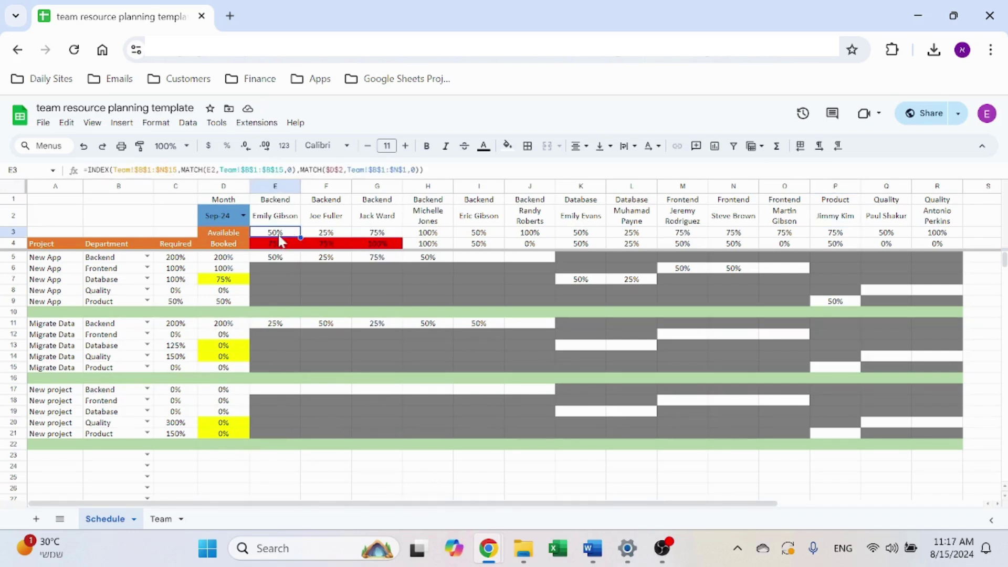
pyautogui.press('F2')
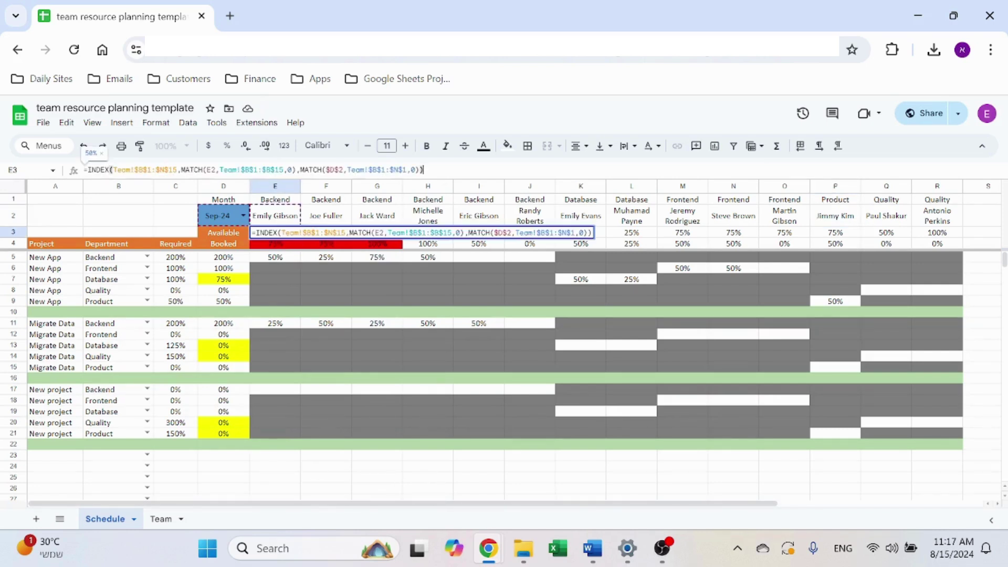
pyautogui.press('Escape')
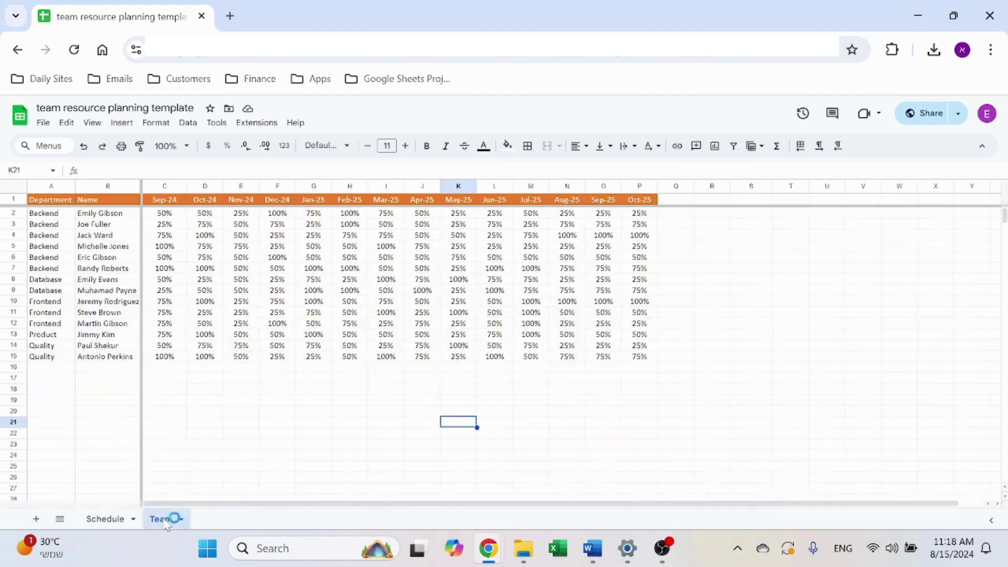
pyautogui.click(161, 519)
pyautogui.click(45, 185)
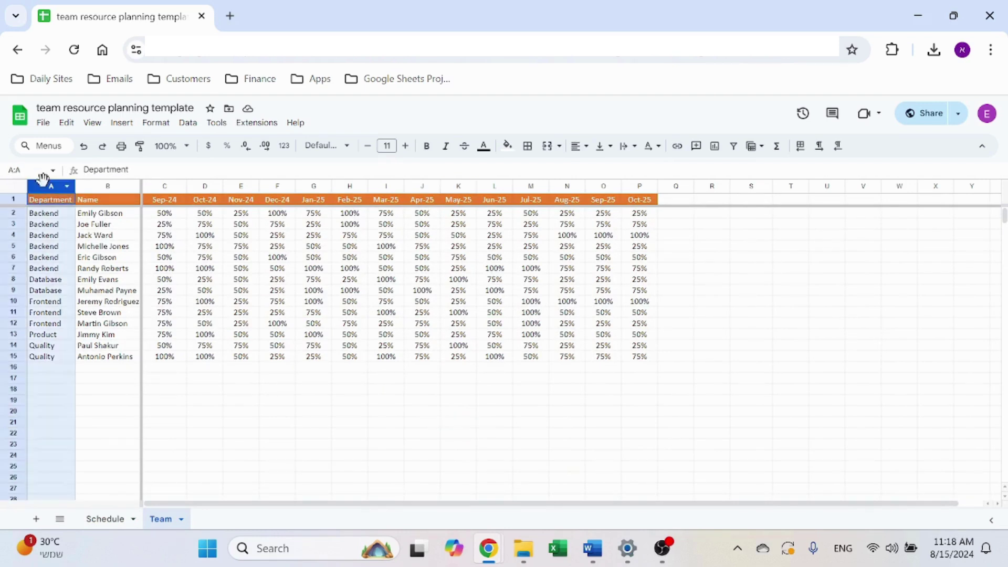
pyautogui.click(51, 224)
pyautogui.click(131, 185)
pyautogui.moveTo(108, 213); pyautogui.dragTo(124, 336)
pyautogui.click(151, 185)
pyautogui.click(819, 145)
pyautogui.click(8, 199)
pyautogui.click(314, 400)
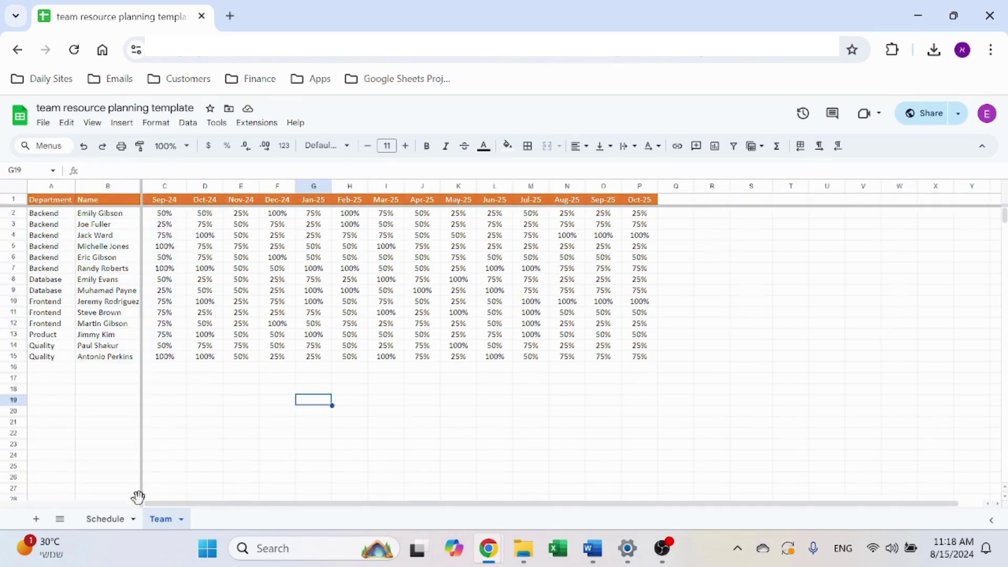
pyautogui.click(105, 518)
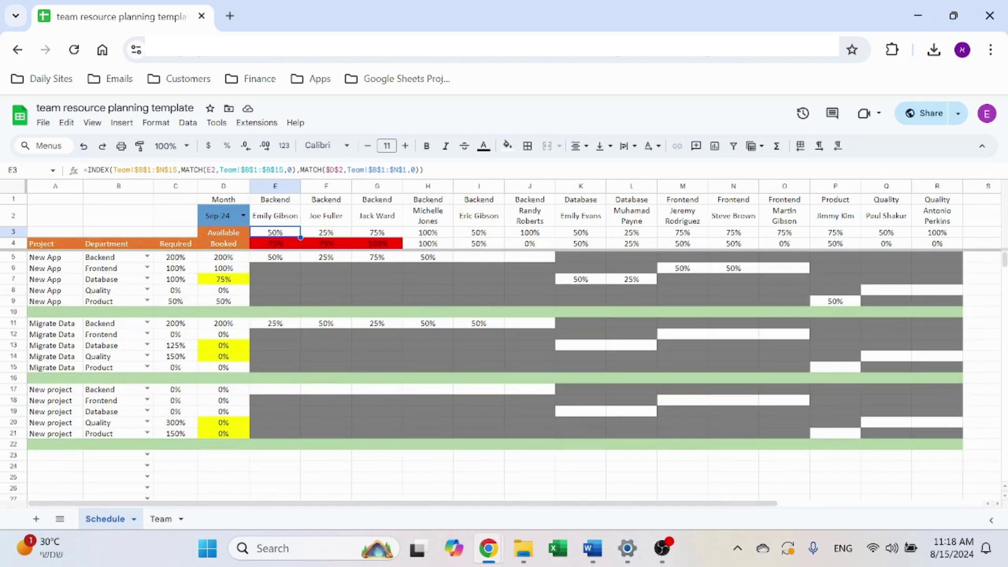
pyautogui.write('=index(')
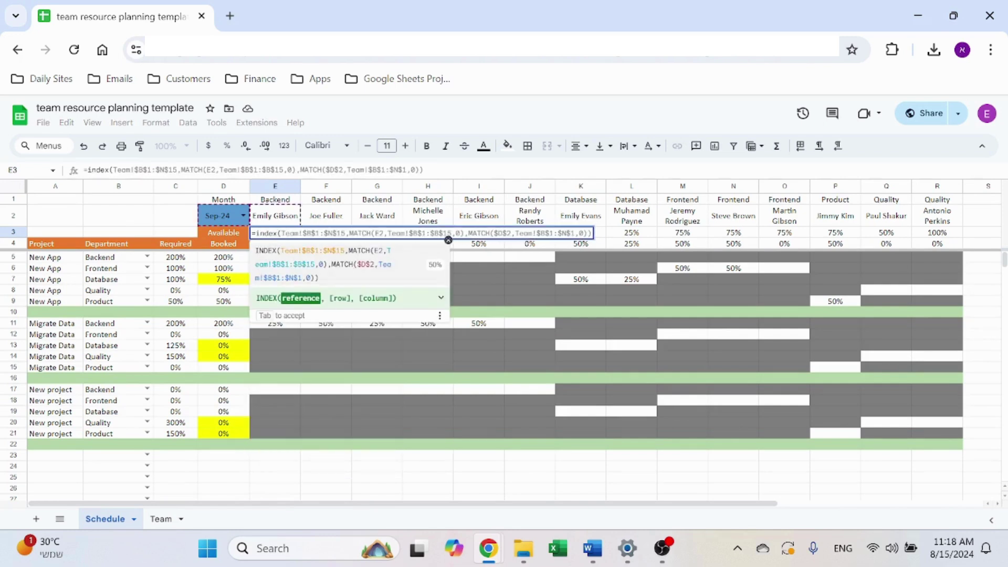
pyautogui.press('Tab')
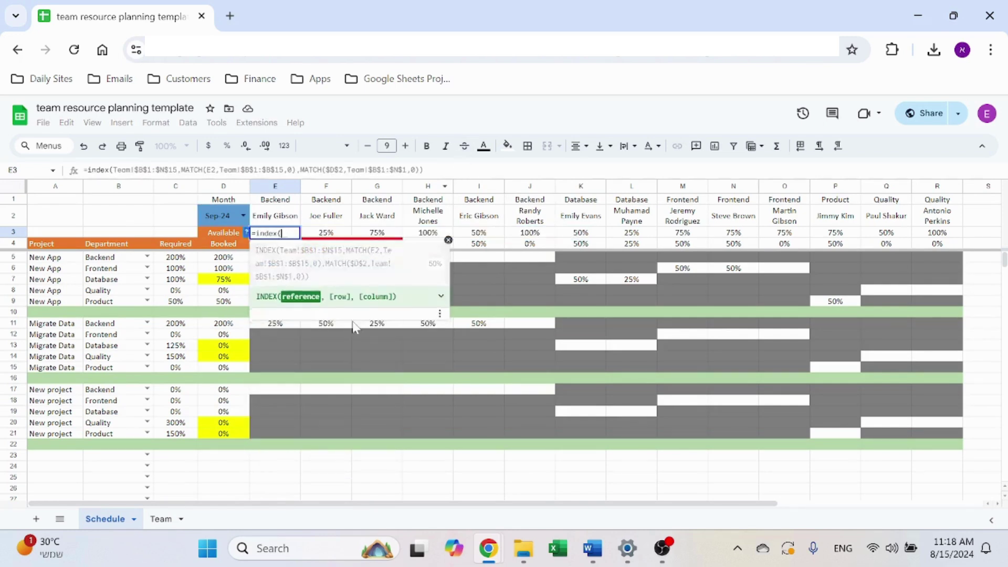
# Step: Start an INDEX formula in B2 of the Schedule sheet with the absolute reference Team!$B$1:$W$20
pyautogui.click(96, 213)
pyautogui.write('=')
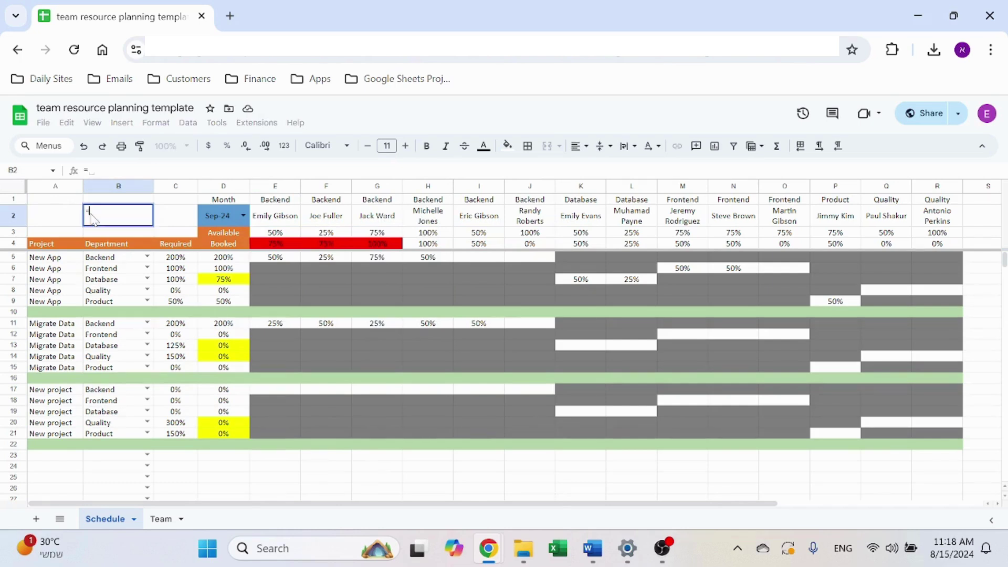
pyautogui.write('index(')
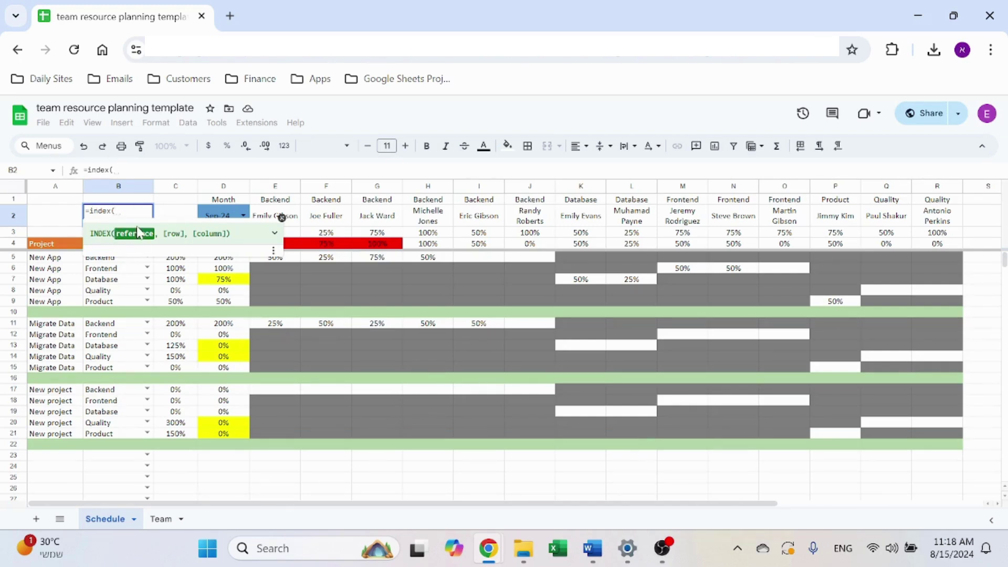
pyautogui.click(160, 519)
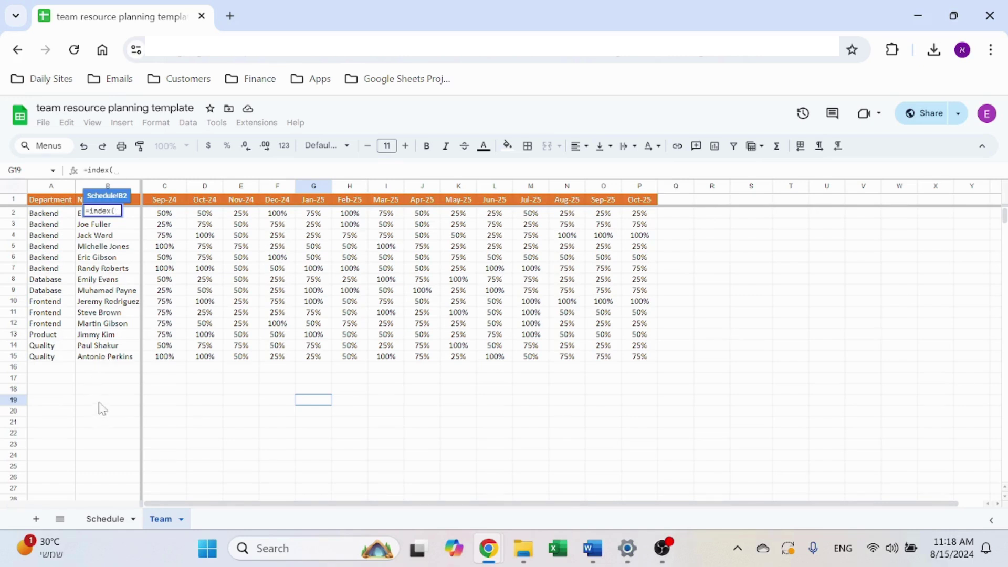
pyautogui.moveTo(90, 412); pyautogui.dragTo(168, 202)
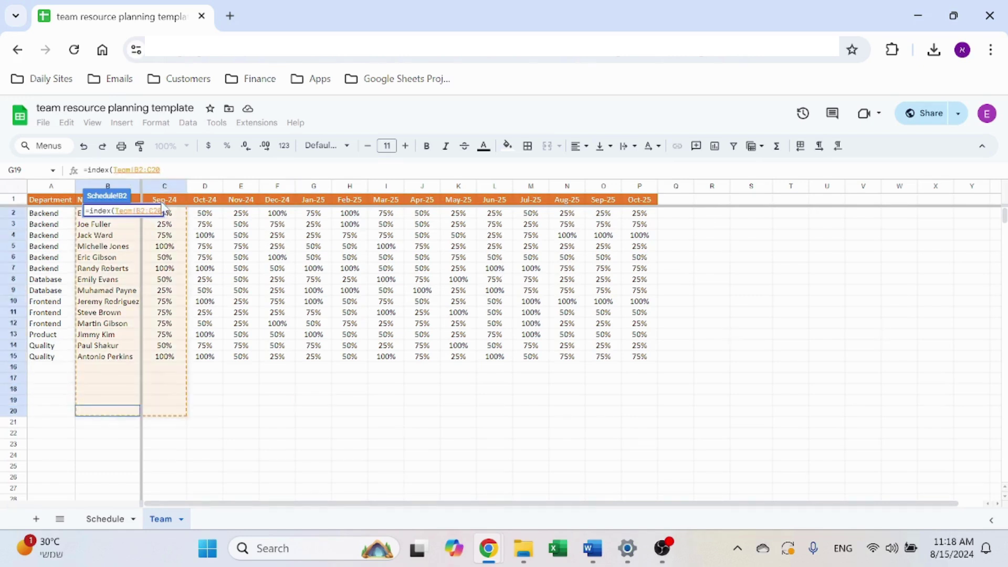
pyautogui.moveTo(683, 197); pyautogui.dragTo(916, 210)
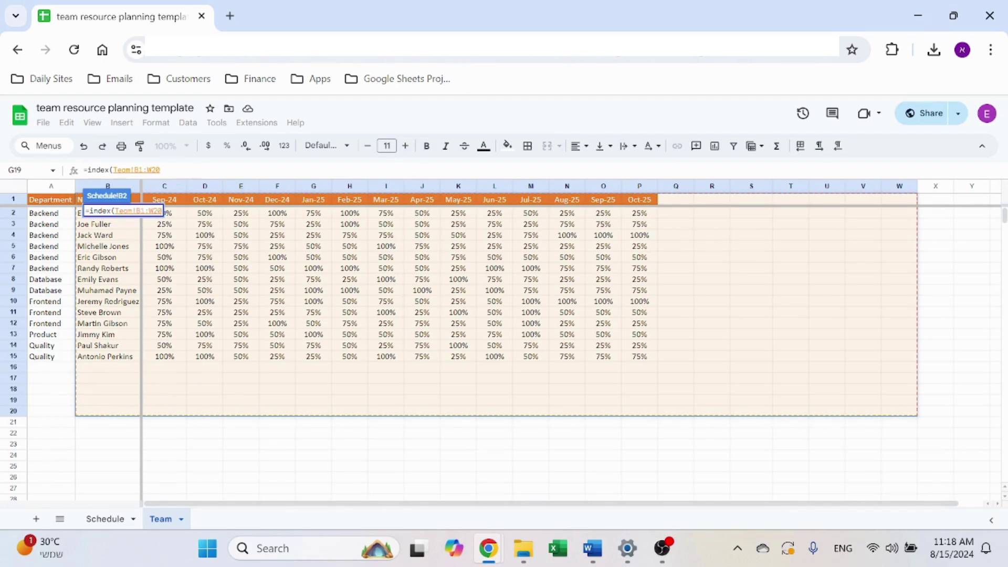
pyautogui.press('F4')
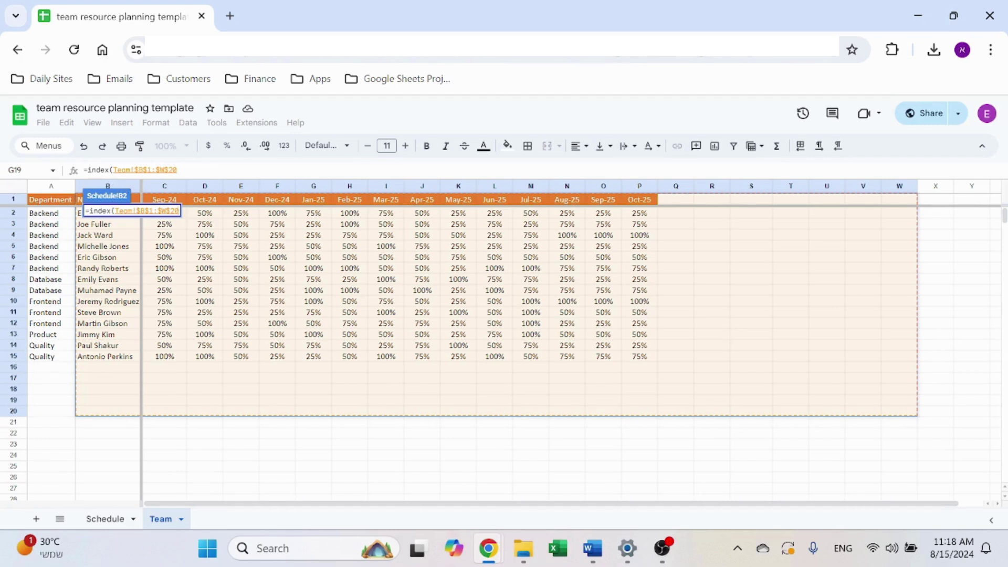
pyautogui.write(',')
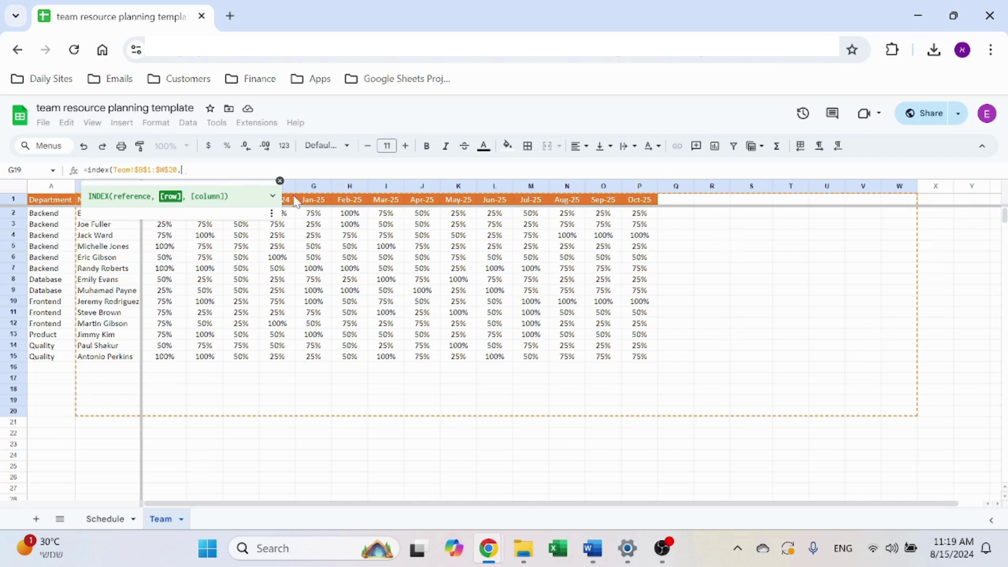
# Step: Add a MATCH as the row argument, with placeholder key 1, range Team!$B:$B and search type 0
pyautogui.write('match(')
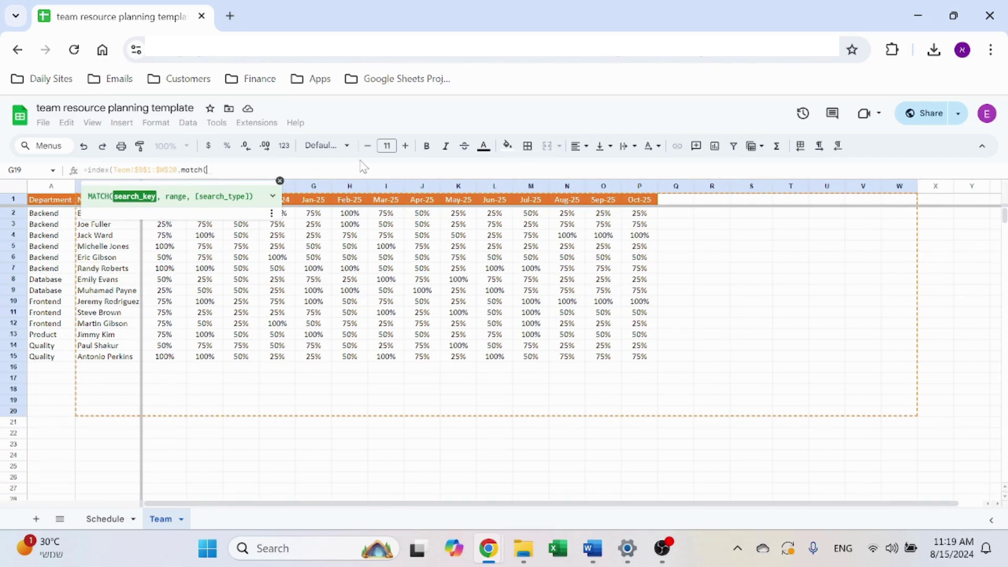
pyautogui.write('1,')
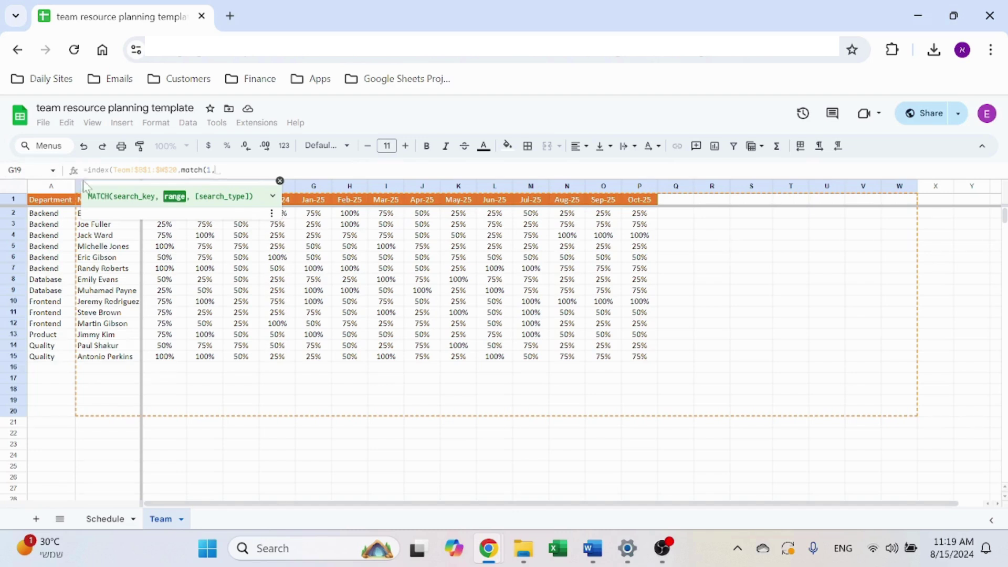
pyautogui.click(84, 186)
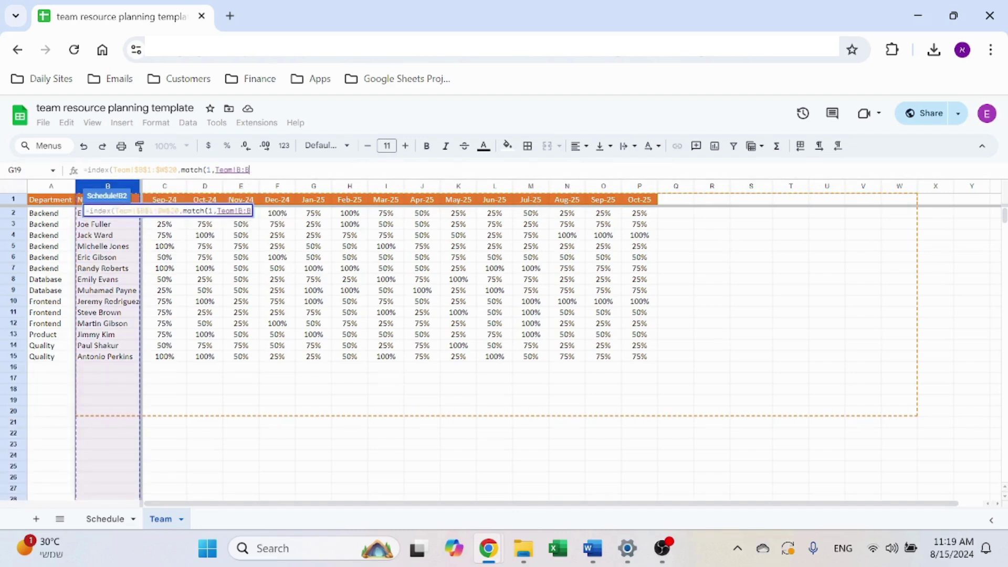
pyautogui.press('F4')
pyautogui.click(278, 169)
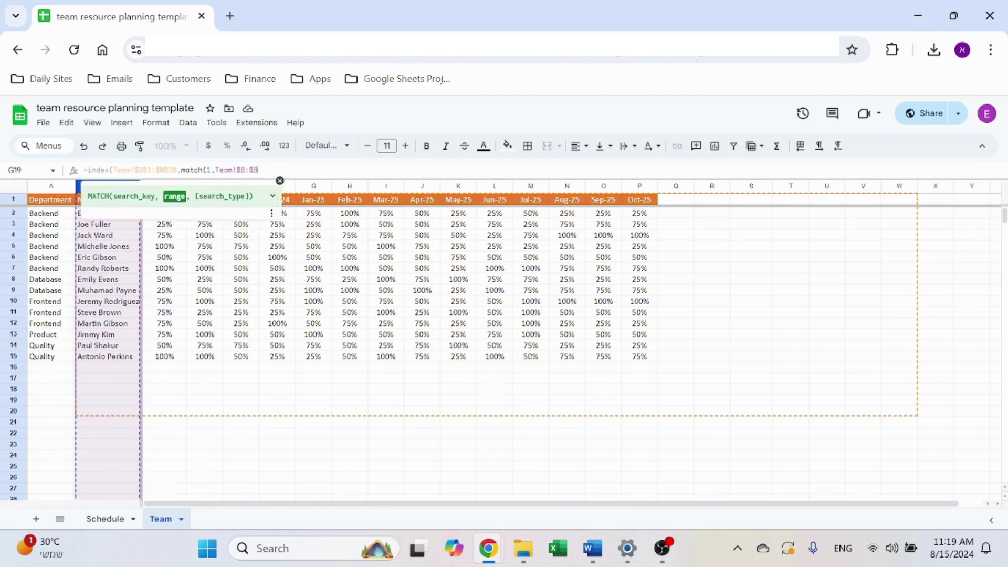
pyautogui.write(',0')
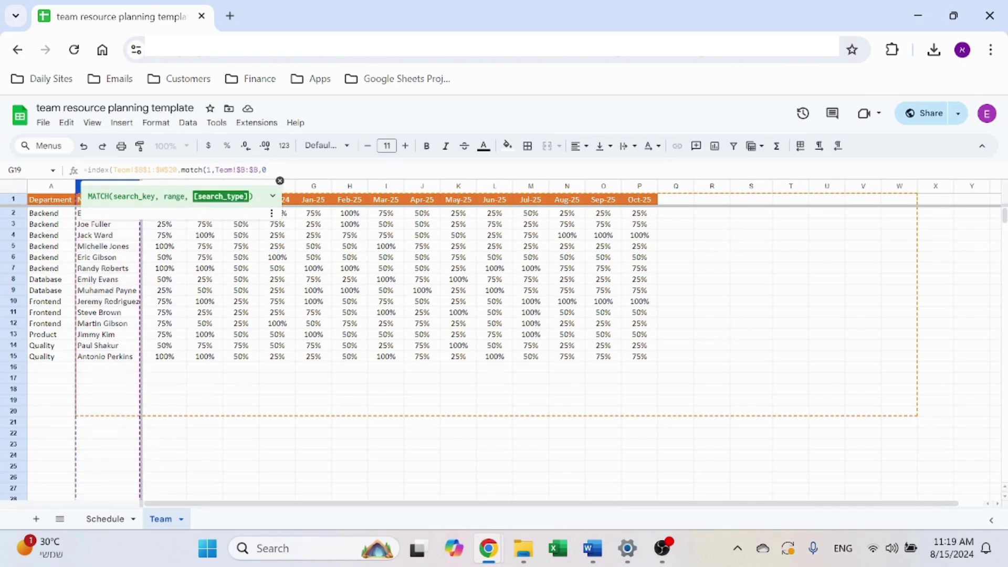
# Step: Read the MATCH function's help on the optional search_type argument
pyautogui.write(')')
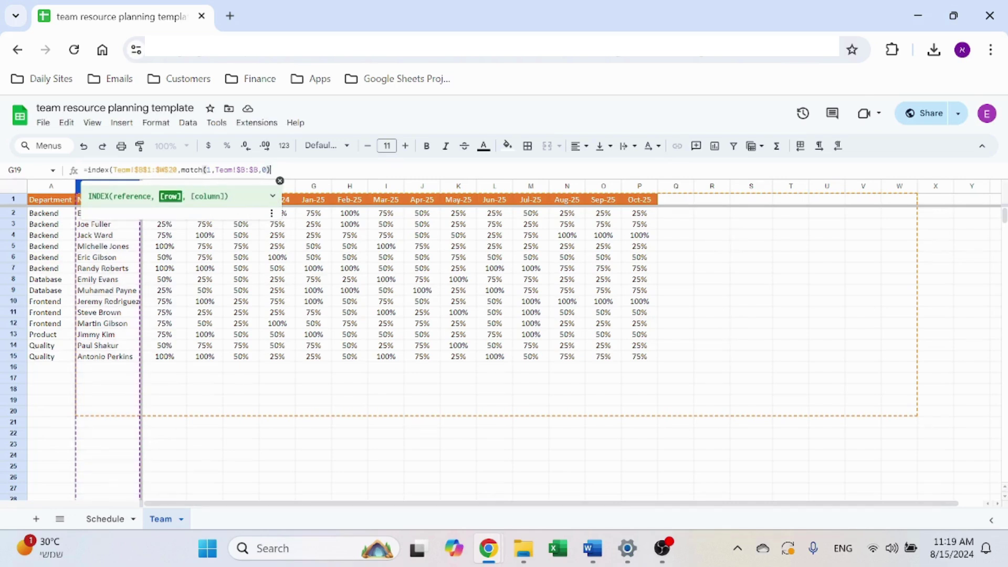
pyautogui.press('BackSpace')
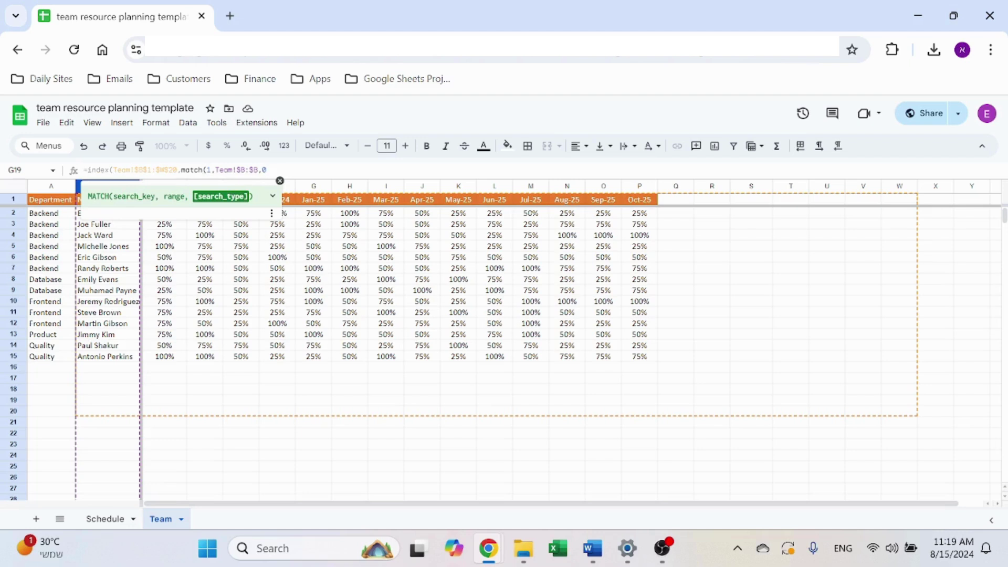
pyautogui.click(273, 195)
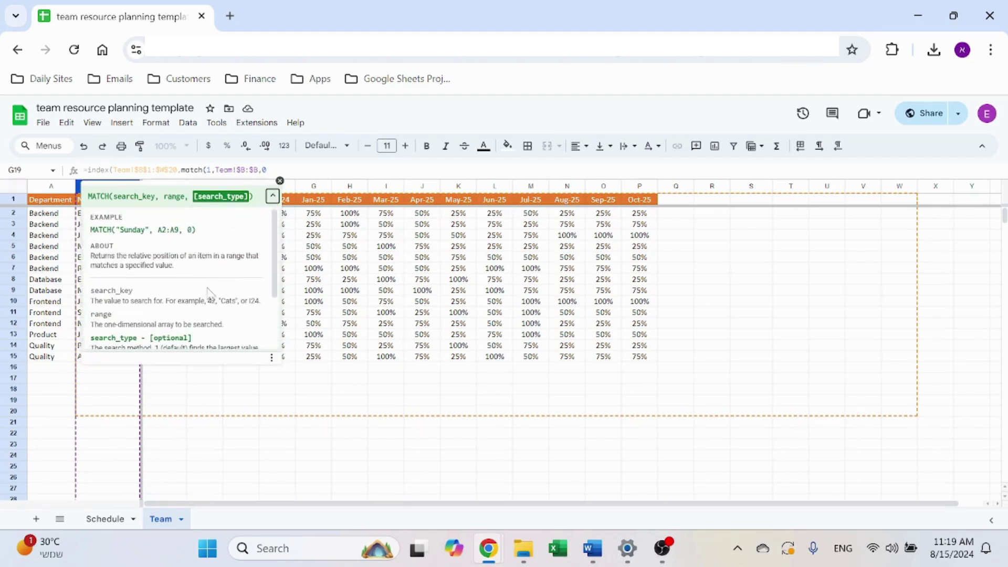
pyautogui.scroll(-2, 210, 294)
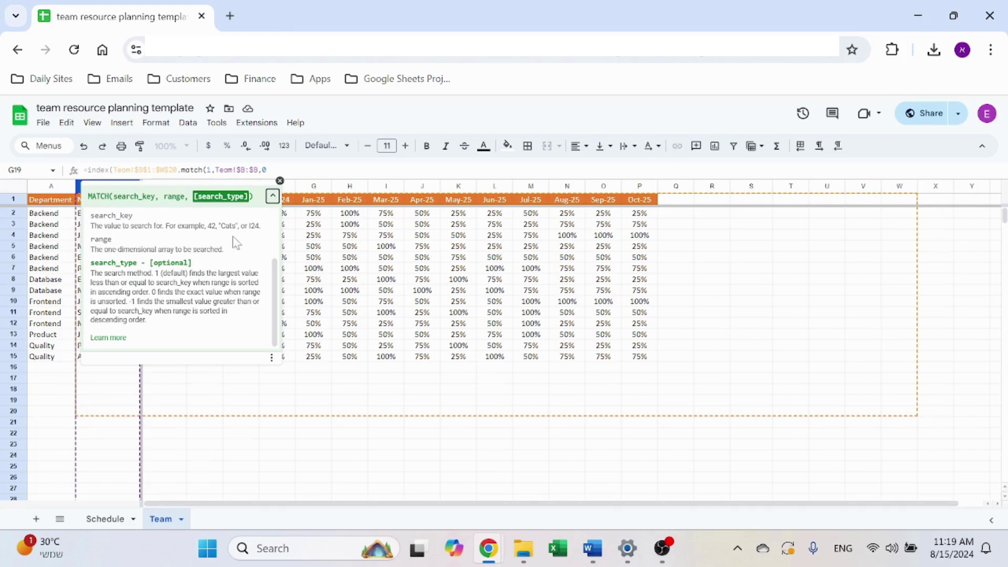
pyautogui.click(272, 196)
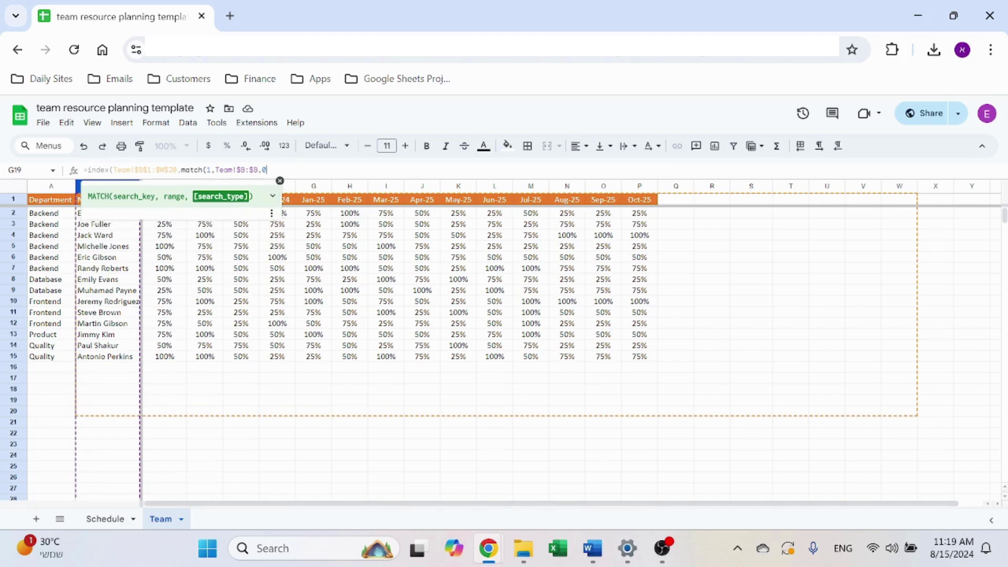
# Step: Close the row MATCH and add match(1,Team!$B$1:$W$1,0) as the column argument, completing the INDEX formula
pyautogui.write('),')
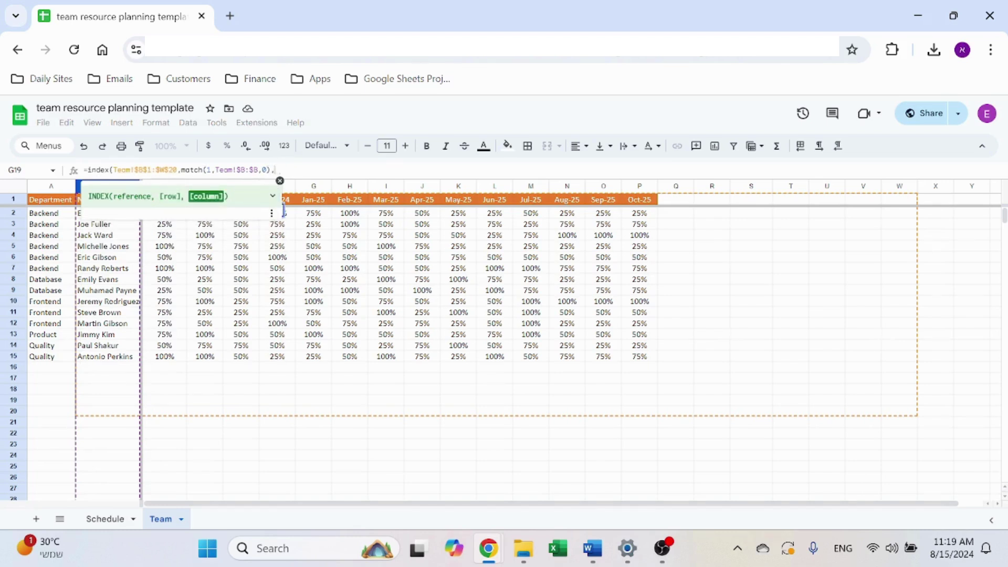
pyautogui.write('matc')
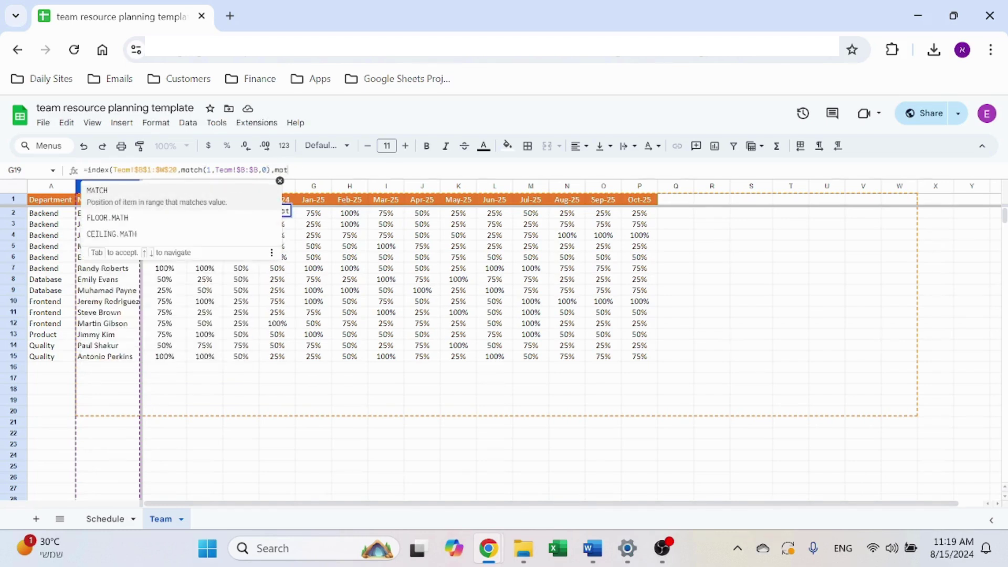
pyautogui.write('h(')
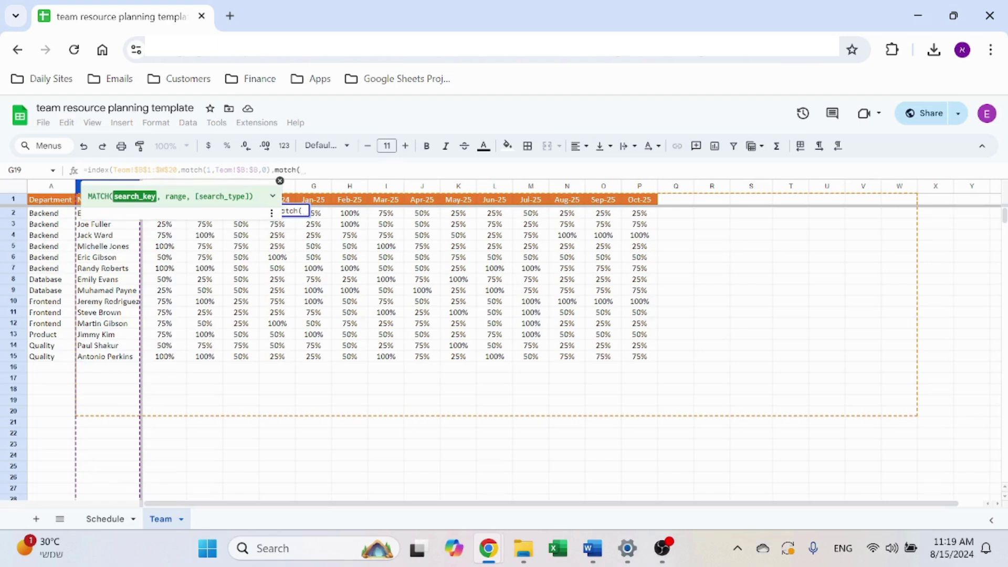
pyautogui.write('1,')
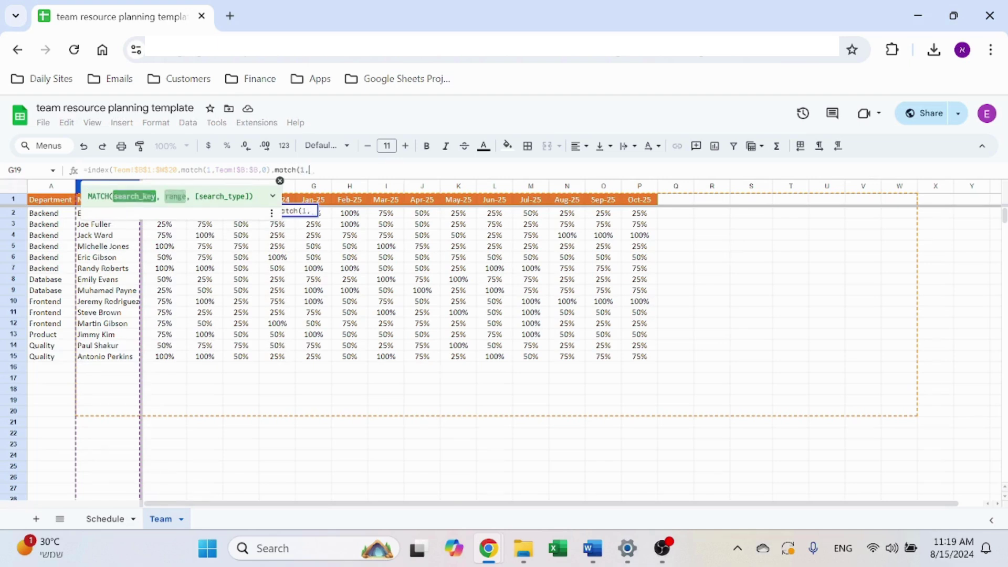
pyautogui.moveTo(906, 202); pyautogui.dragTo(108, 199)
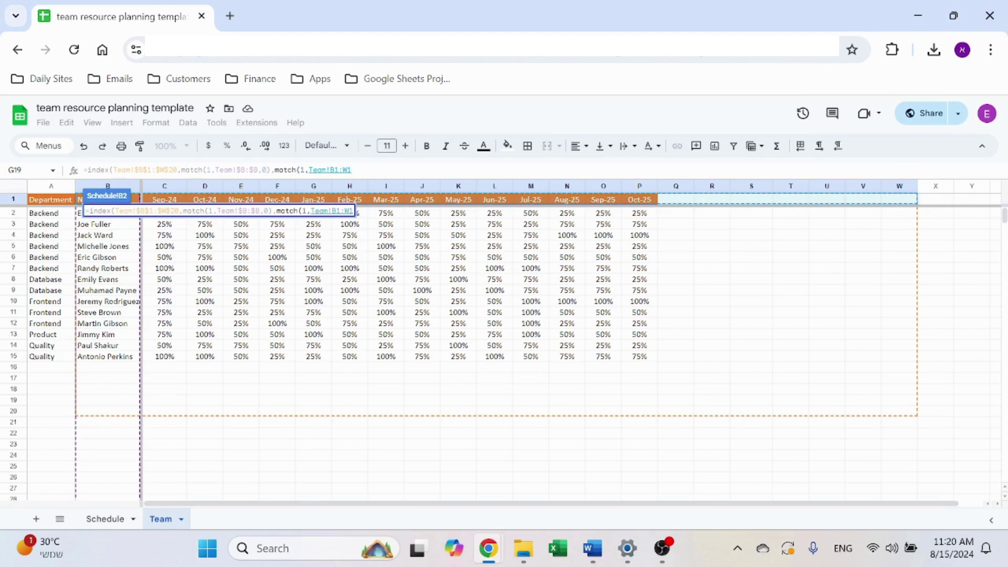
pyautogui.press('F4')
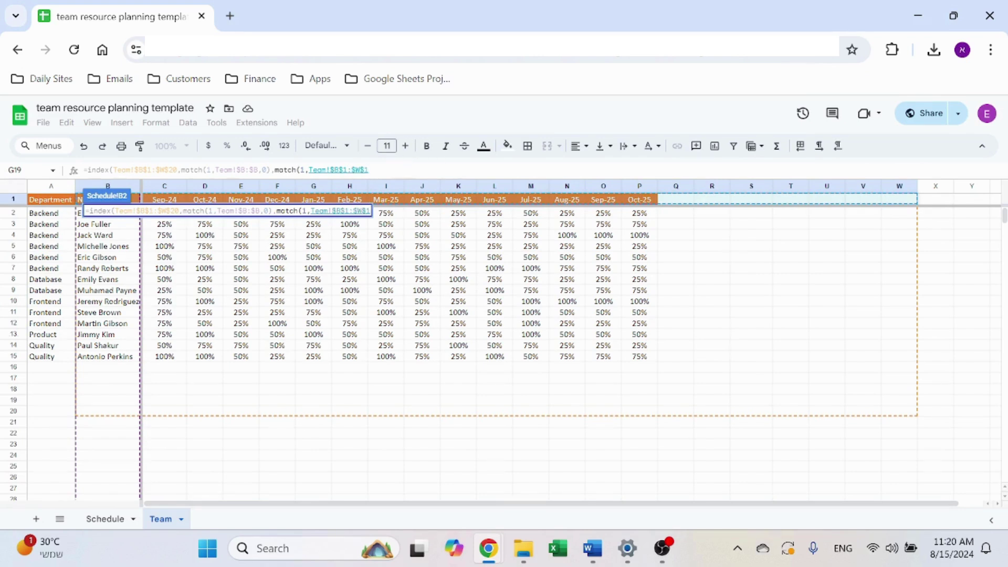
pyautogui.write(',0)')
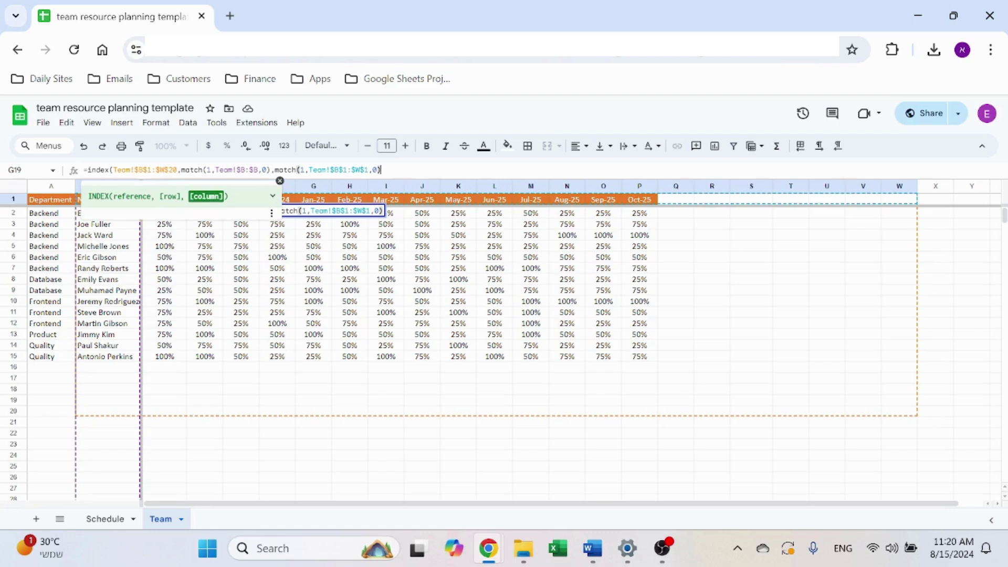
pyautogui.write(')')
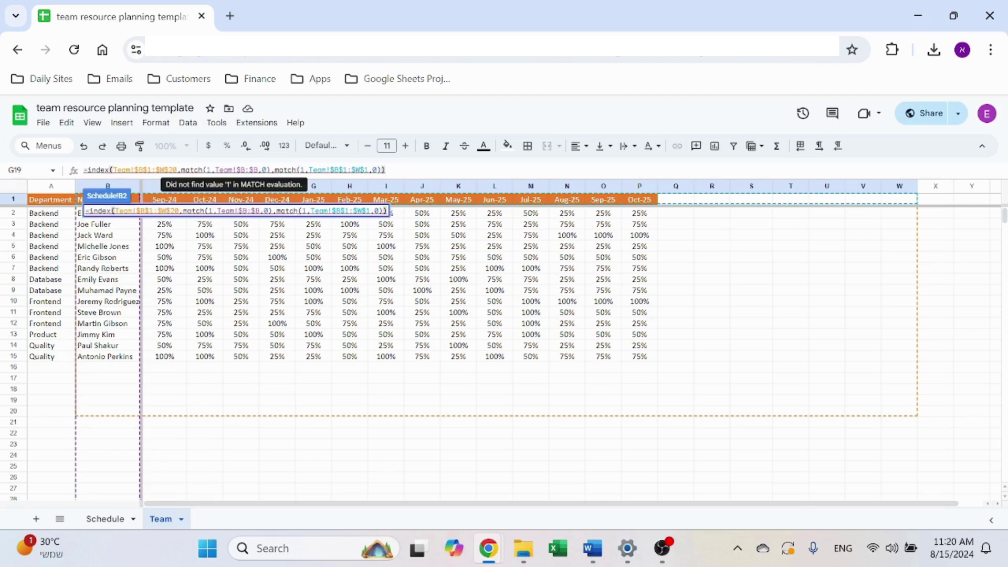
# Step: Extend the INDEX reference to row 999 and change the row MATCH range to Team!$B1:$B999
pyautogui.doubleClick(173, 169)
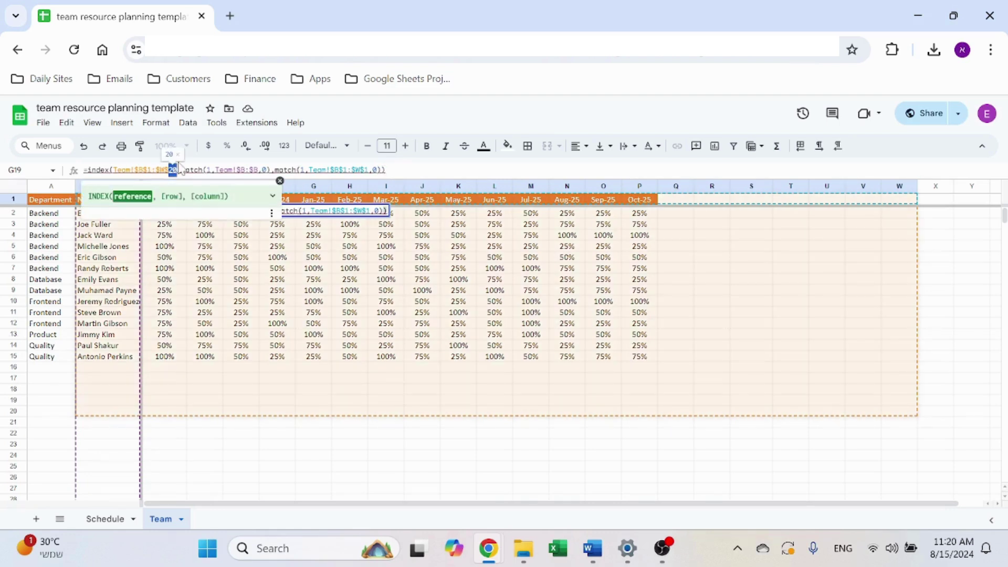
pyautogui.press('BackSpace')
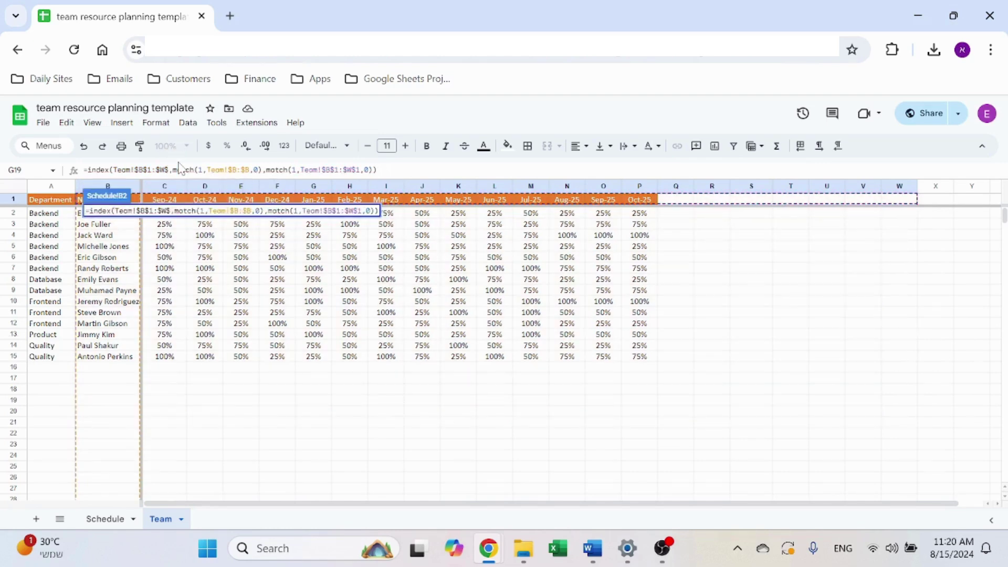
pyautogui.write('999')
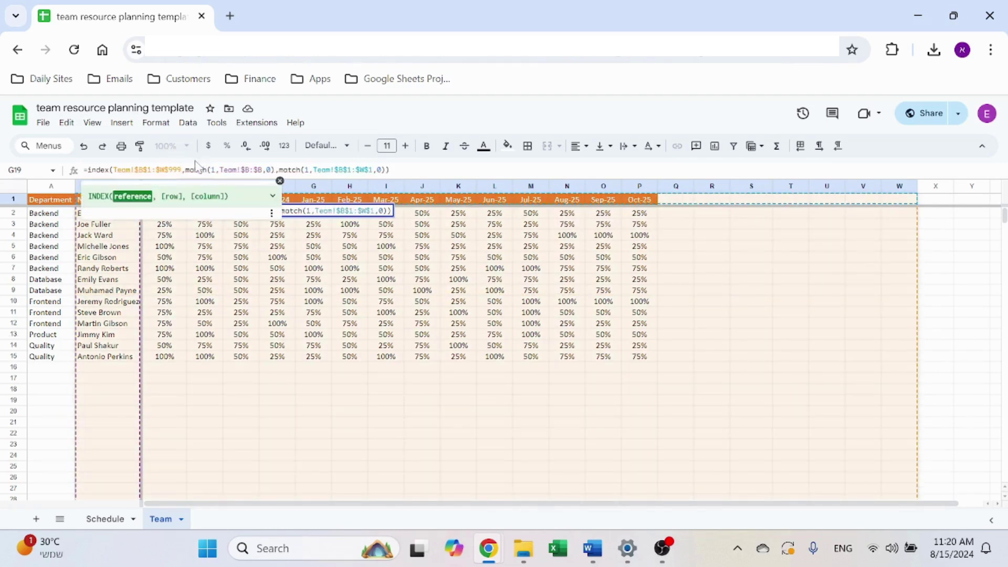
pyautogui.click(249, 170)
pyautogui.write('1')
pyautogui.write('999')
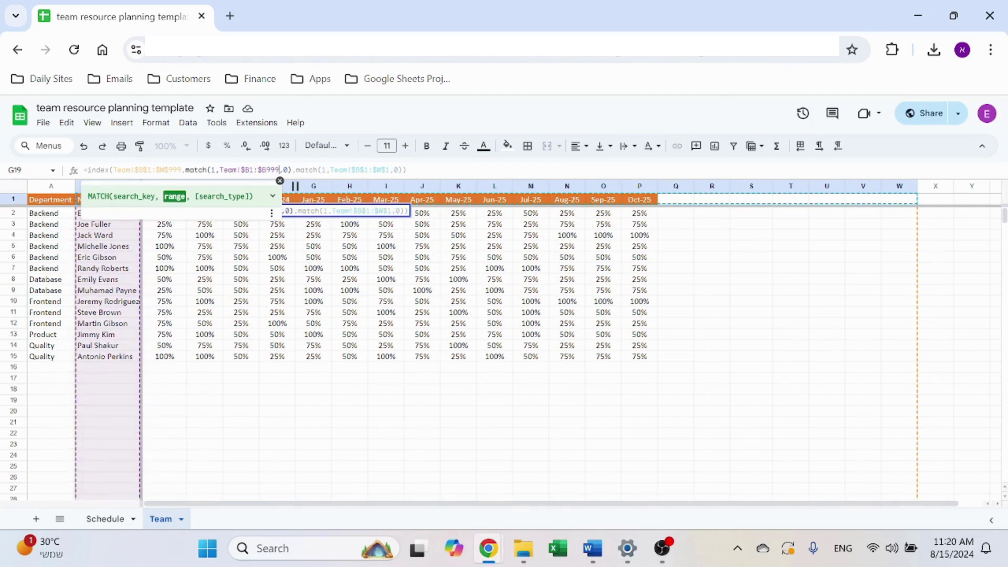
# Step: Widen the INDEX reference to Team!$B$1:$WZZ999 and the column MATCH range to Team!$B$1:$ZZ1, and commit the formula in B2
pyautogui.write('ZZ')
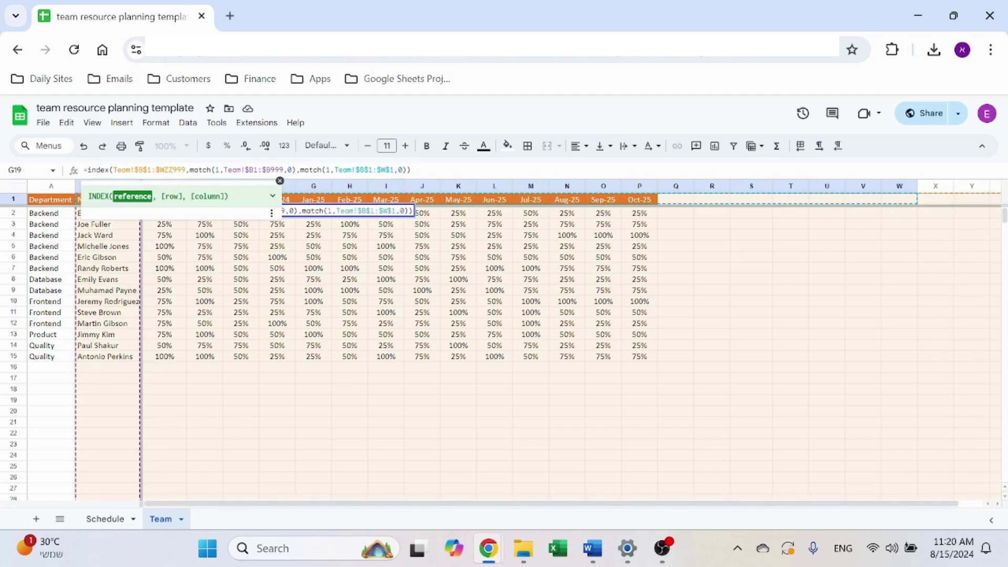
pyautogui.click(389, 170)
pyautogui.press('BackSpace')
pyautogui.press('BackSpace')
pyautogui.write('ZZ')
pyautogui.click(412, 169)
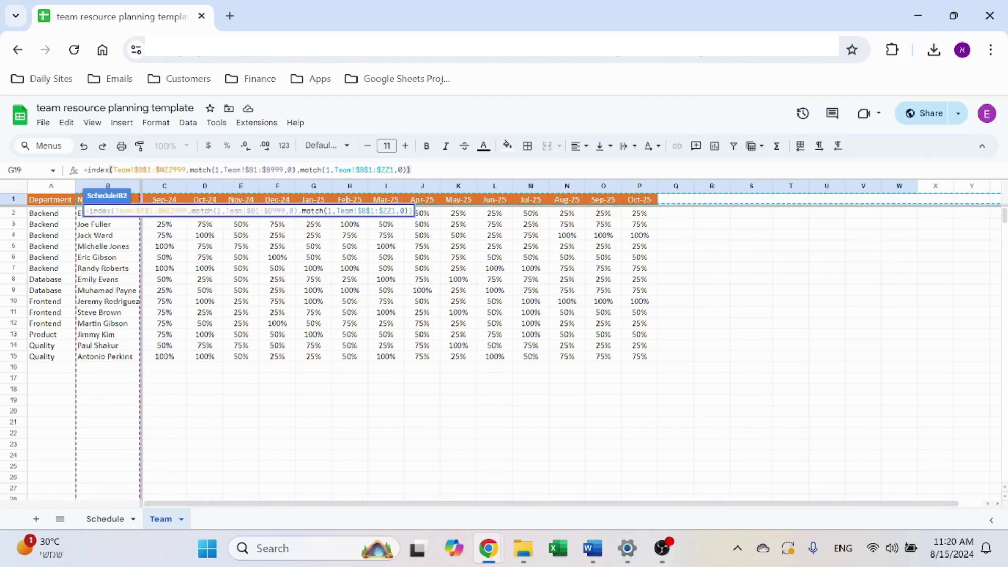
pyautogui.press('Return')
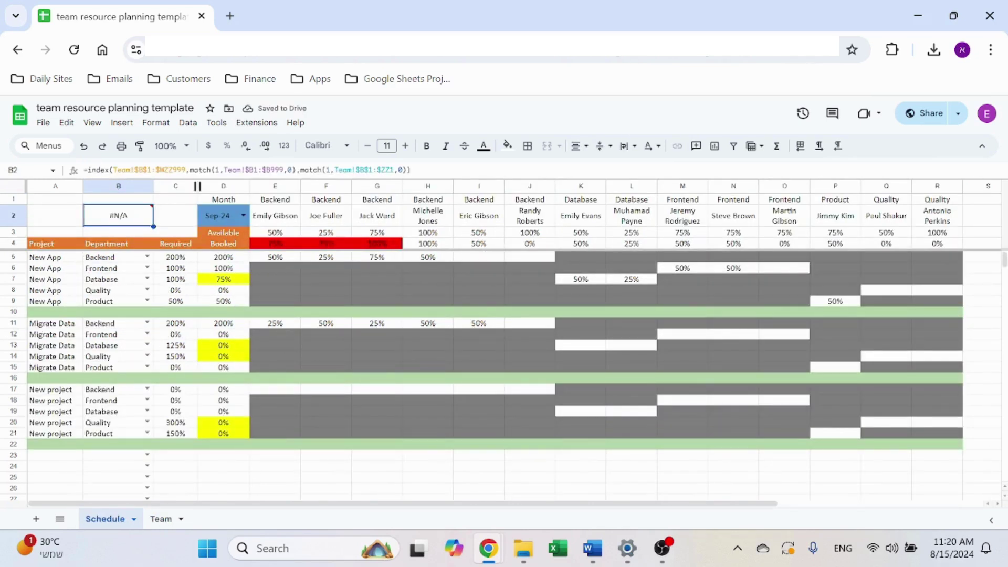
# Step: Replace the row MATCH search key in B2's formula with the column-relative, row-locked reference E$2
pyautogui.click(210, 170)
pyautogui.doubleClick(217, 169)
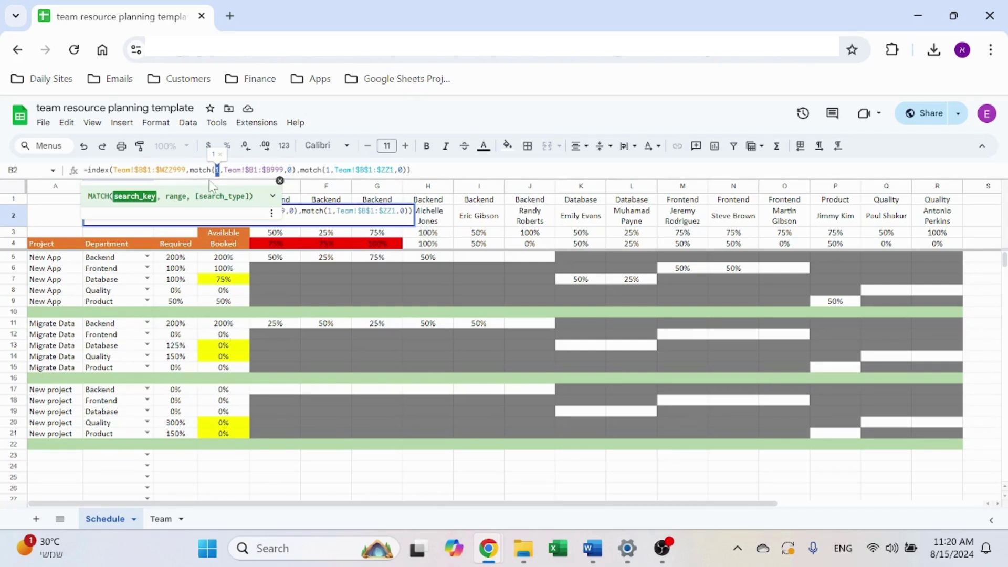
pyautogui.click(438, 219)
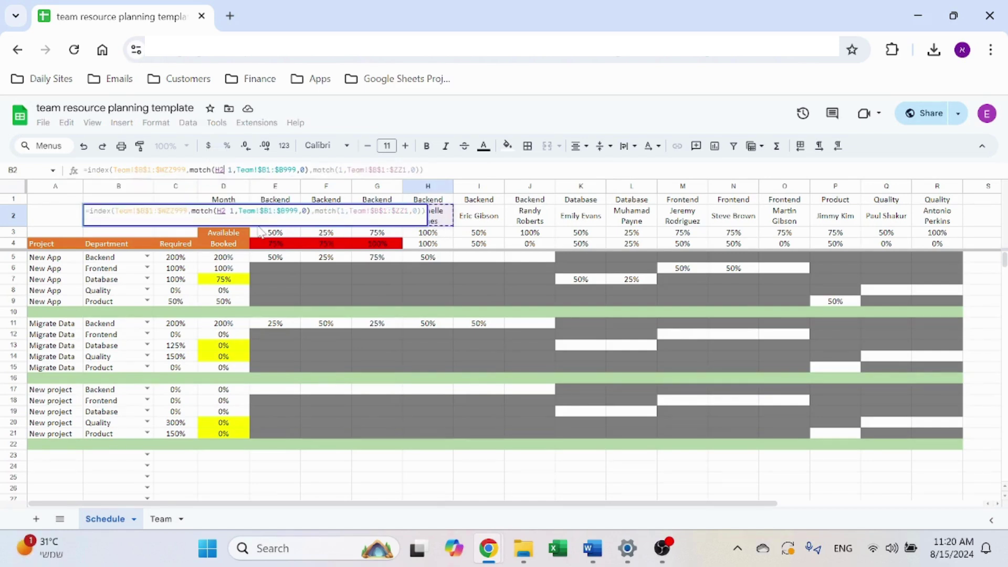
pyautogui.press('BackSpace')
pyautogui.press('BackSpace')
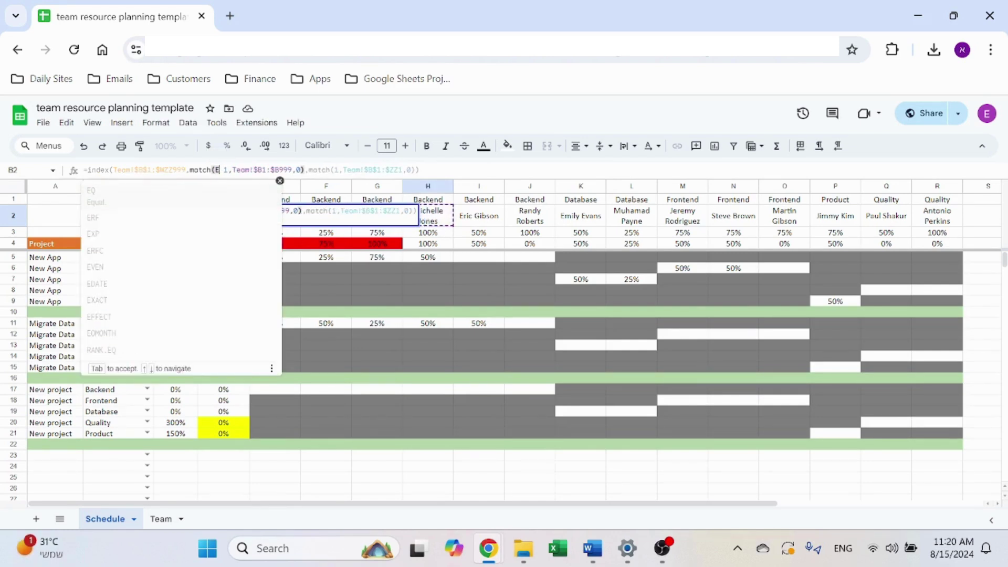
pyautogui.write('E2')
pyautogui.press('Delete')
pyautogui.press('Delete')
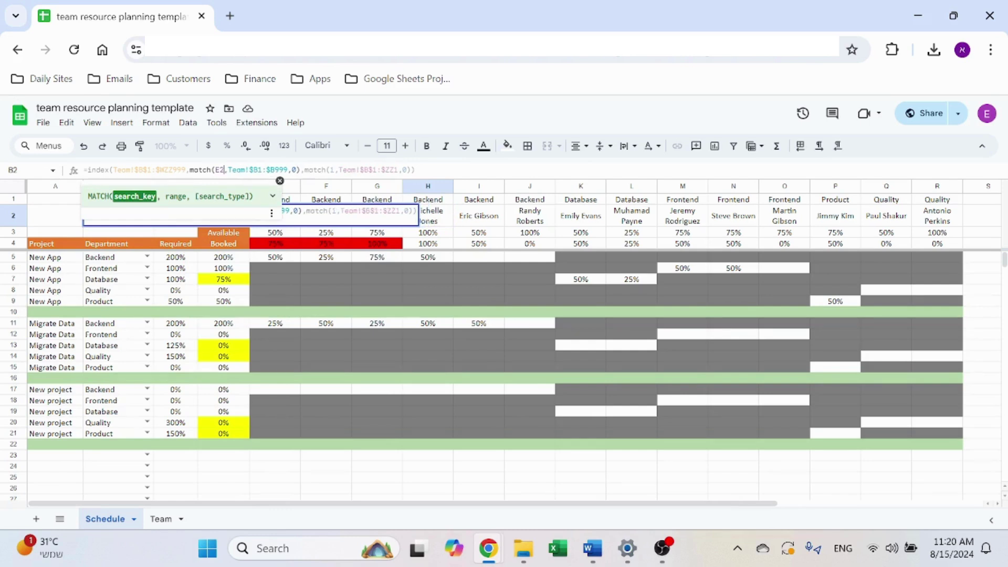
pyautogui.press('Left')
pyautogui.press('F4')
pyautogui.press('F4')
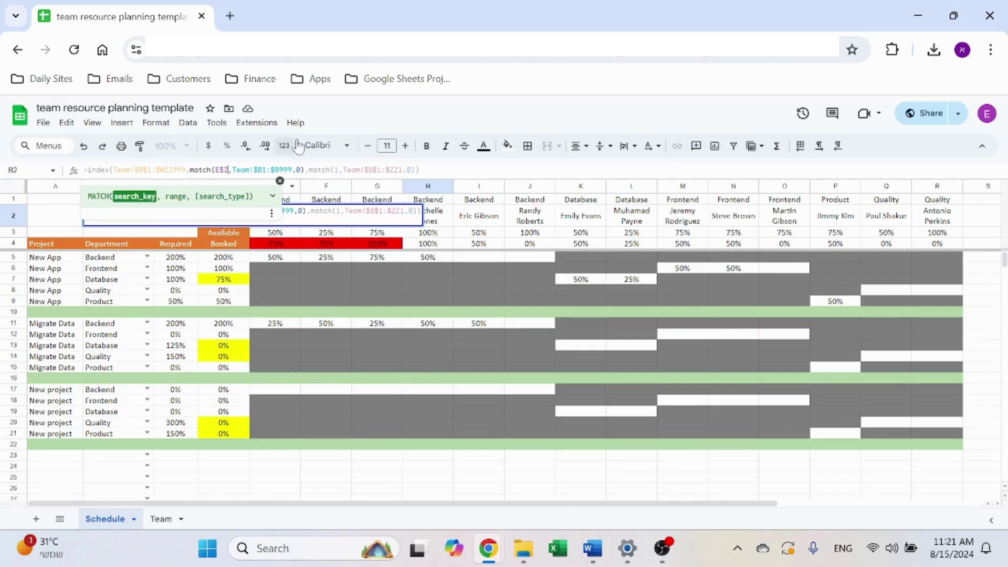
# Step: Replace the column MATCH search key in B2's formula with the absolute reference $D$2 and commit the formula
pyautogui.click(190, 234)
pyautogui.click(235, 233)
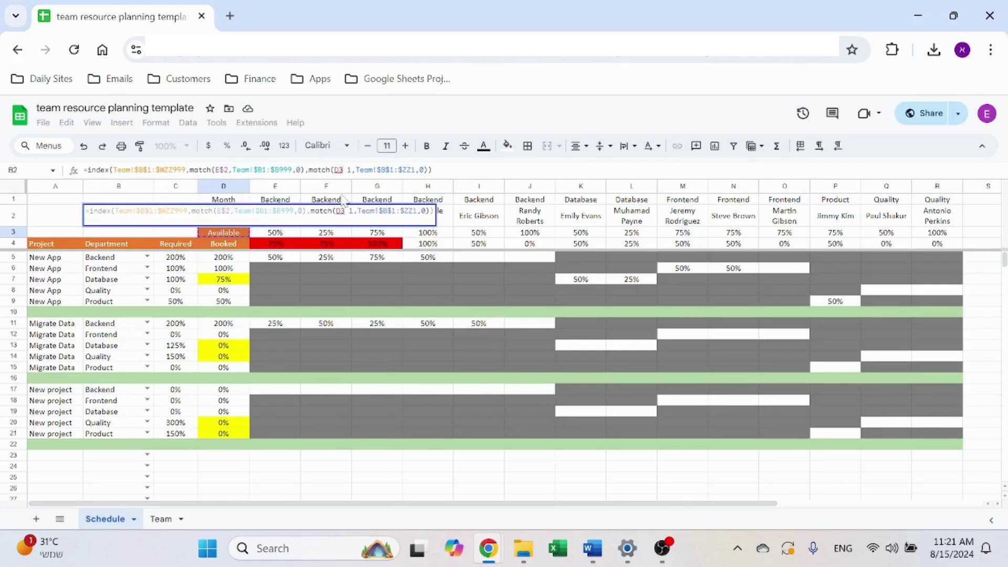
pyautogui.press('BackSpace')
pyautogui.write('2')
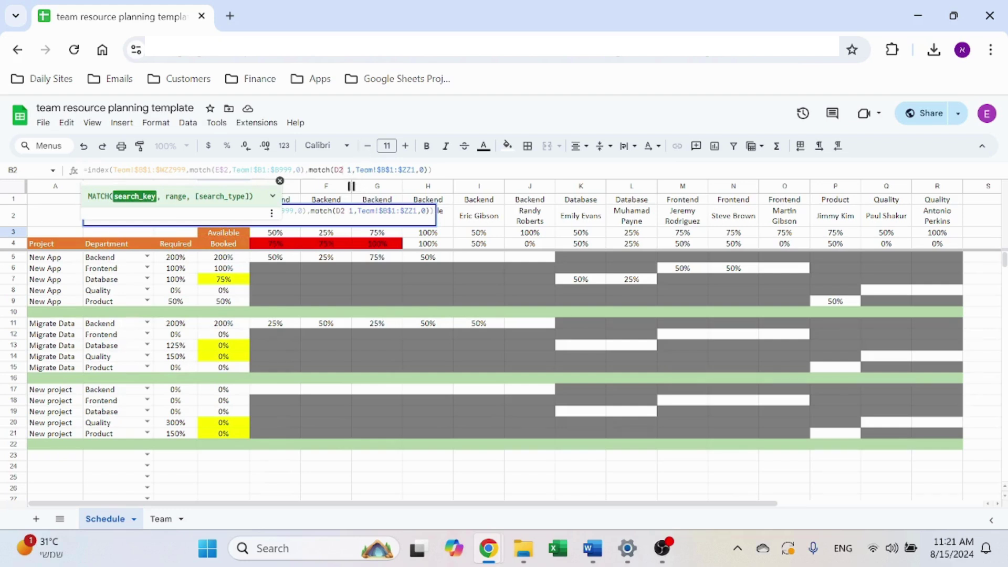
pyautogui.press('BackSpace')
pyautogui.press('F4')
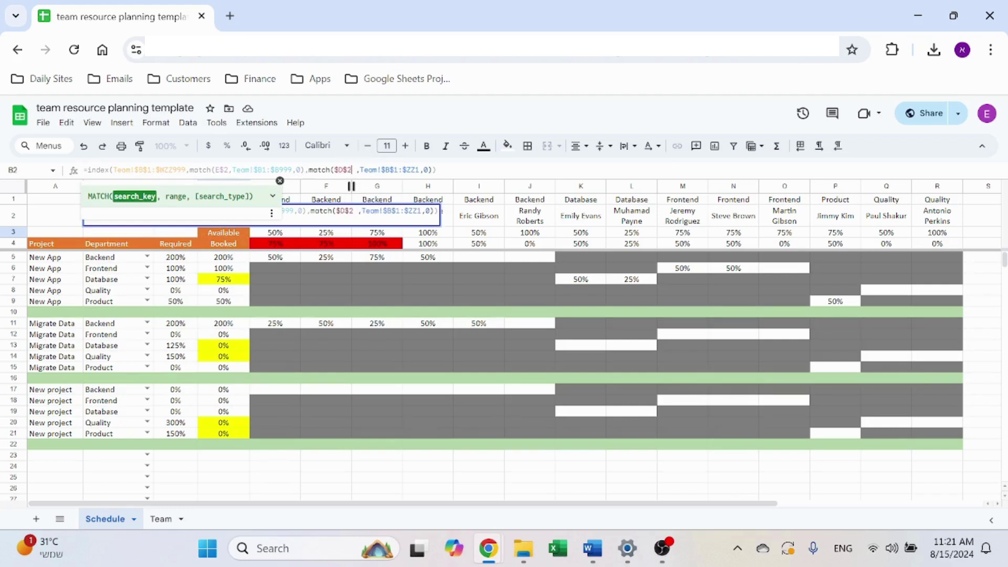
pyautogui.press('Return')
pyautogui.press('Up')
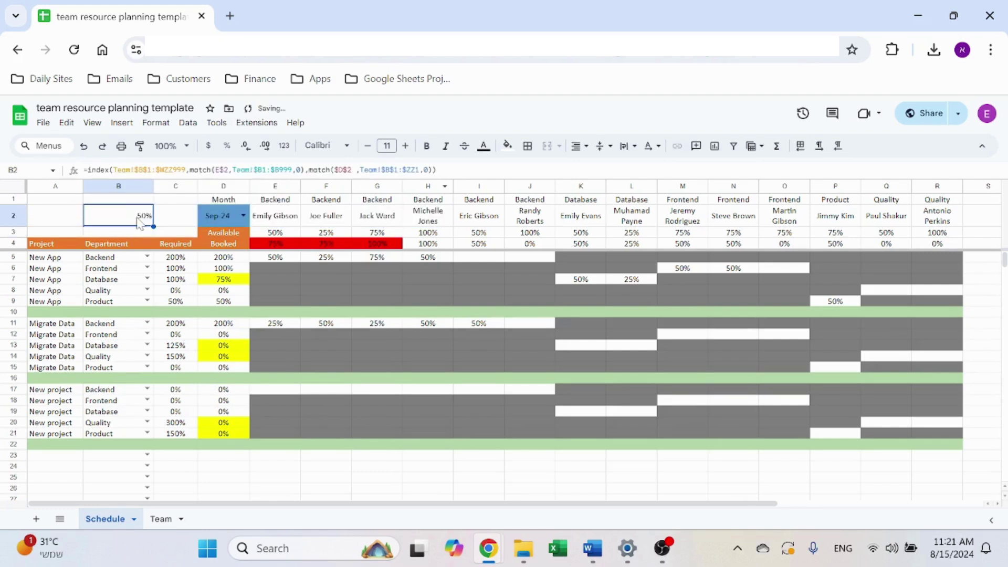
# Step: Check the existing availability formula in E3 and clear the practice formula from B2
pyautogui.click(275, 233)
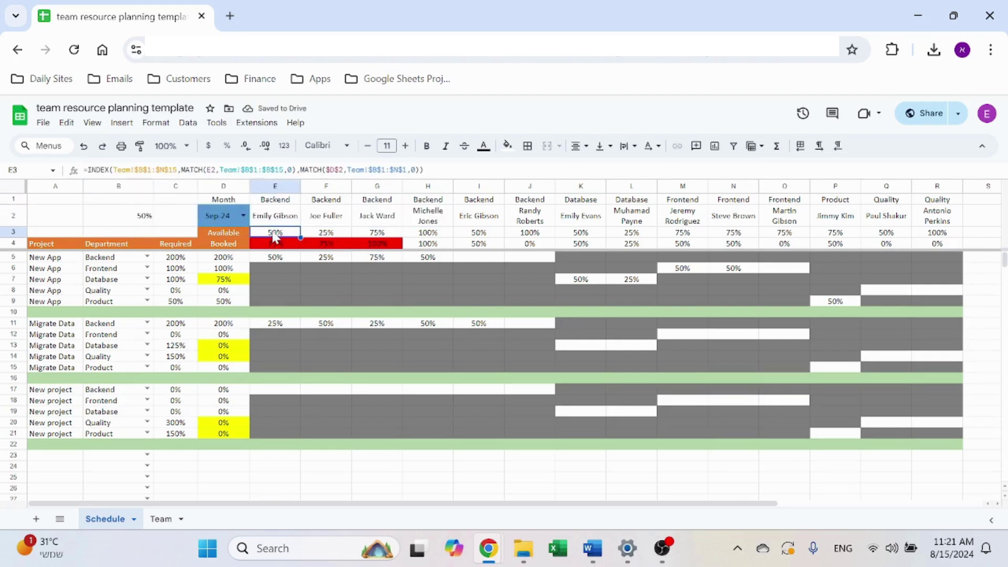
pyautogui.click(151, 221)
pyautogui.press('Delete')
# Step: Examine how the INDEX/MATCH availability formula's references shift across row 3, from E3 to K3
pyautogui.click(290, 234)
pyautogui.press('Right')
pyautogui.press('Right')
pyautogui.press('Right')
pyautogui.press('Right')
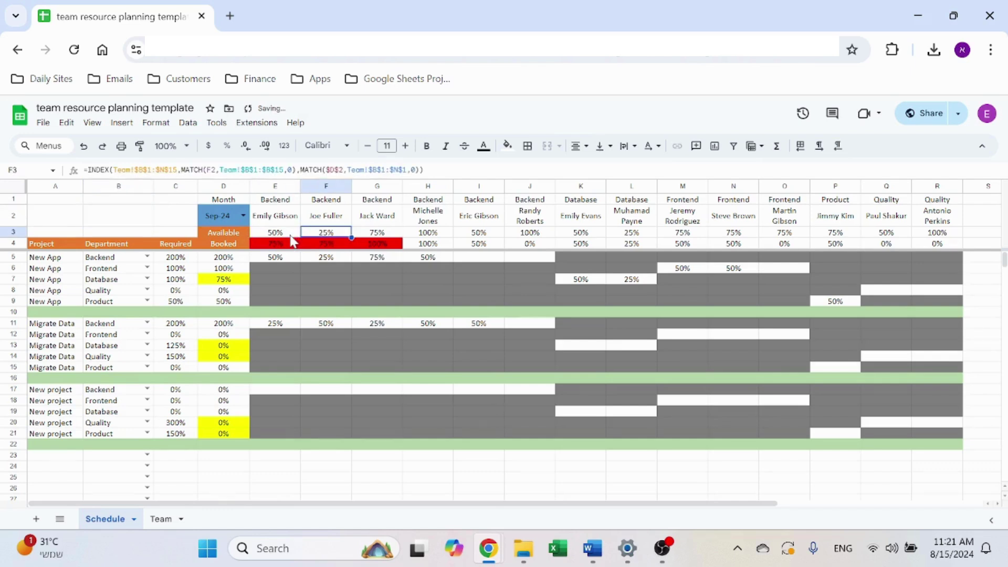
pyautogui.press('Right')
pyautogui.press('Right')
pyautogui.press('F2')
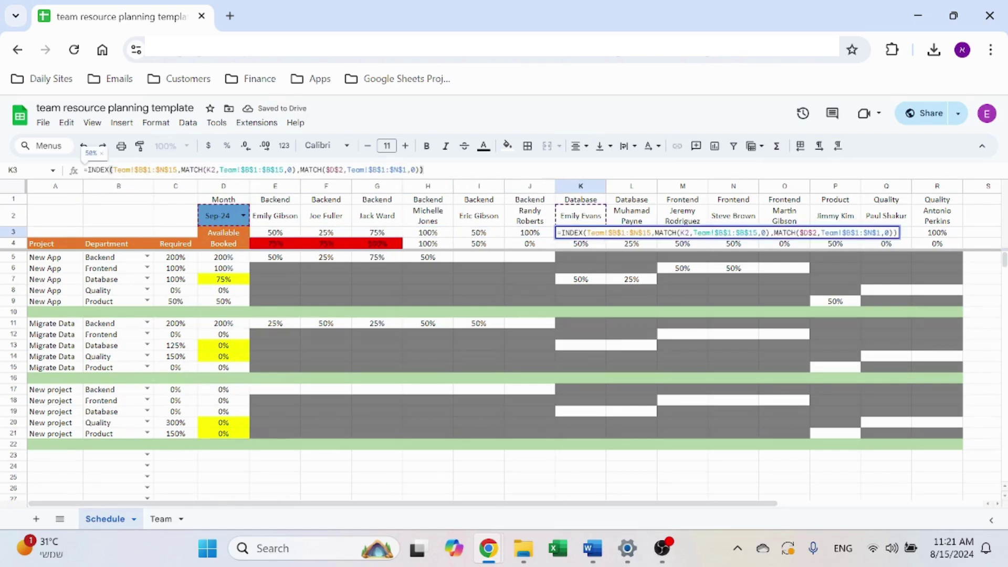
pyautogui.press('Escape')
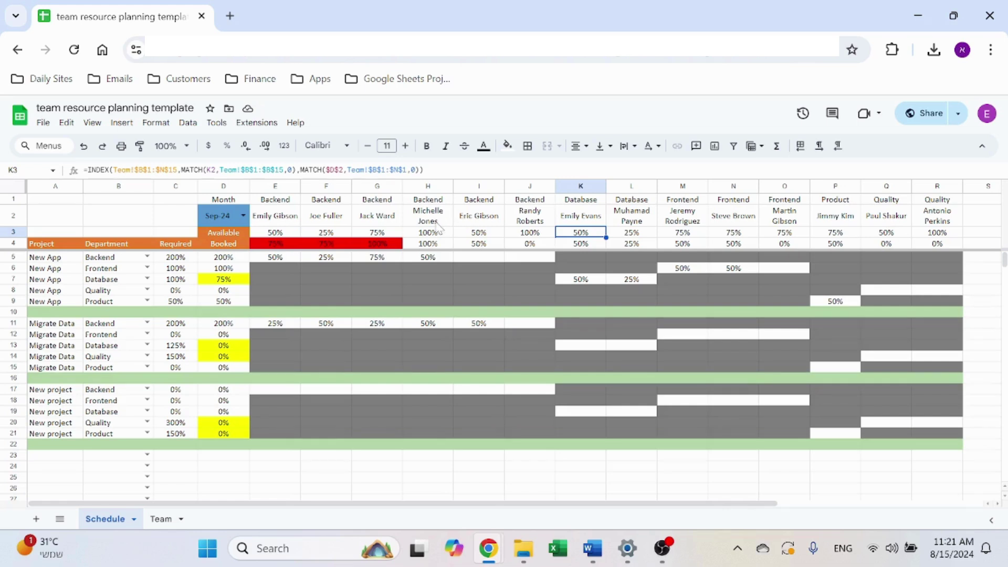
# Step: Inspect the conditional formatting rule on the Booked row, E4:R4, and close the rules without changes
pyautogui.click(278, 245)
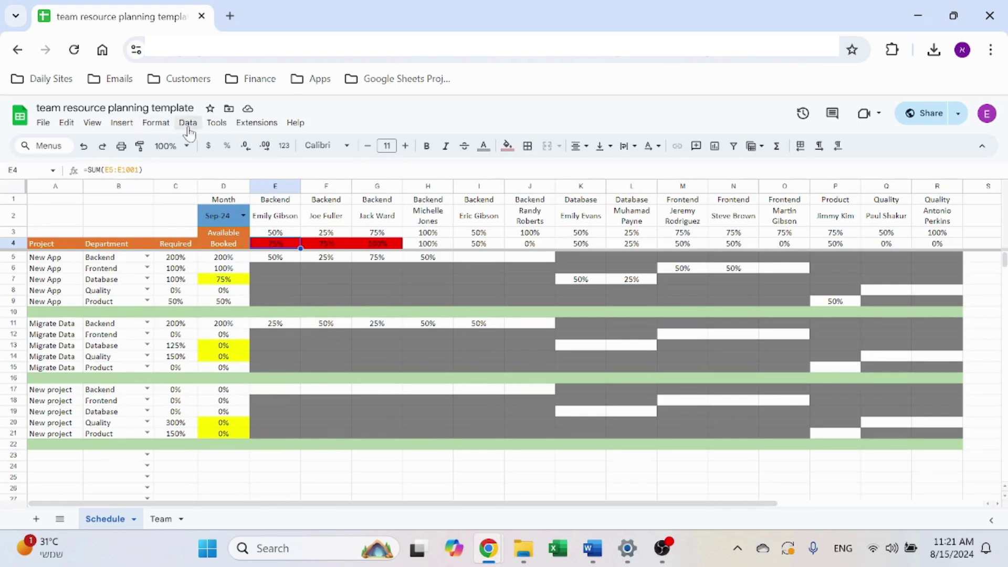
pyautogui.click(165, 131)
pyautogui.click(236, 373)
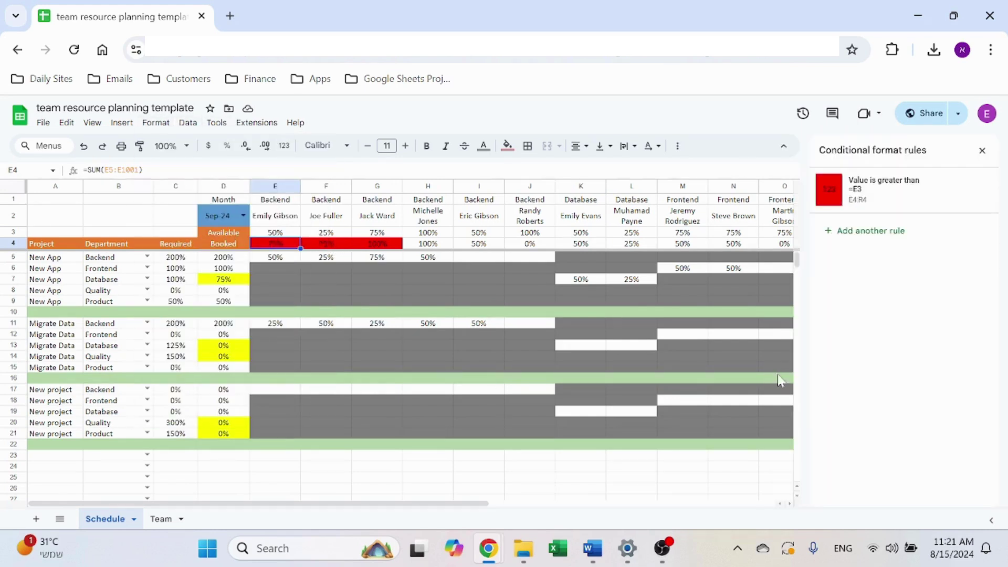
pyautogui.click(893, 193)
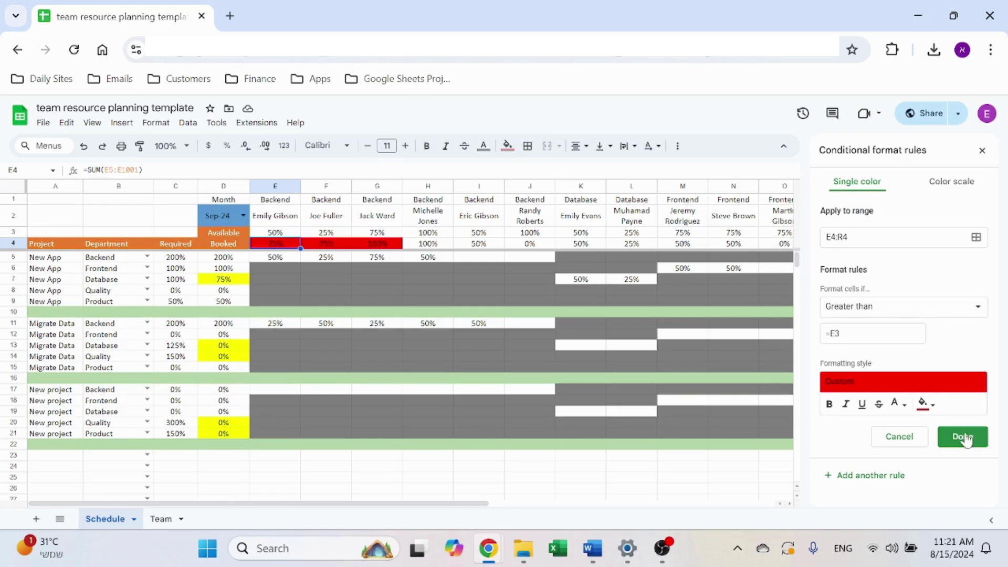
pyautogui.click(963, 437)
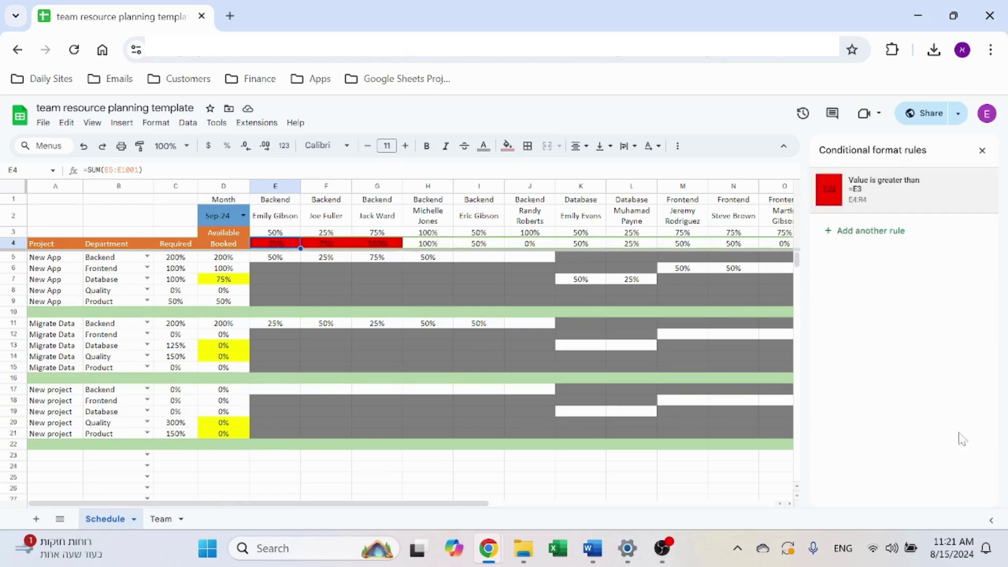
pyautogui.click(983, 150)
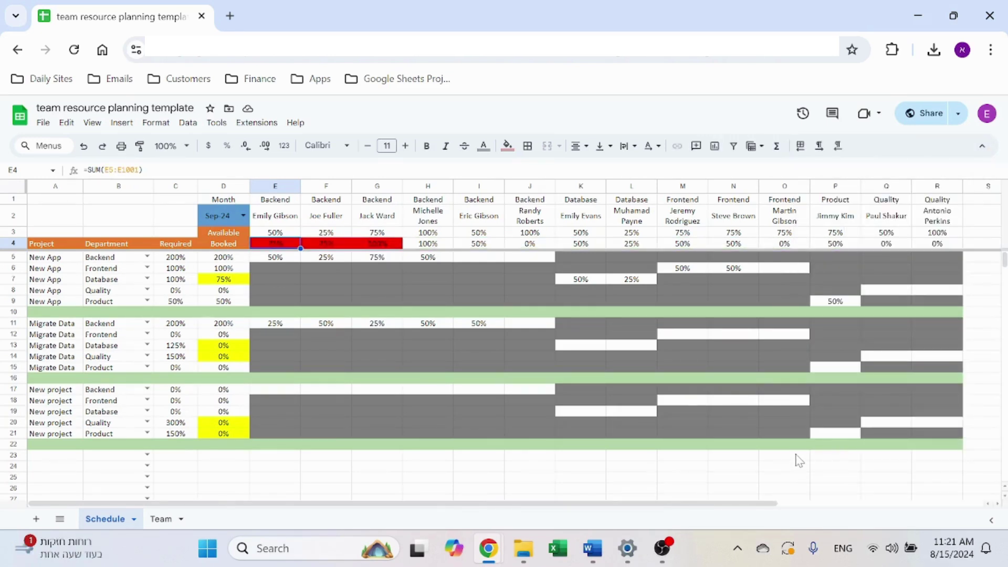
# Step: Inspect the data validation rule behind the month dropdown in D2, including its source range on the Team sheet
pyautogui.click(186, 221)
pyautogui.click(216, 217)
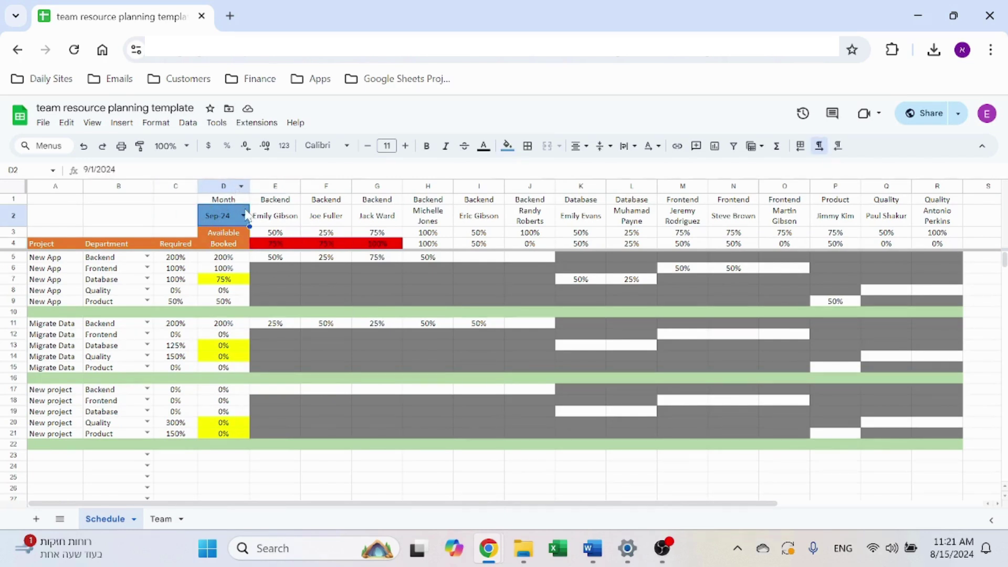
pyautogui.click(242, 216)
pyautogui.press('Escape')
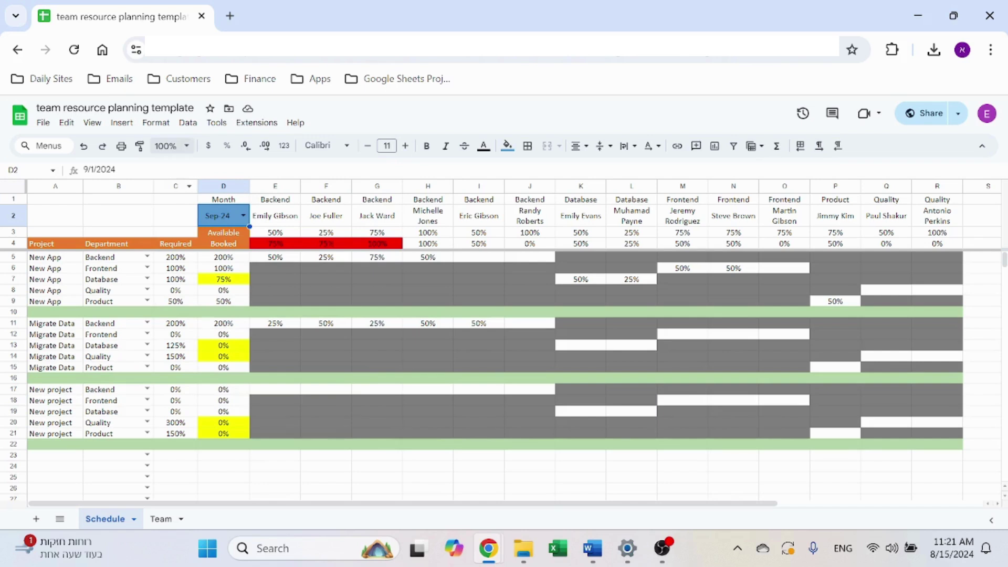
pyautogui.click(188, 123)
pyautogui.click(244, 384)
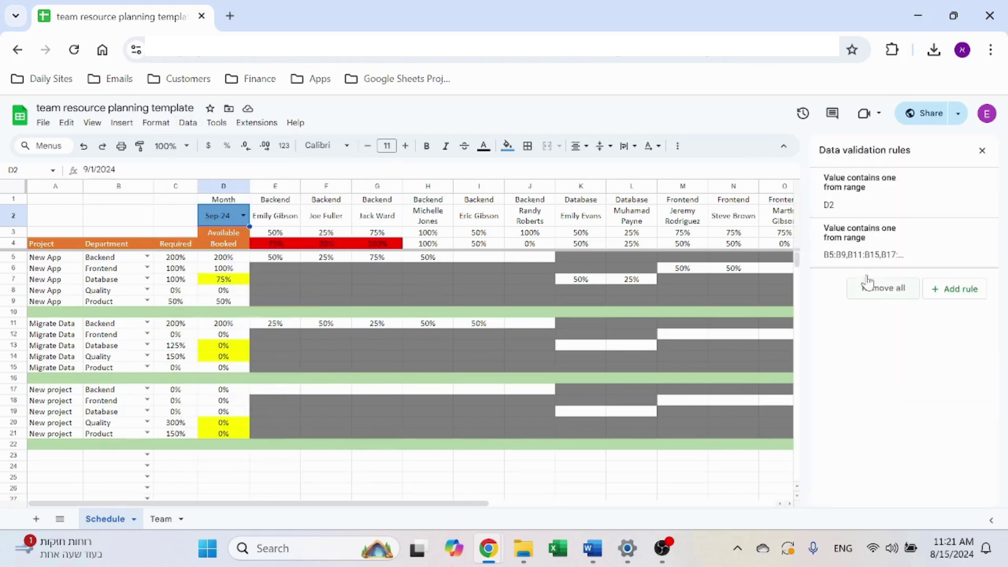
pyautogui.click(871, 184)
pyautogui.scroll(-5, 924, 425)
pyautogui.scroll(5, 916, 402)
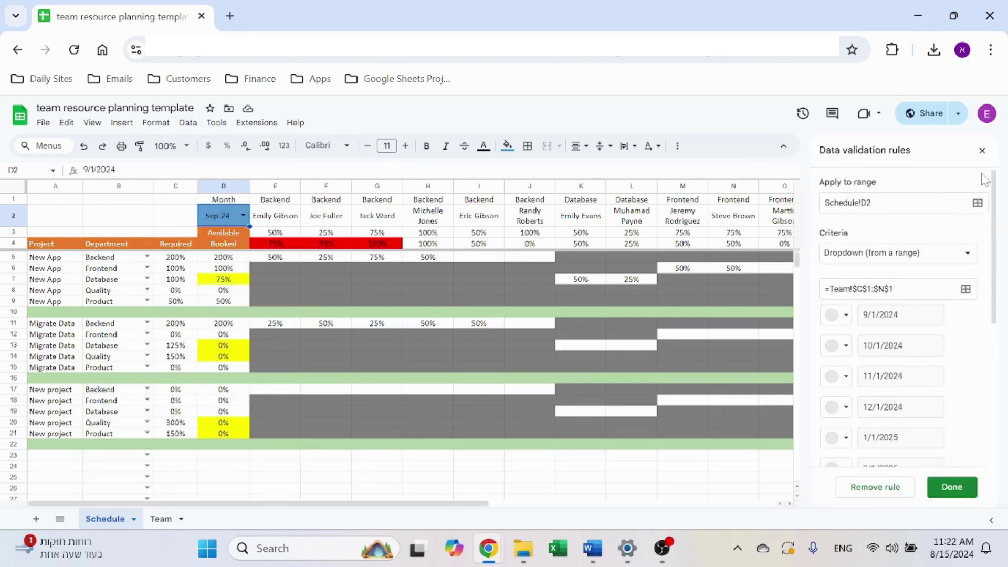
pyautogui.click(982, 151)
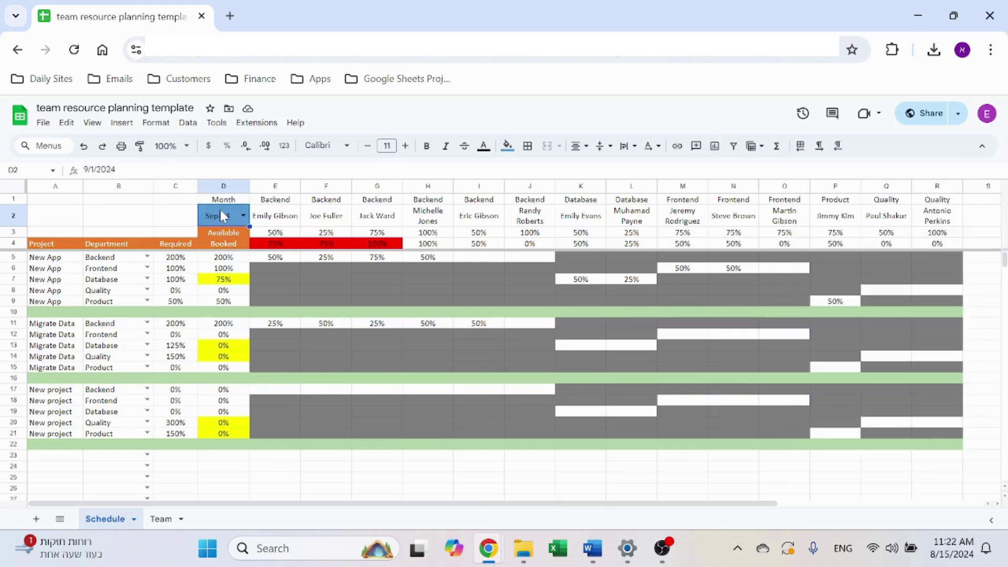
# Step: Look over the month headers and availability percentages on the Team sheet and return to the Schedule sheet
pyautogui.click(168, 519)
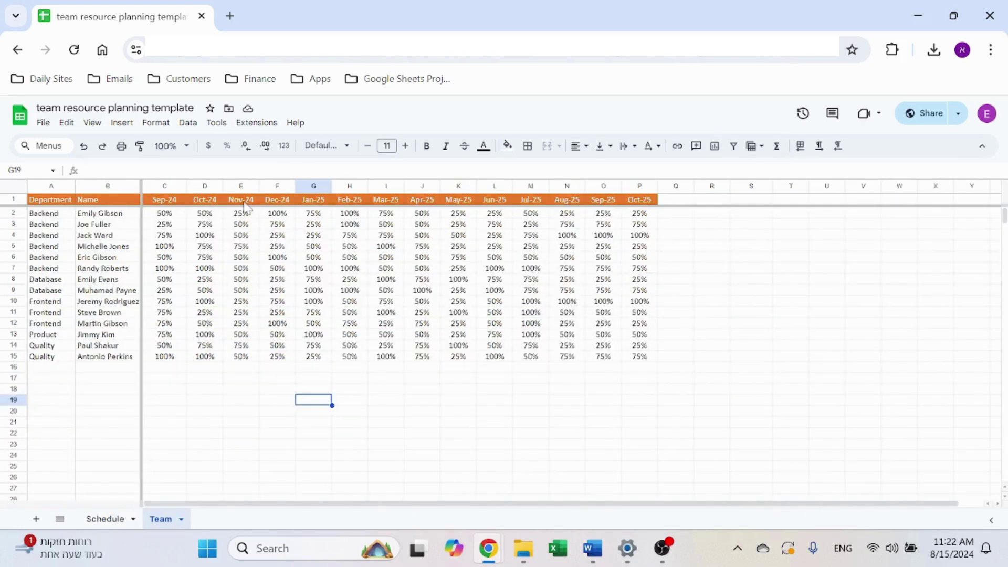
pyautogui.moveTo(386, 201); pyautogui.dragTo(366, 227)
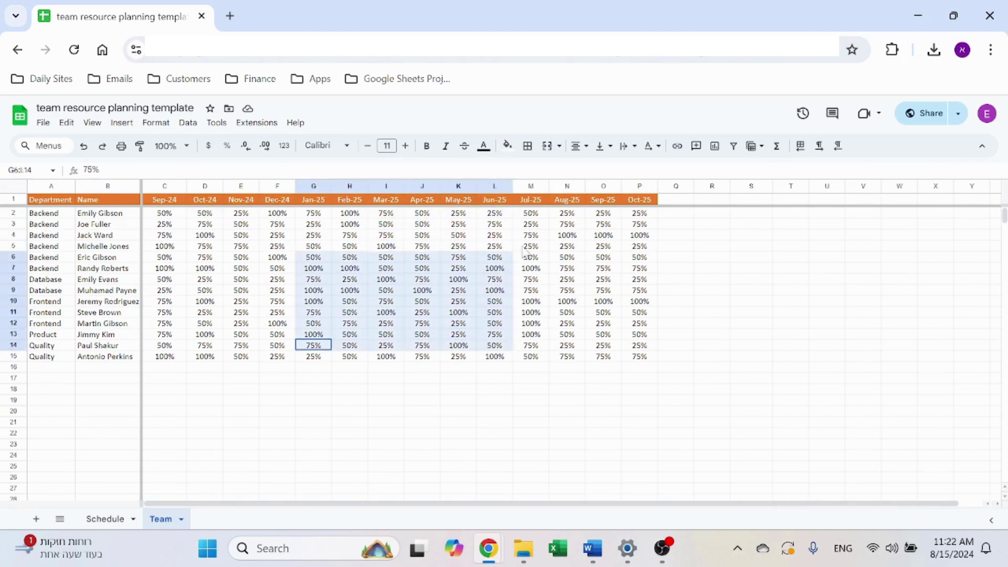
pyautogui.click(495, 290)
pyautogui.click(105, 519)
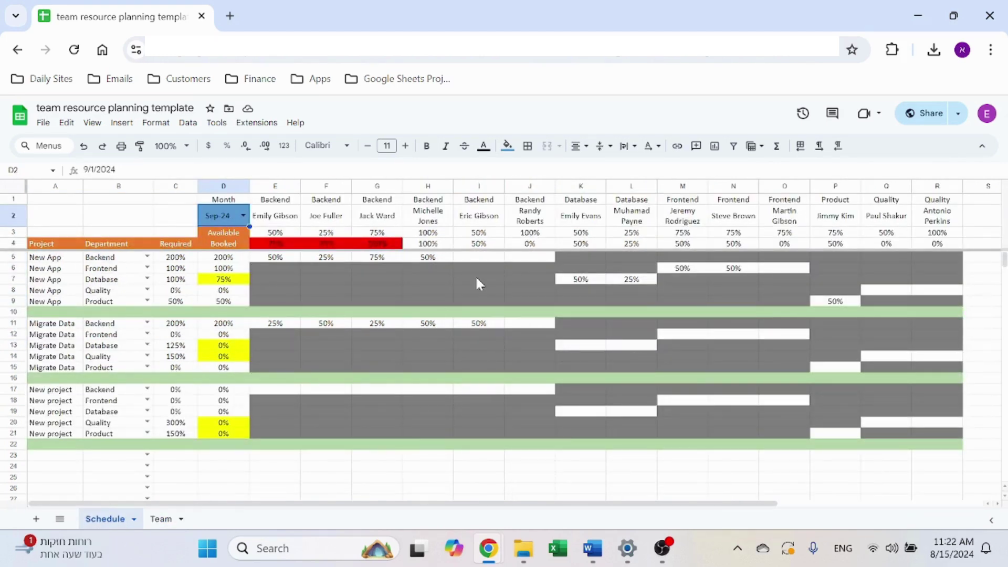
# Step: Review the availability formula in E3 and check its source data on the Team sheet, ending back on Schedule
pyautogui.click(281, 244)
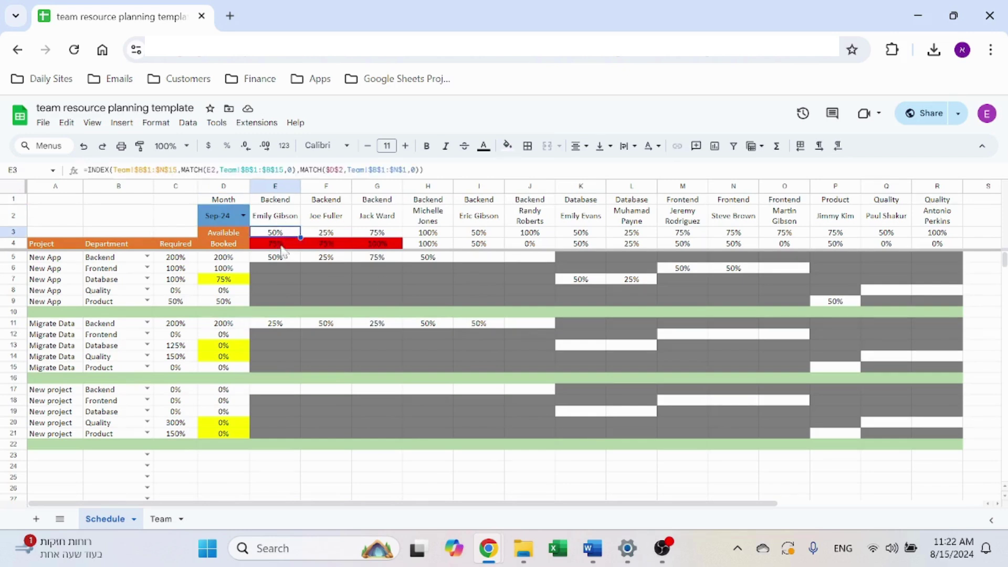
pyautogui.click(316, 490)
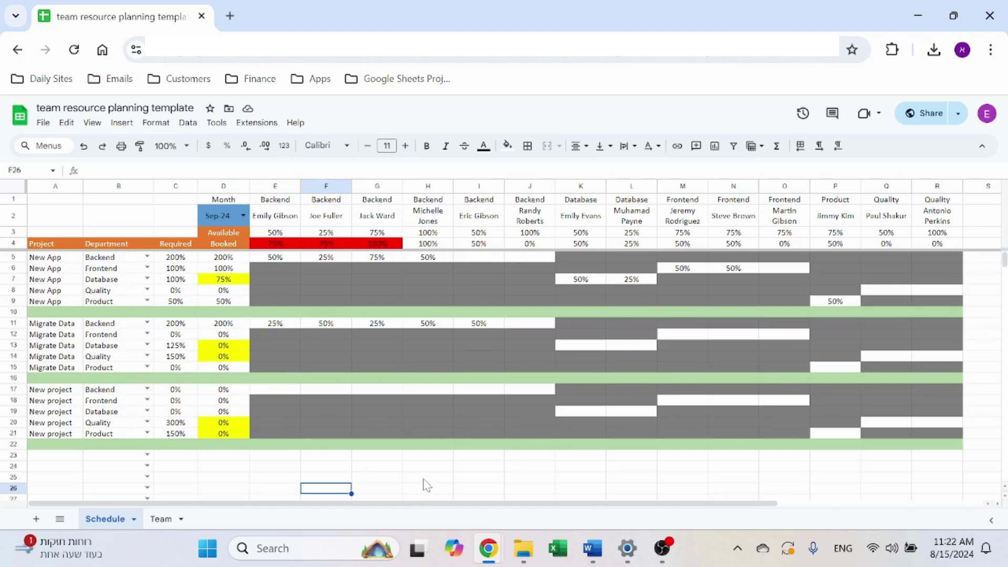
pyautogui.click(160, 519)
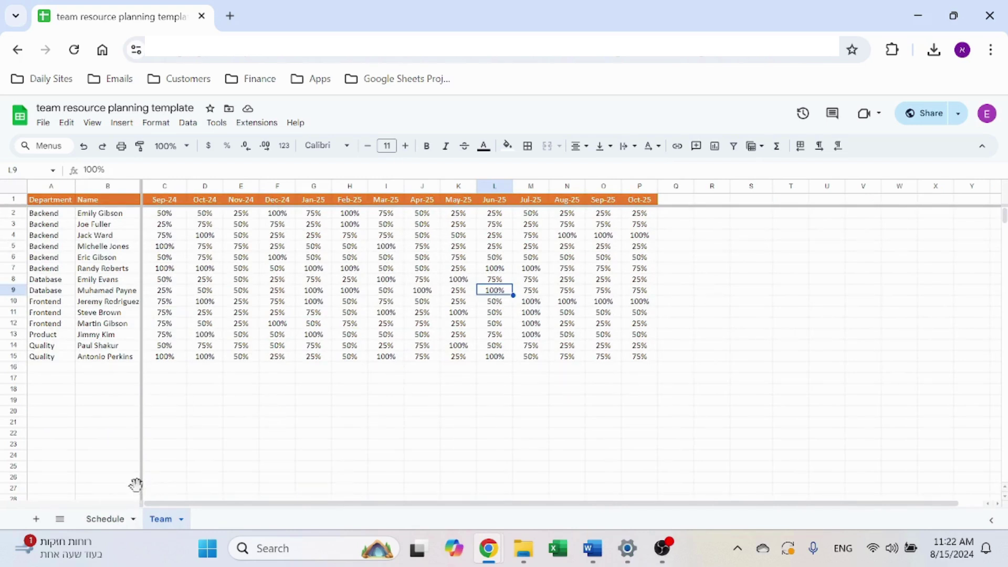
pyautogui.click(105, 519)
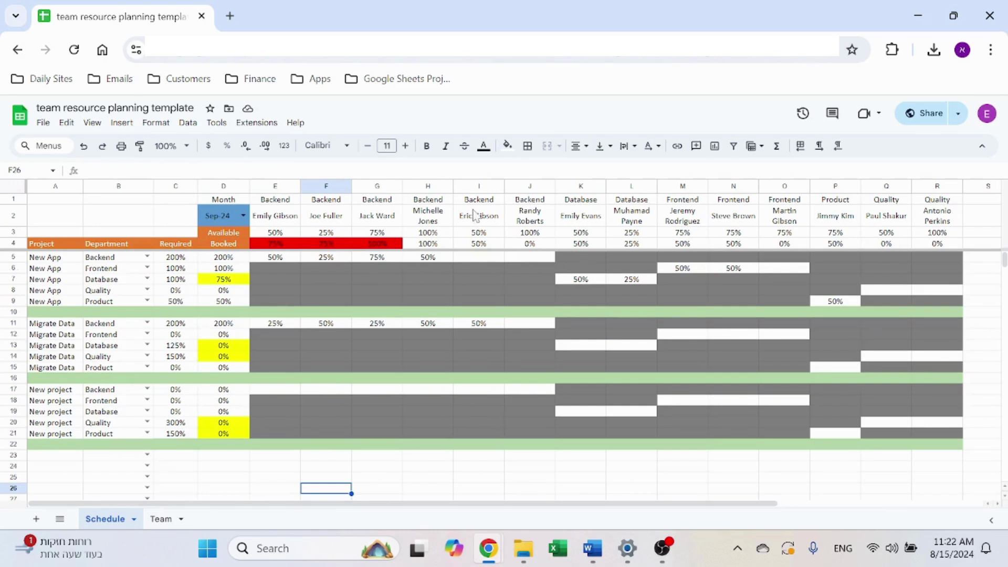
# Step: Switch the month in D2 through Dec-24, Apr-25 and Jun-25, and return it to Sep-24
pyautogui.click(243, 215)
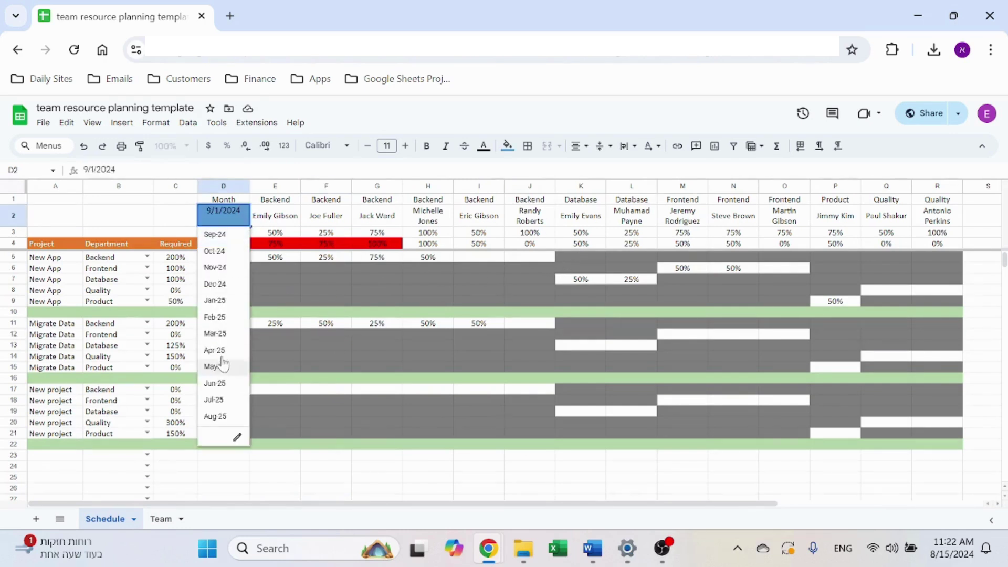
pyautogui.click(217, 284)
pyautogui.click(245, 221)
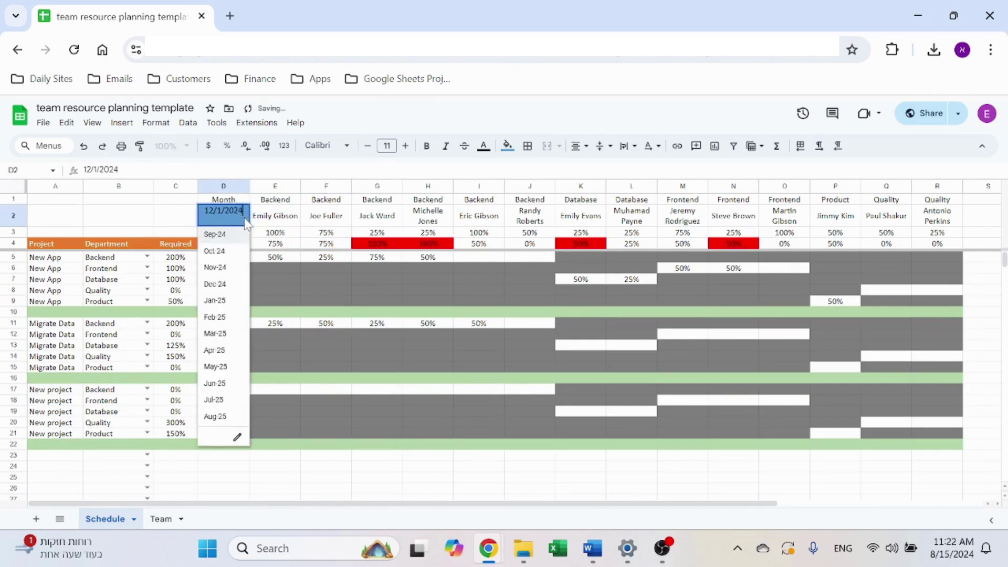
pyautogui.click(215, 350)
pyautogui.moveTo(270, 260); pyautogui.dragTo(938, 424)
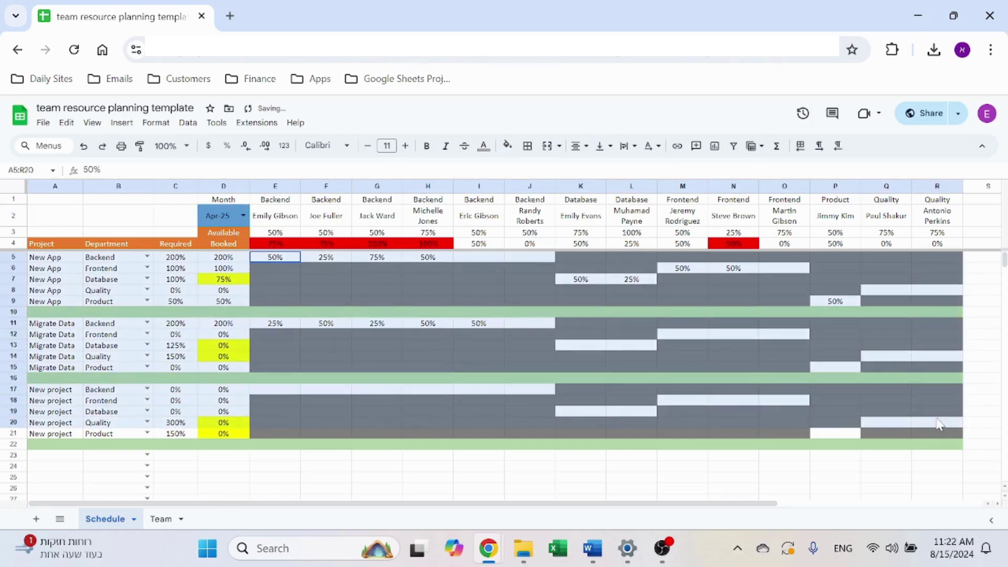
pyautogui.click(939, 433)
pyautogui.click(244, 216)
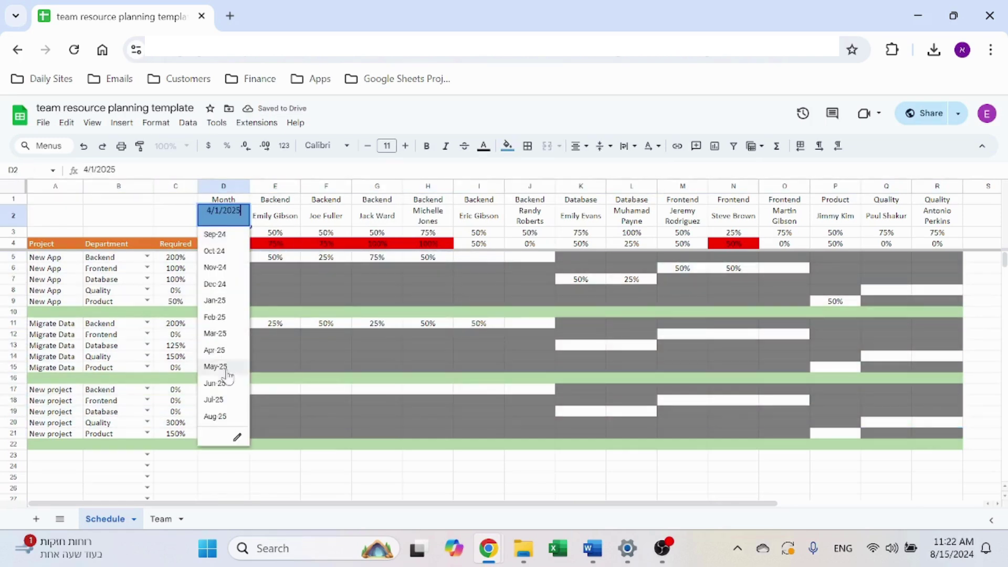
pyautogui.click(226, 383)
pyautogui.click(244, 216)
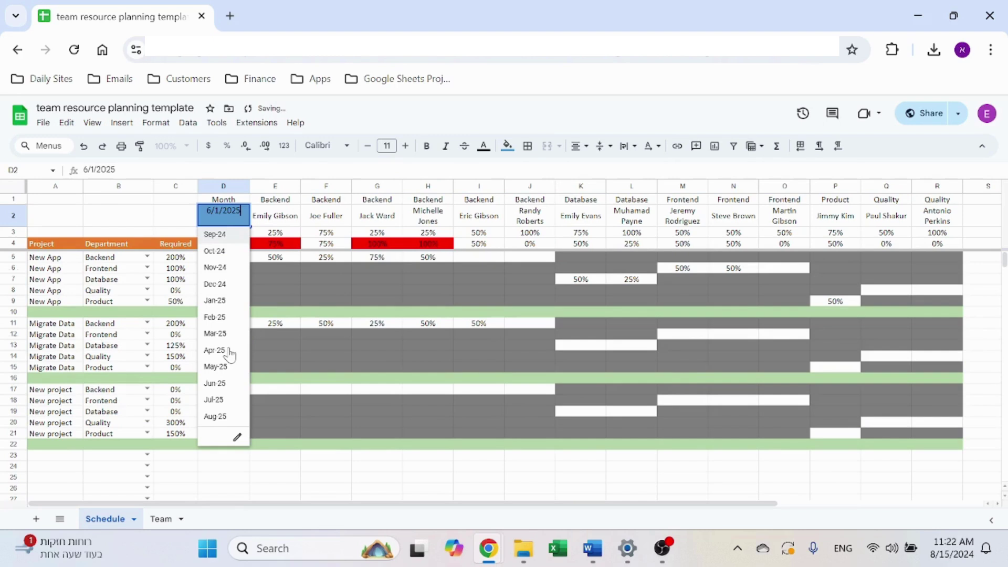
pyautogui.click(227, 234)
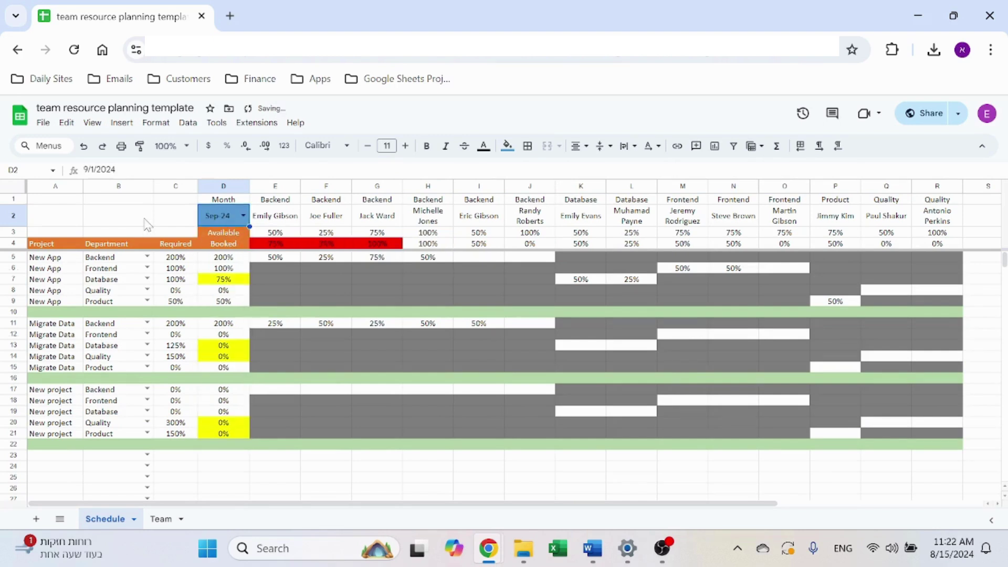